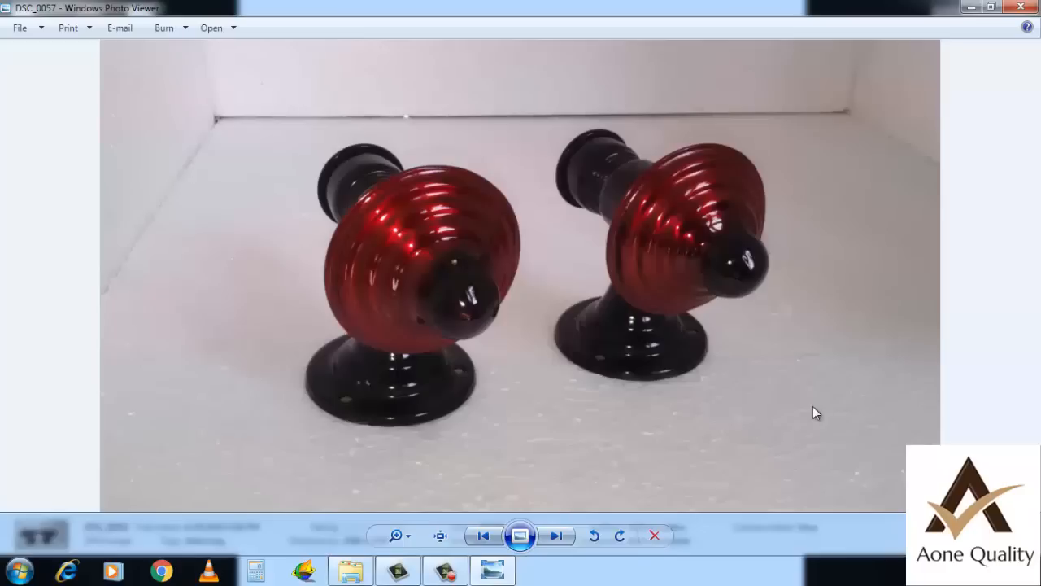
Look through the photos DSC_0053, DSC_0057 and DSC_0058 to compare the three views of the curtain brackets
click(557, 535)
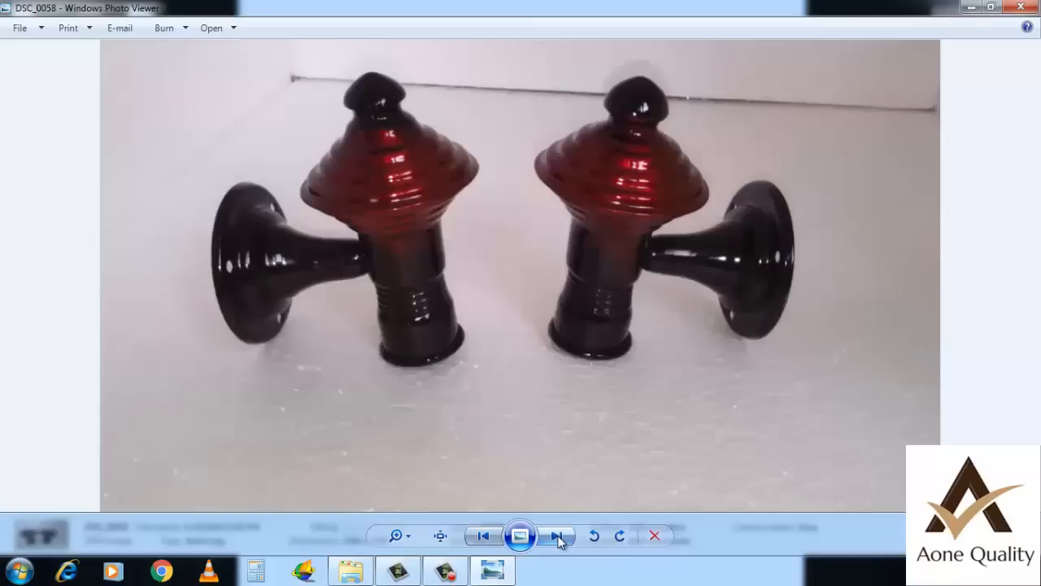
click(484, 537)
click(483, 537)
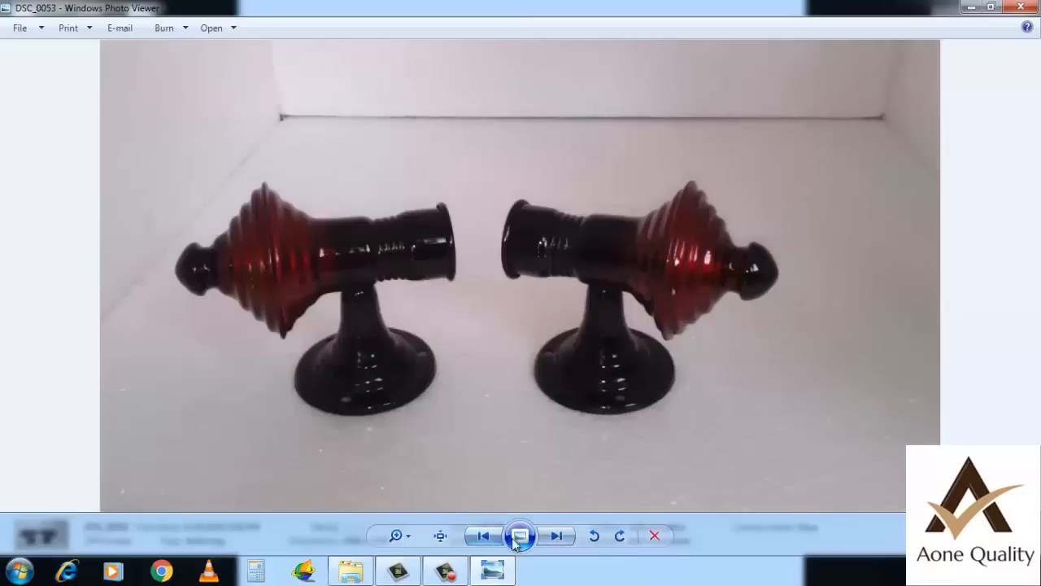
click(558, 537)
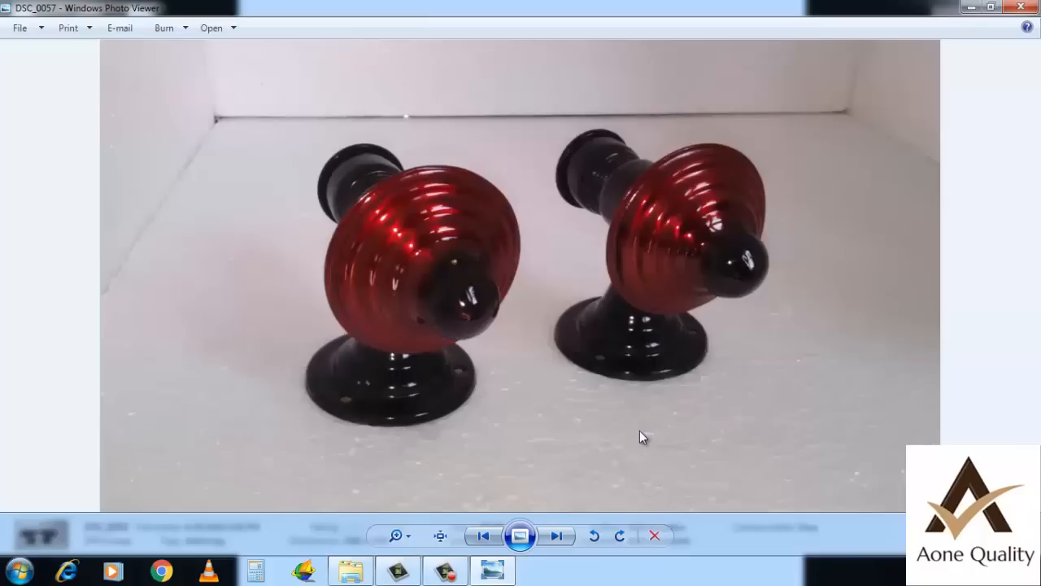
scroll(502, 344, up, 3)
scroll(504, 342, down, 3)
click(558, 535)
click(483, 535)
click(482, 535)
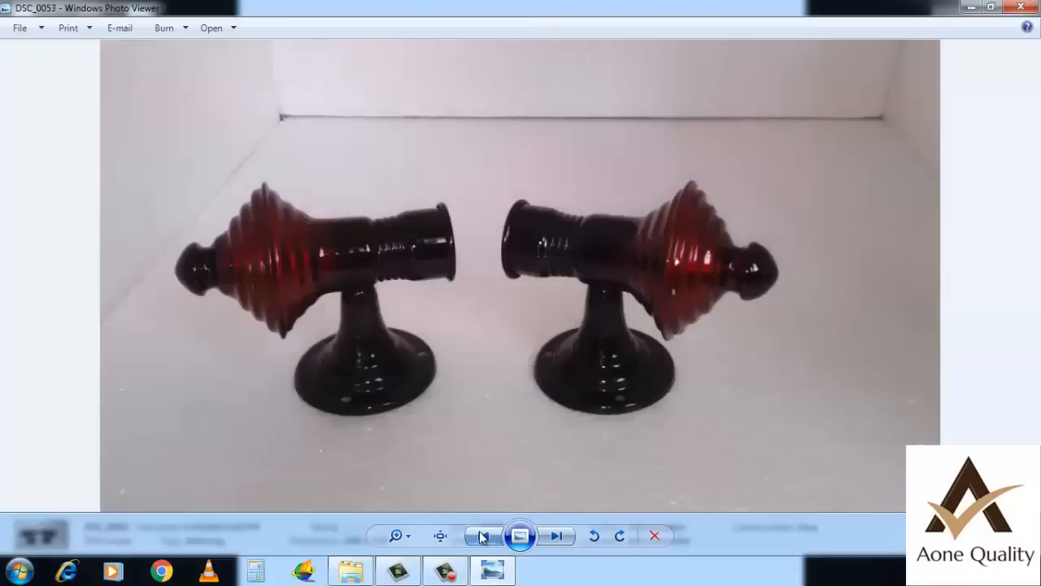
click(555, 536)
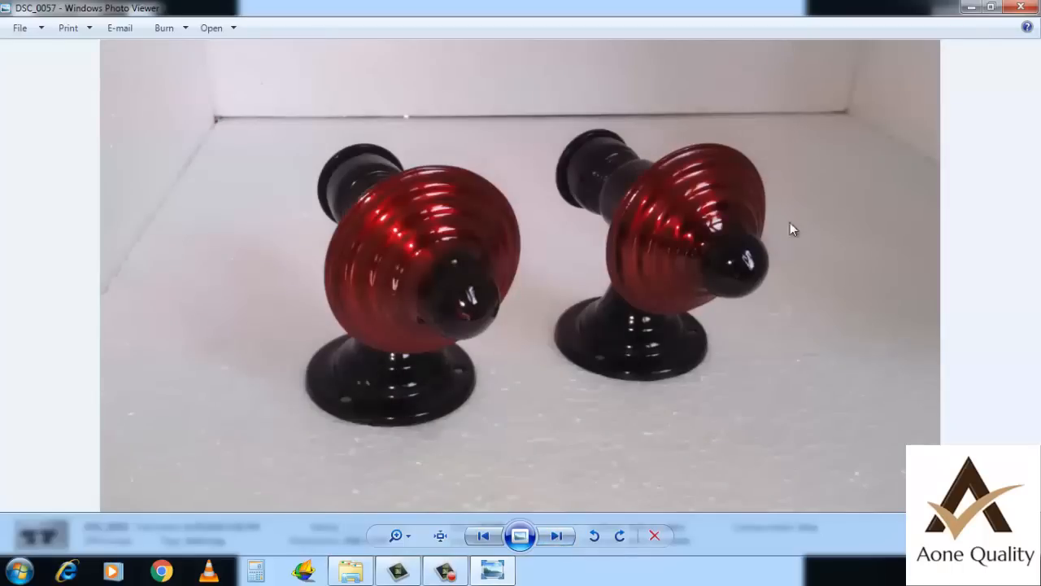
click(1023, 8)
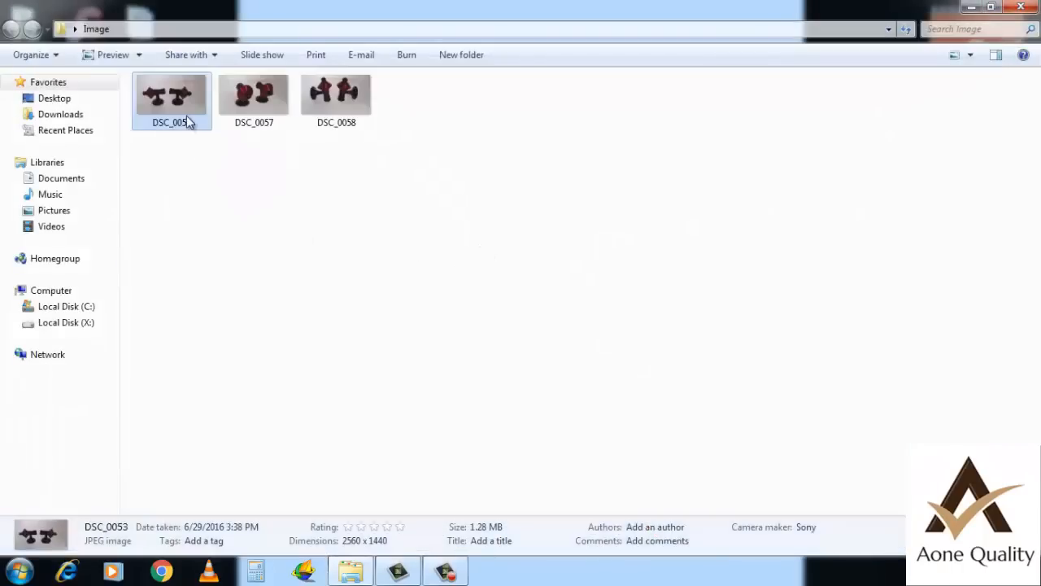
double_click(187, 119)
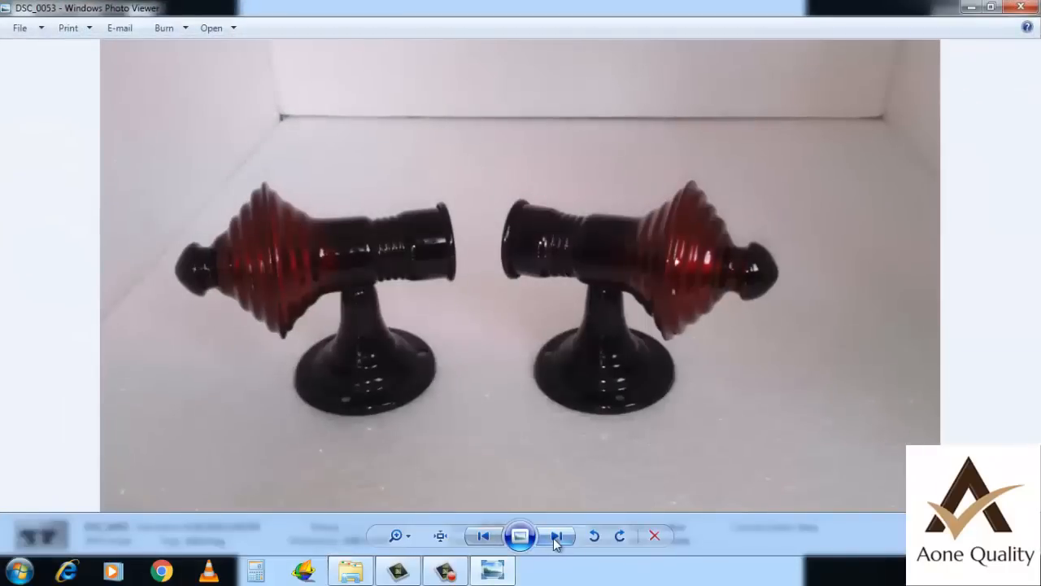
click(555, 537)
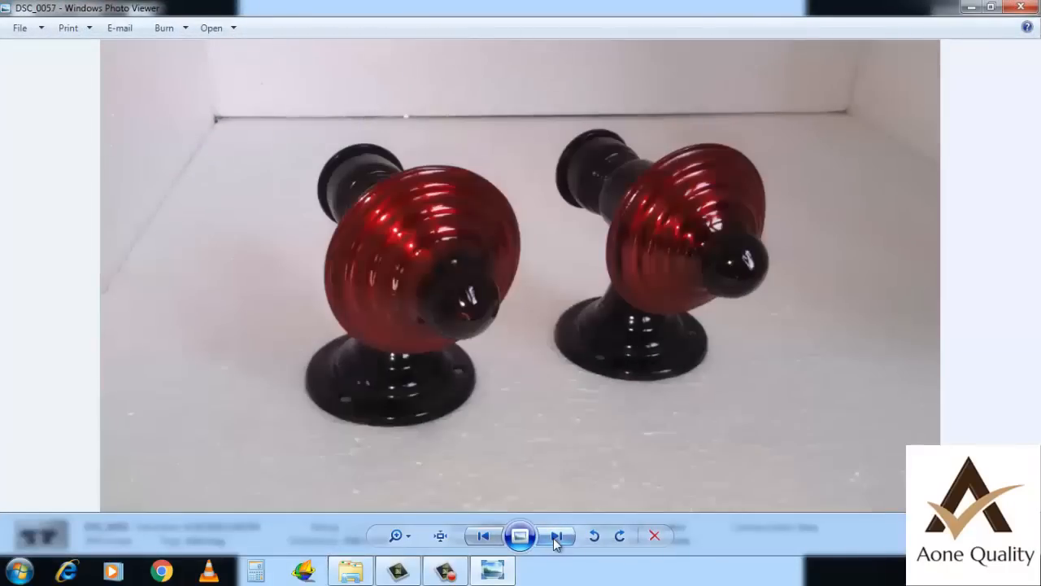
click(555, 536)
click(484, 535)
click(1020, 7)
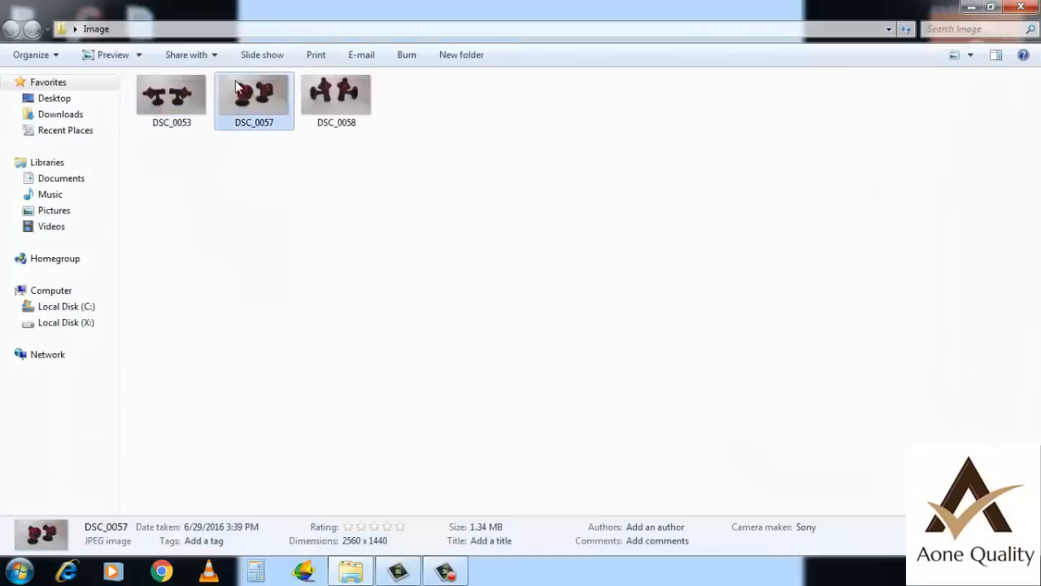
Open the photo DSC_0057 in Adobe Photoshop and maximize its document window
right_click(236, 81)
mouse_move(435, 219)
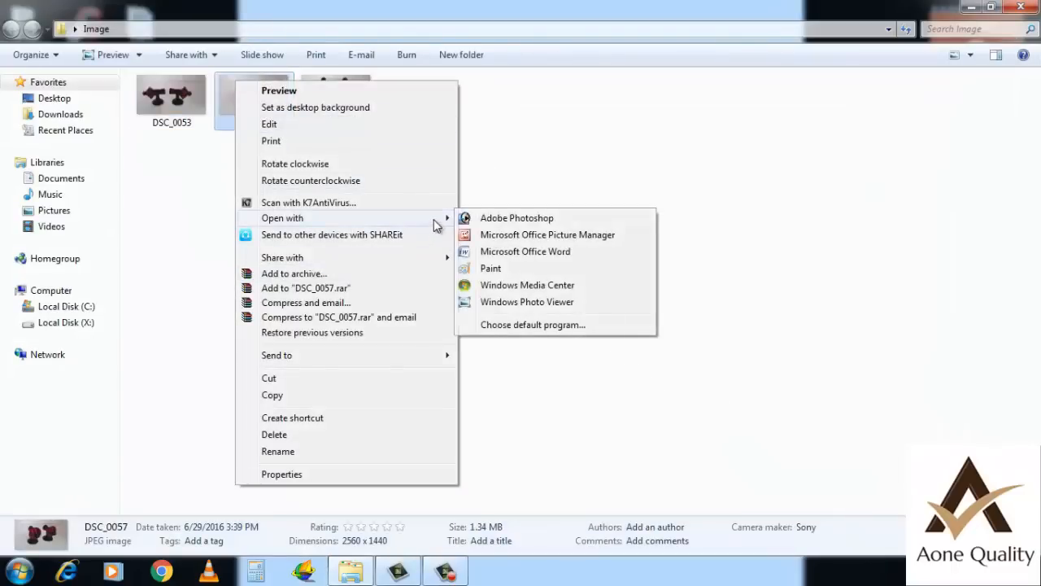
click(490, 216)
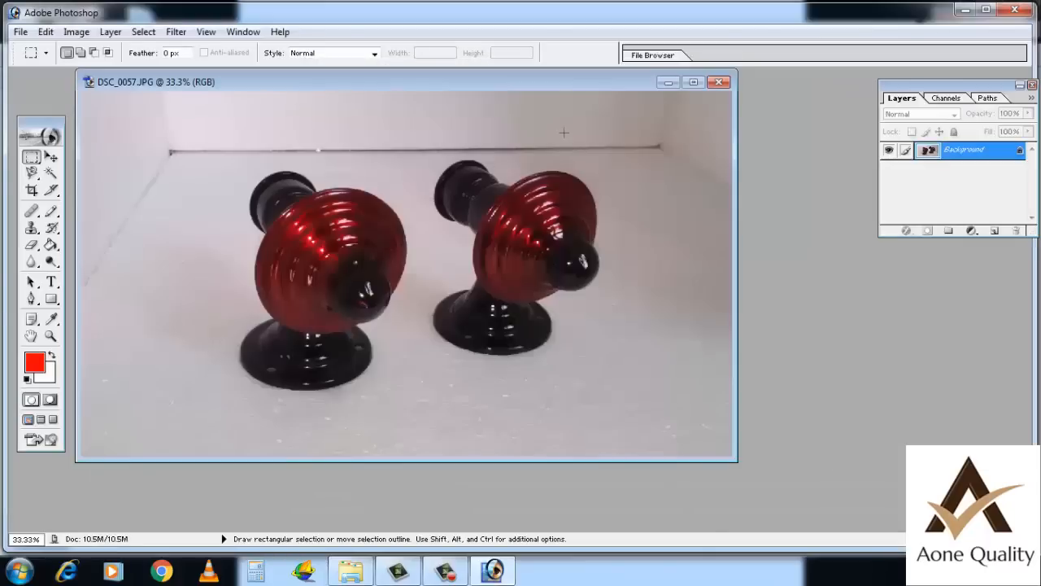
click(693, 83)
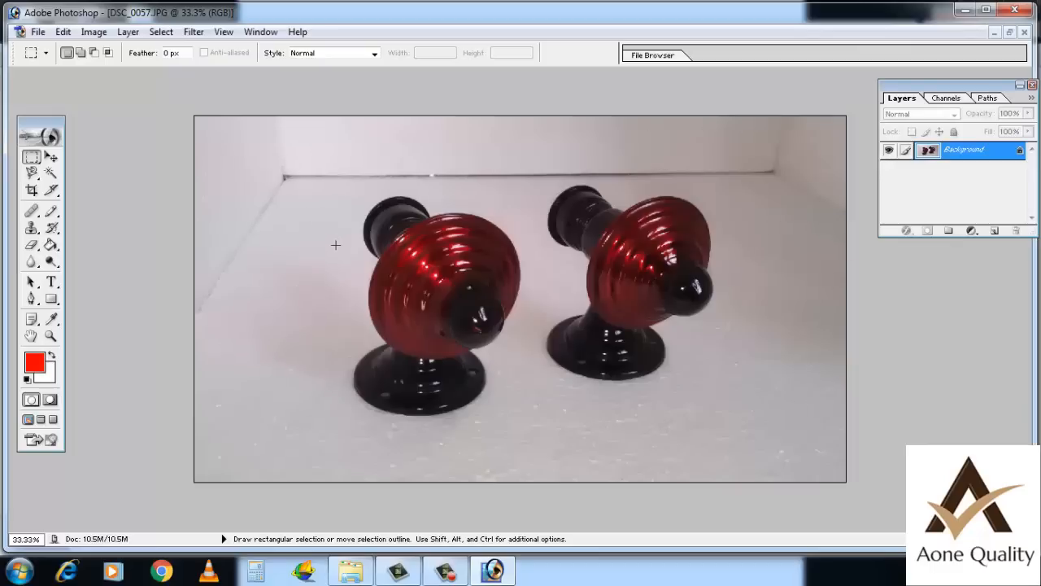
key(ctrl+plus)
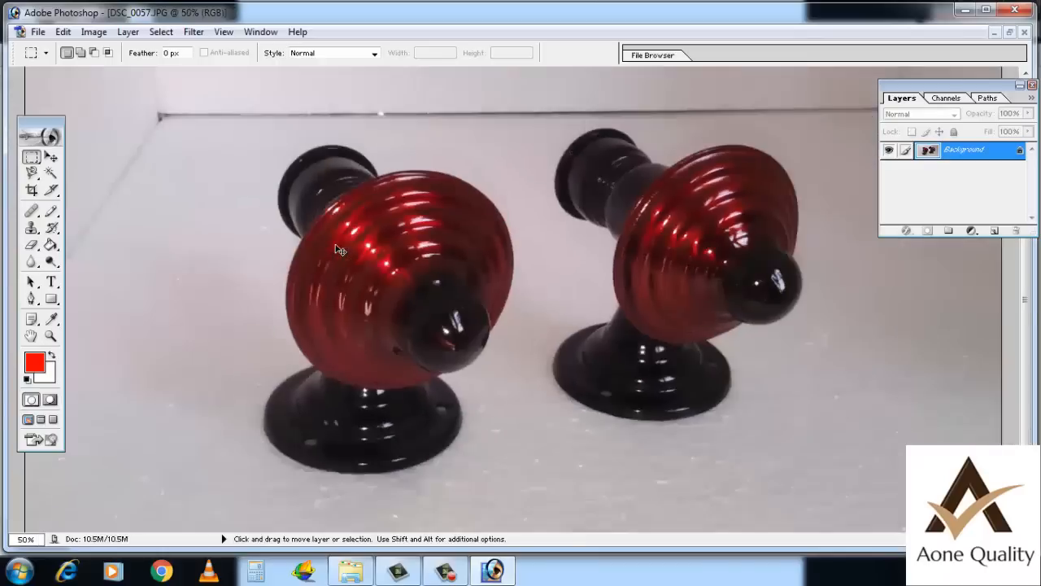
key(ctrl+minus)
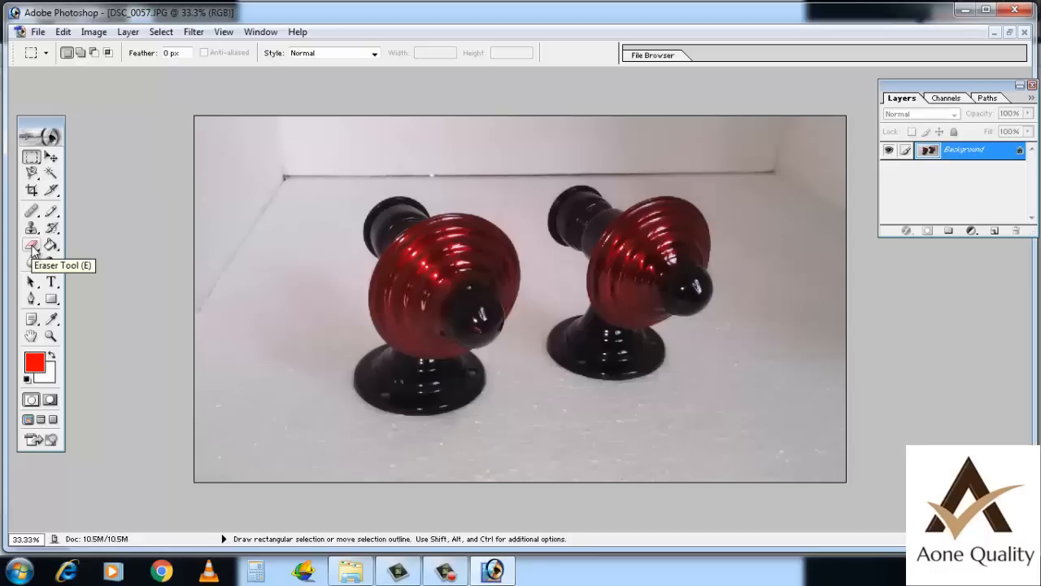
Erase the photo background around the outside of both brackets to white with the Eraser tool, enlarging its brush up to 150
click(32, 246)
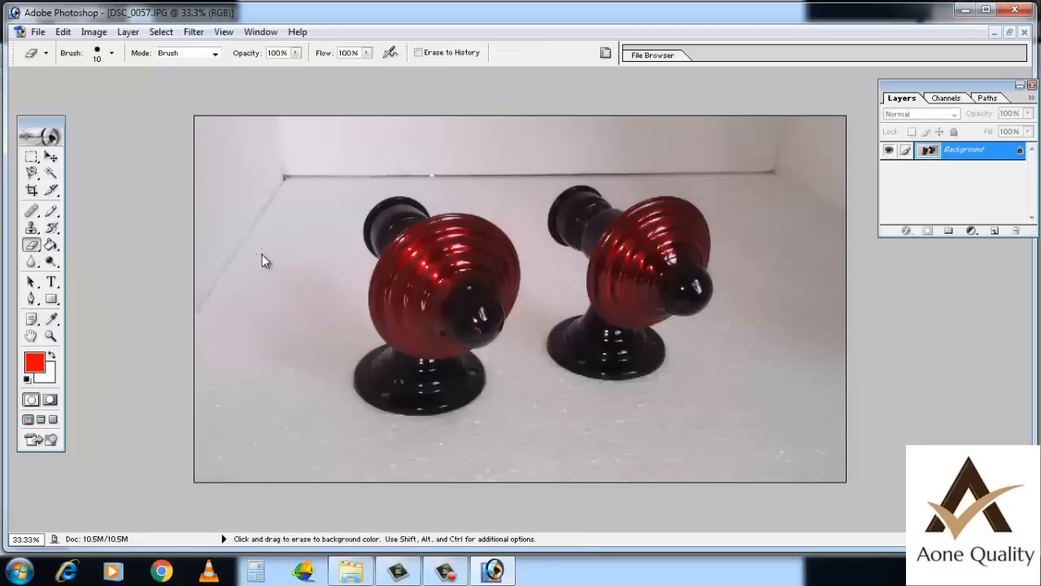
key(bracketright)
key(bracketright)
key(bracketright)
key(bracketright)
key(bracketright)
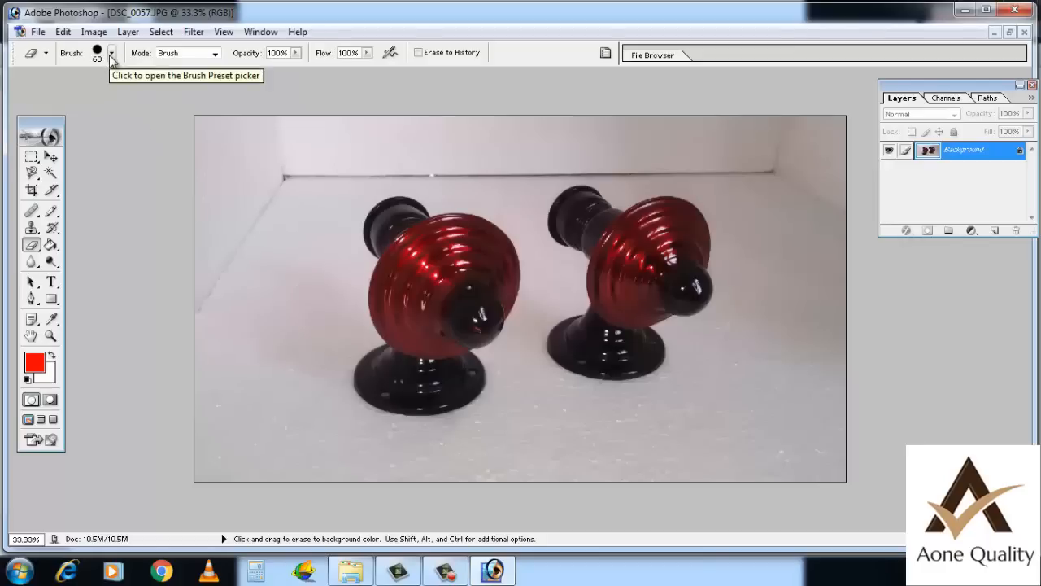
key(bracketright)
key(bracketright)
key(bracketright)
key(bracketright)
key(bracketright)
key(bracketright)
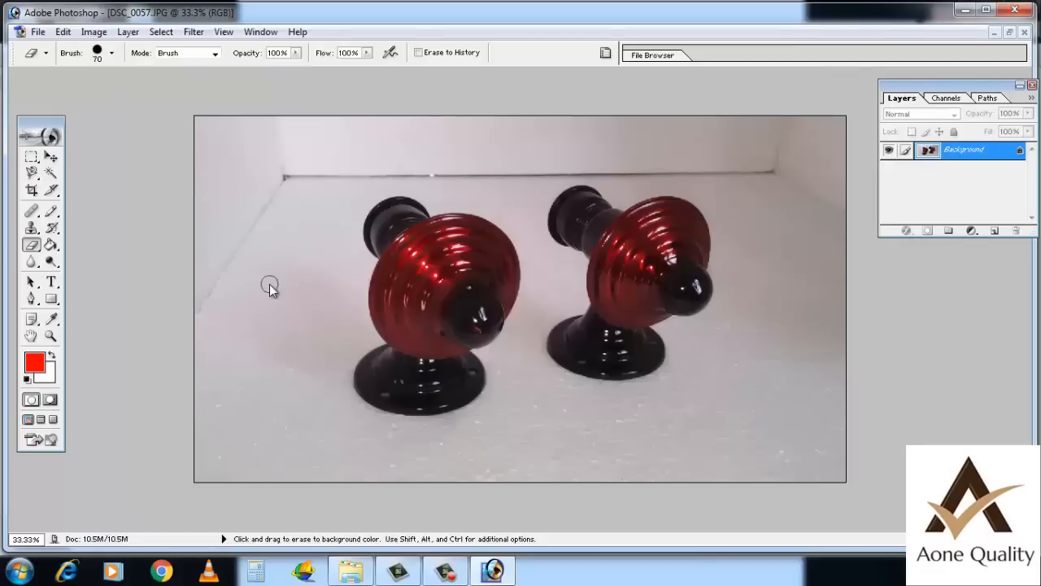
mouse_move(270, 289)
mouse_down()
mouse_move(258, 127)
mouse_move(240, 144)
mouse_move(241, 248)
mouse_move(247, 362)
mouse_move(258, 228)
mouse_move(269, 269)
mouse_move(261, 418)
mouse_move(280, 145)
mouse_move(292, 130)
mouse_move(276, 446)
mouse_move(315, 127)
mouse_move(351, 118)
mouse_move(326, 164)
mouse_move(330, 187)
mouse_move(345, 153)
mouse_move(435, 118)
mouse_move(832, 129)
mouse_move(870, 302)
mouse_move(844, 375)
mouse_move(818, 147)
mouse_move(857, 190)
mouse_move(834, 377)
mouse_move(812, 350)
mouse_move(800, 219)
mouse_move(770, 139)
mouse_move(681, 124)
mouse_move(569, 130)
mouse_move(700, 147)
mouse_move(803, 200)
mouse_move(782, 167)
mouse_move(692, 146)
mouse_move(752, 208)
mouse_move(779, 342)
mouse_move(767, 215)
mouse_move(729, 160)
mouse_move(496, 142)
mouse_move(354, 174)
mouse_move(317, 212)
mouse_move(256, 387)
mouse_move(225, 335)
mouse_move(209, 143)
mouse_move(194, 211)
mouse_move(219, 108)
mouse_move(192, 376)
mouse_move(205, 435)
mouse_move(195, 296)
mouse_move(222, 497)
mouse_move(342, 500)
mouse_move(314, 414)
mouse_move(366, 469)
mouse_move(474, 478)
mouse_move(813, 463)
mouse_move(837, 404)
mouse_move(774, 493)
mouse_move(792, 361)
mouse_move(648, 477)
mouse_move(745, 349)
mouse_move(752, 231)
mouse_move(699, 156)
mouse_move(623, 149)
mouse_move(700, 165)
mouse_move(763, 270)
mouse_move(719, 462)
mouse_move(838, 427)
mouse_move(584, 488)
mouse_move(293, 470)
mouse_move(263, 484)
mouse_move(237, 451)
mouse_move(302, 426)
mouse_move(325, 244)
mouse_move(371, 176)
mouse_move(537, 153)
mouse_move(638, 155)
mouse_move(724, 179)
mouse_move(752, 229)
mouse_move(753, 286)
mouse_move(692, 398)
mouse_move(597, 439)
mouse_move(409, 452)
mouse_move(351, 433)
mouse_move(311, 392)
mouse_move(328, 319)
mouse_move(327, 239)
mouse_move(367, 174)
mouse_move(521, 171)
mouse_move(618, 154)
mouse_move(732, 192)
mouse_move(736, 325)
mouse_move(709, 377)
mouse_move(618, 427)
mouse_move(537, 408)
mouse_move(488, 427)
mouse_move(521, 392)
mouse_move(455, 439)
mouse_move(358, 437)
mouse_move(321, 398)
mouse_move(320, 349)
mouse_move(335, 330)
mouse_move(341, 337)
mouse_move(338, 401)
mouse_move(369, 438)
mouse_move(458, 451)
mouse_move(499, 439)
mouse_up()
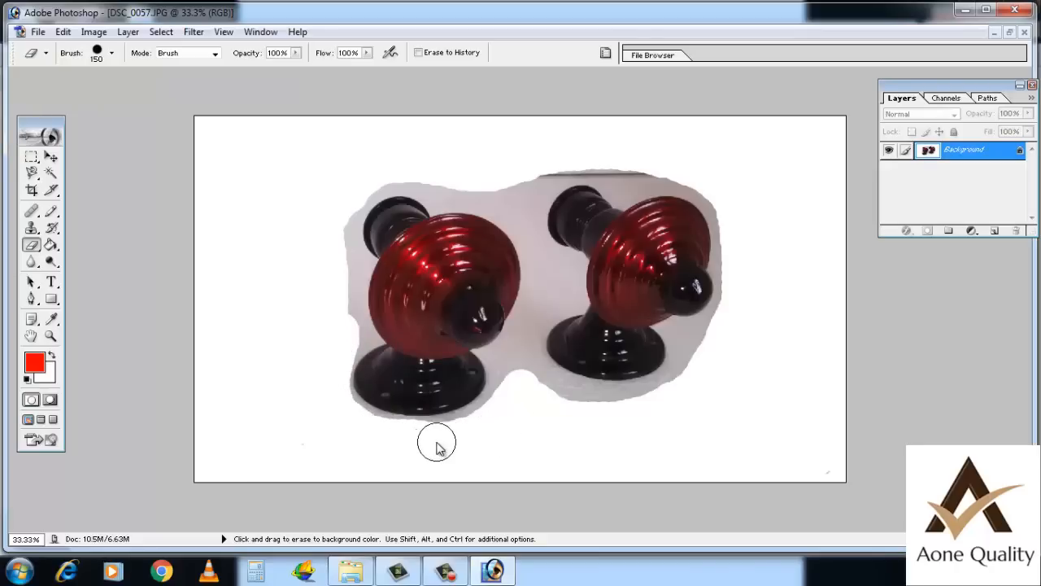
mouse_move(498, 425)
mouse_down()
mouse_move(520, 379)
mouse_move(509, 360)
mouse_move(510, 393)
mouse_move(466, 438)
mouse_up()
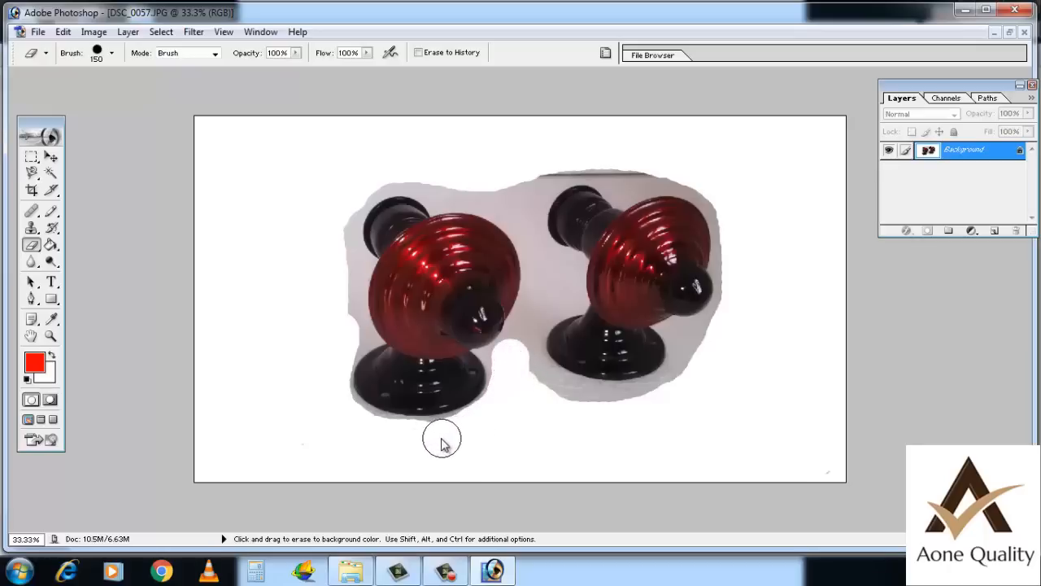
mouse_move(523, 372)
mouse_down()
mouse_move(595, 404)
mouse_move(648, 401)
mouse_move(694, 378)
mouse_move(704, 364)
mouse_move(690, 340)
mouse_move(693, 363)
mouse_move(643, 407)
mouse_move(698, 377)
mouse_move(684, 360)
mouse_move(728, 315)
mouse_move(740, 277)
mouse_move(728, 189)
mouse_move(711, 162)
mouse_move(603, 144)
mouse_move(478, 147)
mouse_move(404, 153)
mouse_move(350, 179)
mouse_move(414, 168)
mouse_move(495, 179)
mouse_move(585, 157)
mouse_move(700, 165)
mouse_move(569, 139)
mouse_move(349, 171)
mouse_move(333, 209)
mouse_move(336, 319)
mouse_move(323, 342)
mouse_up()
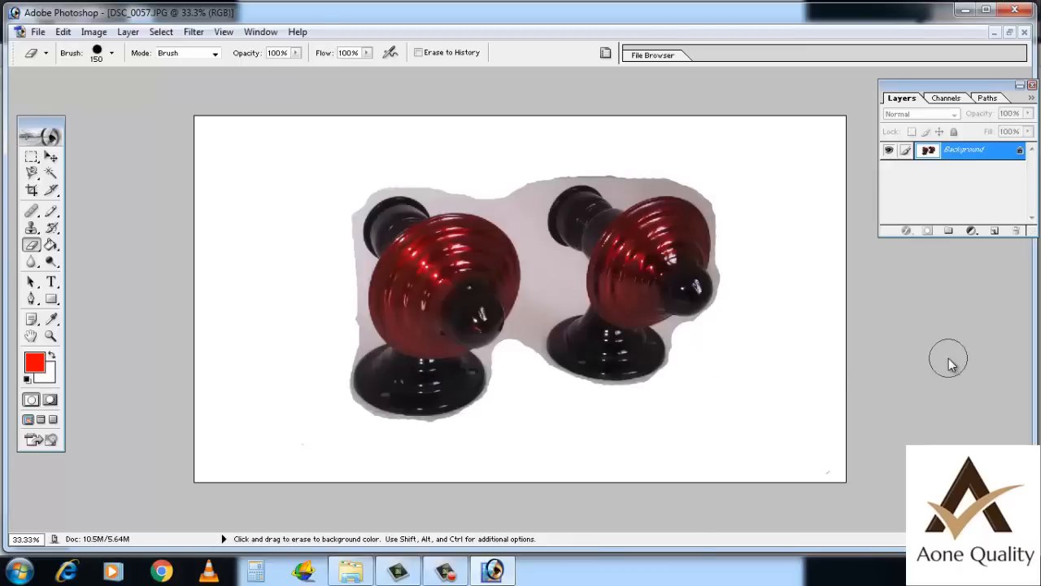
key(ctrl+plus)
key(ctrl+plus)
key(ctrl+plus)
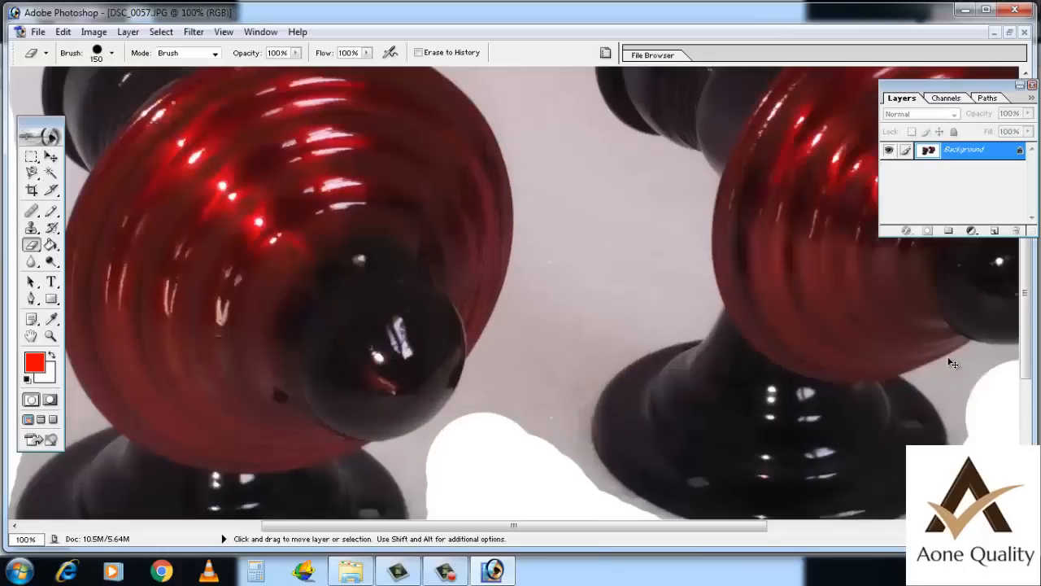
key(ctrl+minus)
key(ctrl+minus)
key(ctrl+minus)
key(ctrl+minus)
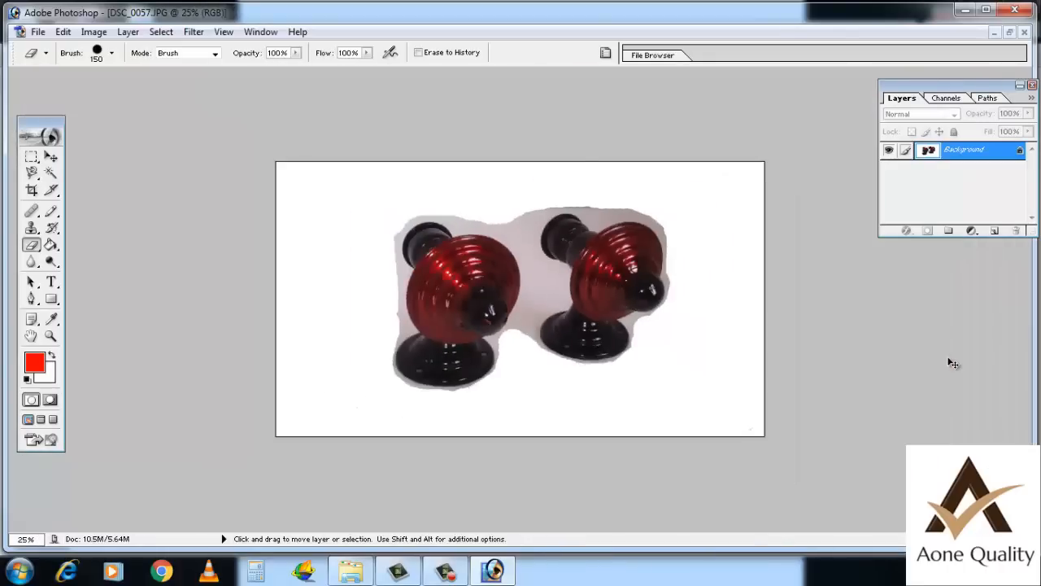
key(ctrl+plus)
key(ctrl+plus)
key(ctrl+plus)
key(ctrl+plus)
key(ctrl+plus)
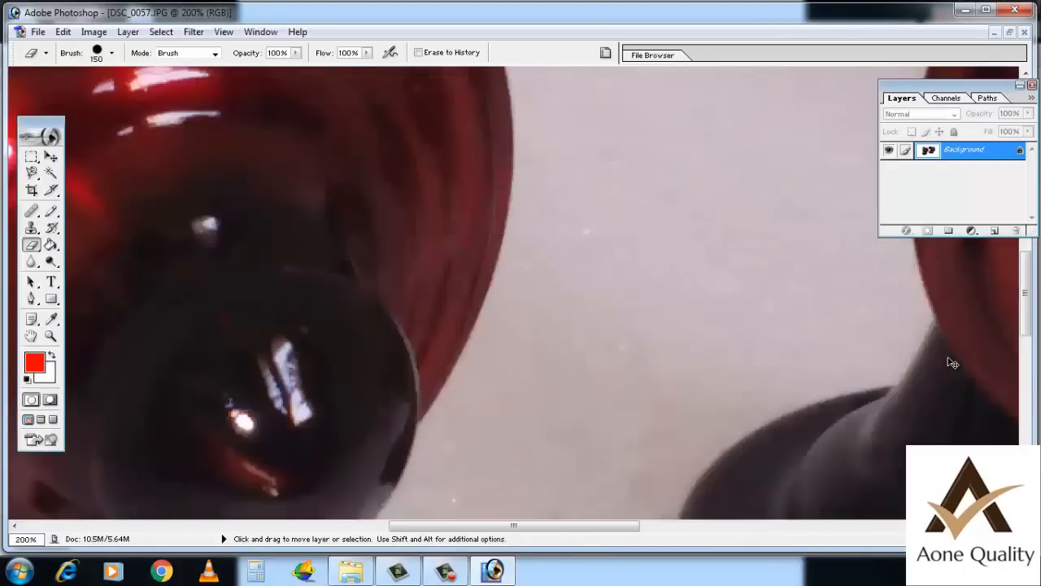
key(ctrl+minus)
key(ctrl+minus)
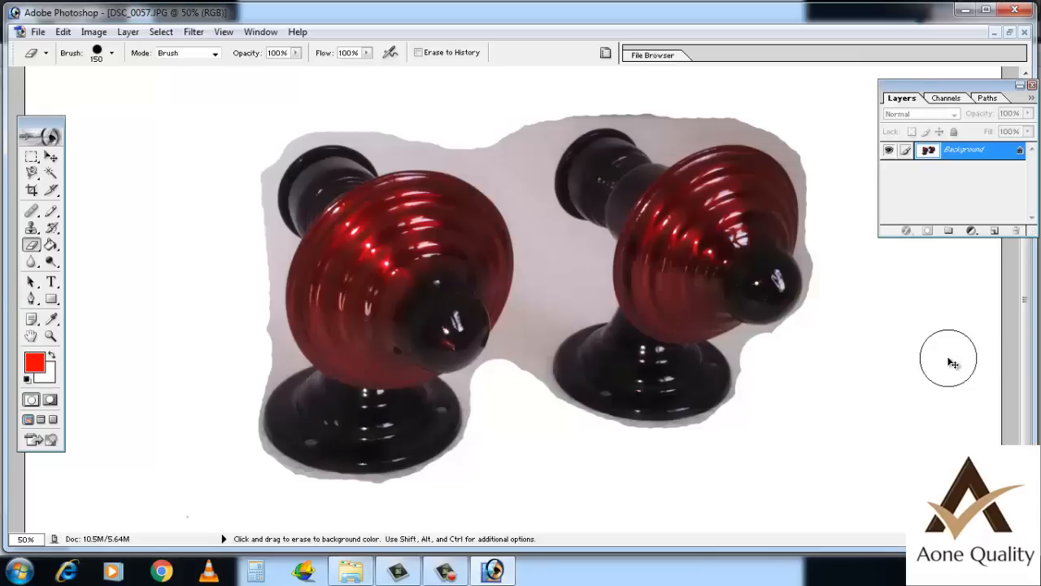
key(ctrl+plus)
key(ctrl+plus)
key(ctrl+plus)
key(ctrl+plus)
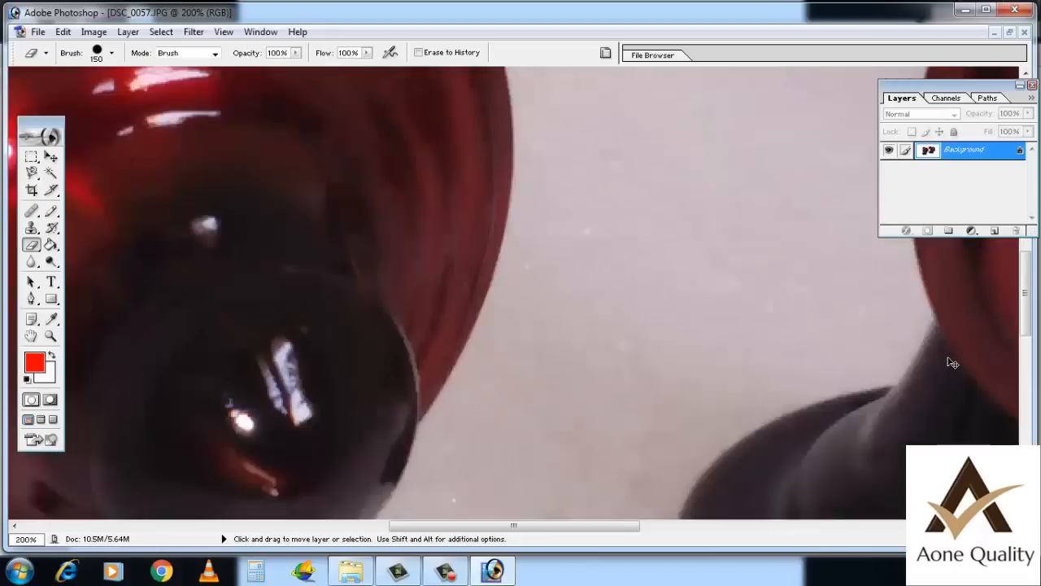
key(ctrl+minus)
key(ctrl+minus)
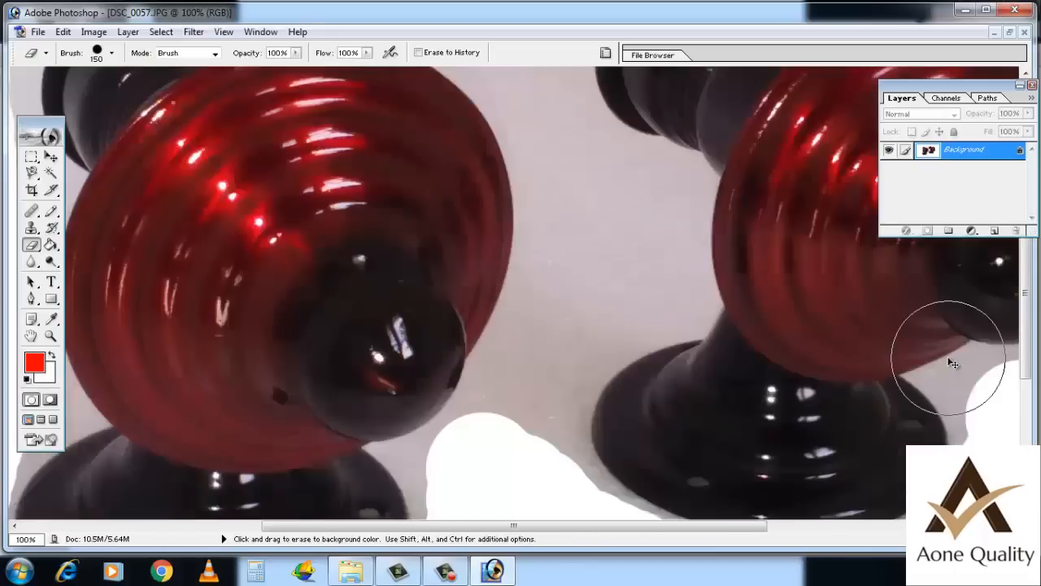
scroll(732, 366, down, 3)
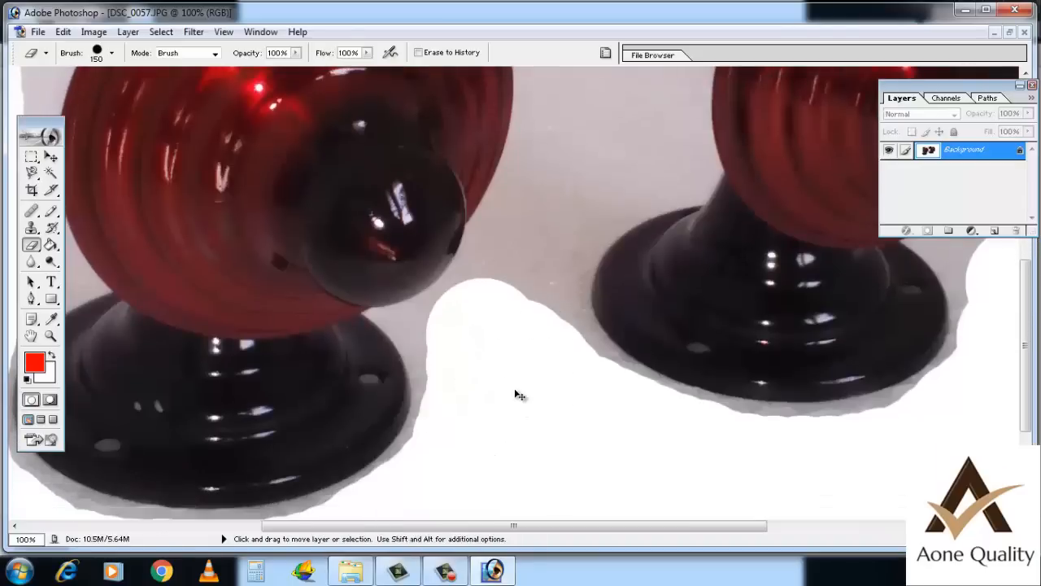
key(ctrl+plus)
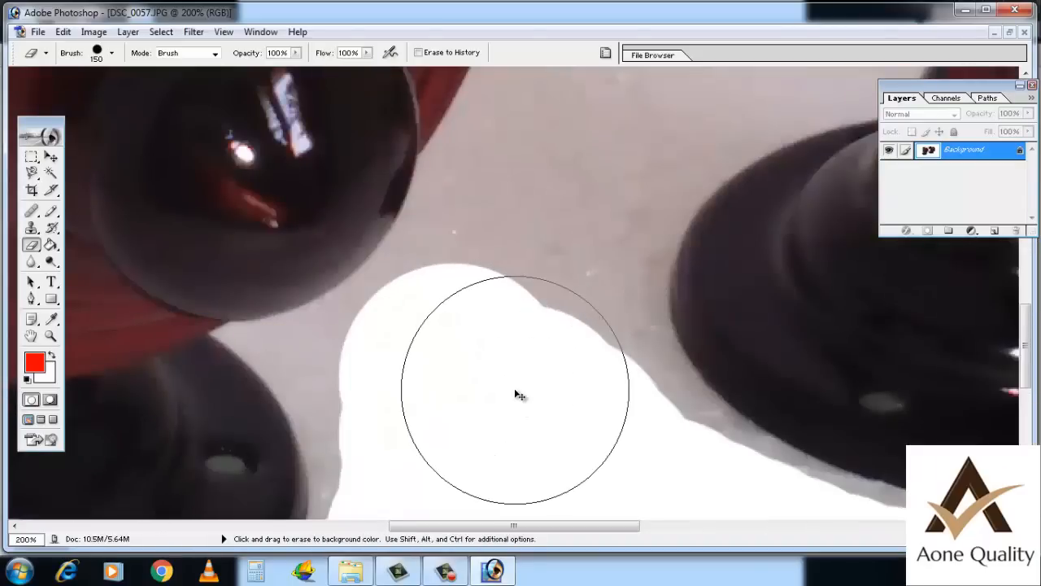
key(ctrl+plus)
key(ctrl+plus)
key(ctrl+minus)
key(ctrl+minus)
key(ctrl+minus)
key(ctrl+minus)
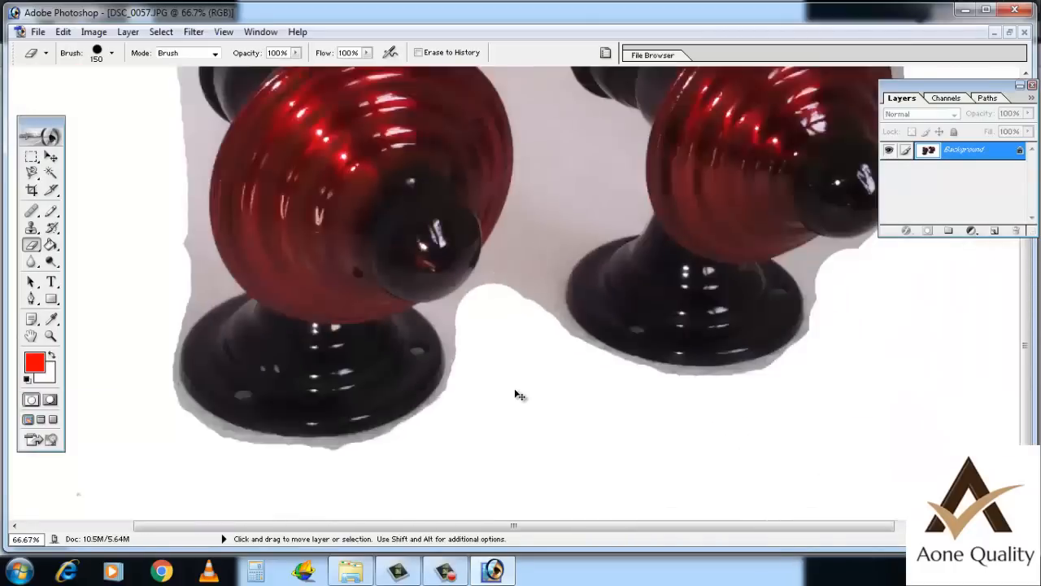
key(ctrl+minus)
key(ctrl+plus)
key(ctrl+plus)
key(ctrl+plus)
key(ctrl+plus)
key(ctrl+plus)
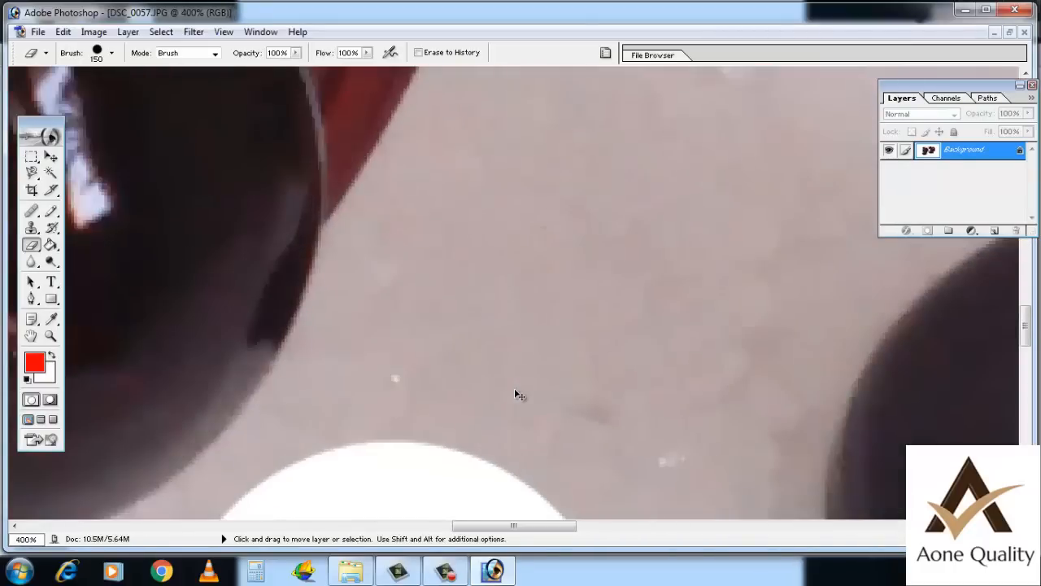
Reduce the eraser brush to 90 and erase the grey background in the gap between the bases and red domes of the two brackets
key(ctrl+minus)
key(ctrl+minus)
key(ctrl+minus)
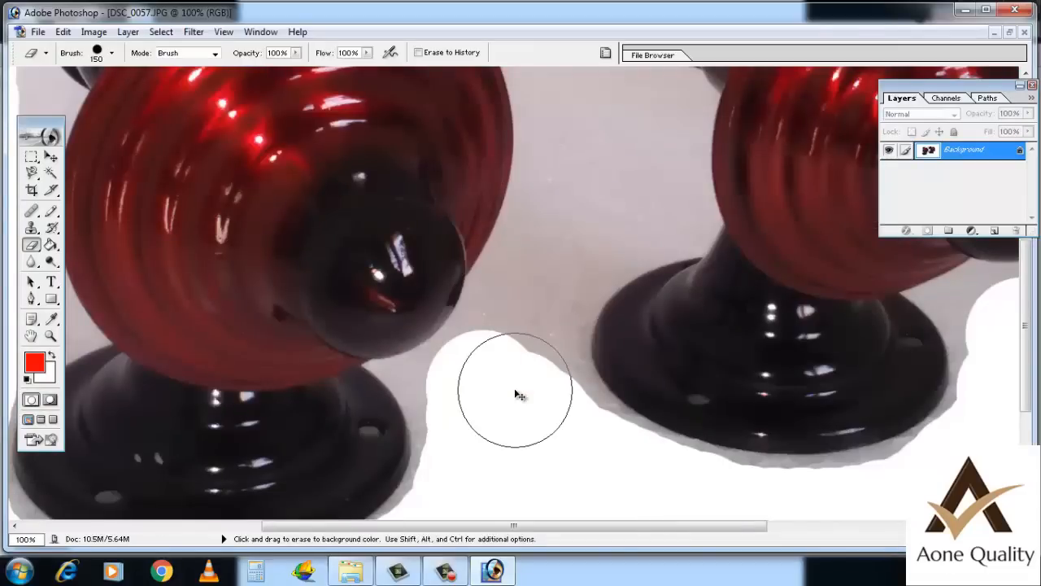
key(bracketleft)
key(bracketleft)
key(bracketleft)
mouse_move(517, 383)
mouse_down()
mouse_move(591, 101)
mouse_move(593, 179)
mouse_move(542, 323)
mouse_move(554, 447)
mouse_up()
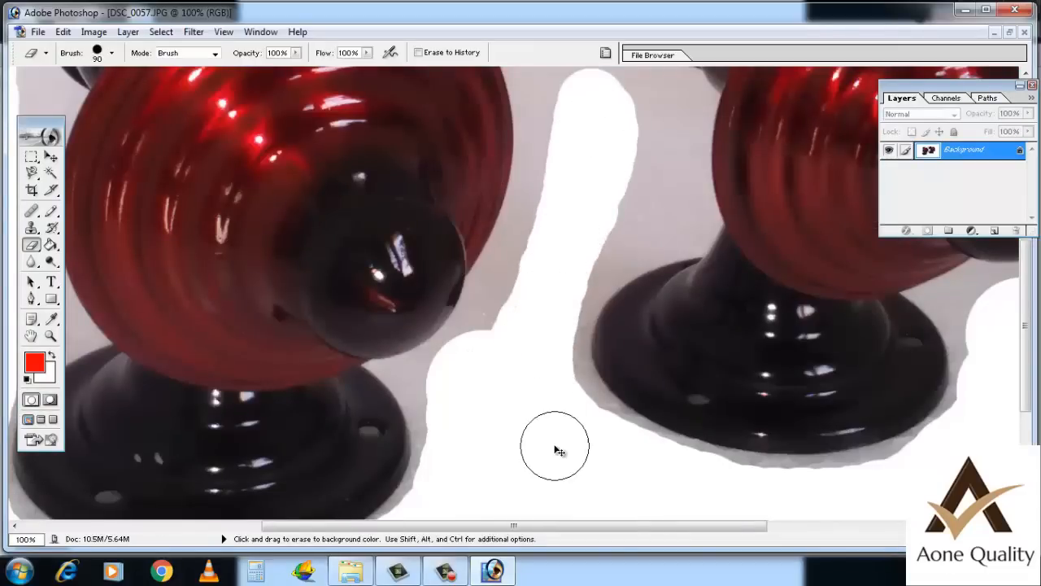
scroll(513, 479, up, 3)
mouse_move(517, 485)
mouse_down()
mouse_move(484, 416)
mouse_move(540, 297)
mouse_move(568, 174)
mouse_up()
Erase the upper part of the gap between the brackets and trim the background around the right bracket's rear rim
scroll(567, 357, up, 4)
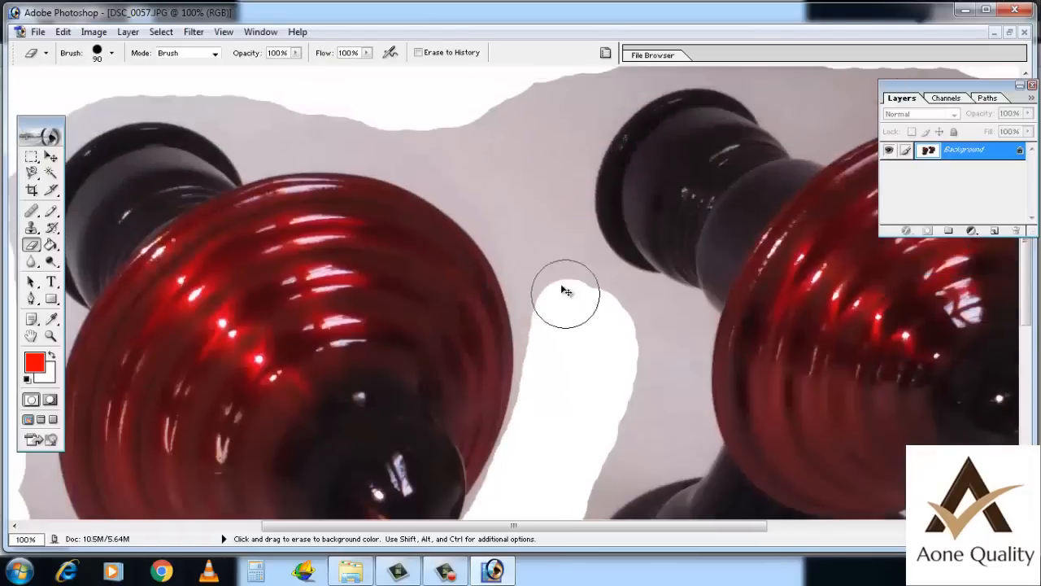
mouse_move(565, 295)
mouse_down()
mouse_move(488, 91)
mouse_move(517, 131)
mouse_move(549, 264)
mouse_move(613, 344)
mouse_move(623, 379)
mouse_move(615, 428)
mouse_move(645, 388)
mouse_move(657, 342)
mouse_move(583, 277)
mouse_move(558, 233)
mouse_move(551, 184)
mouse_move(558, 92)
mouse_up()
scroll(556, 288, up, 3)
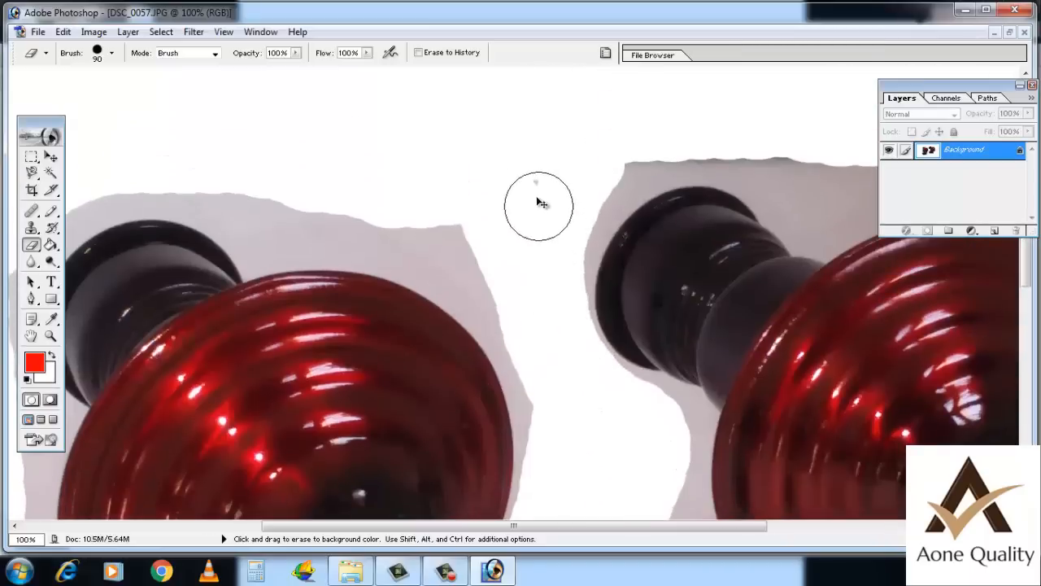
drag(558, 176, 621, 151)
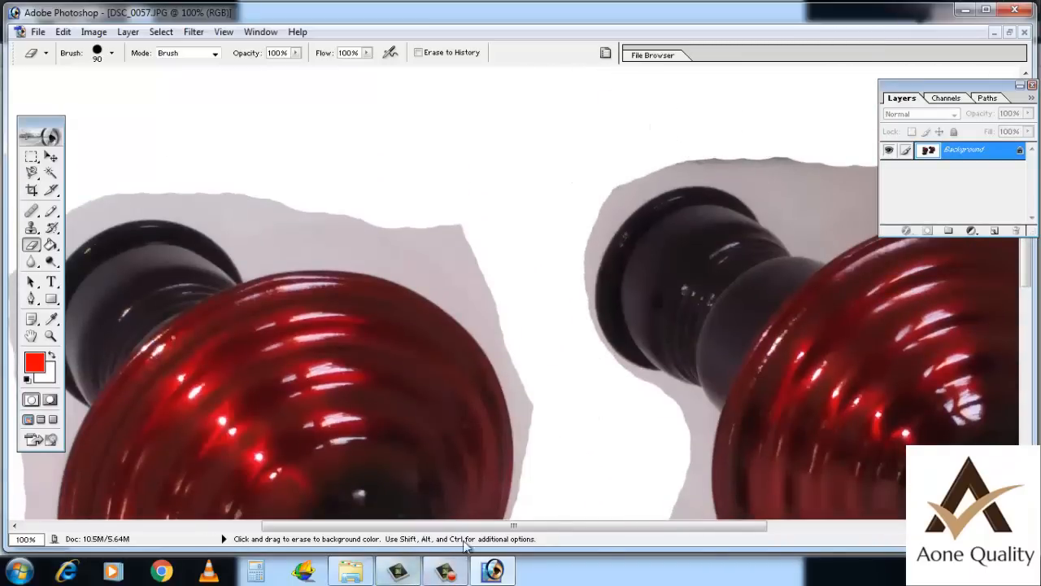
Outline the grey background above the right bracket, between its rear rim and red dome, with the Magnetic Lasso and close the selection
drag(474, 529, 634, 527)
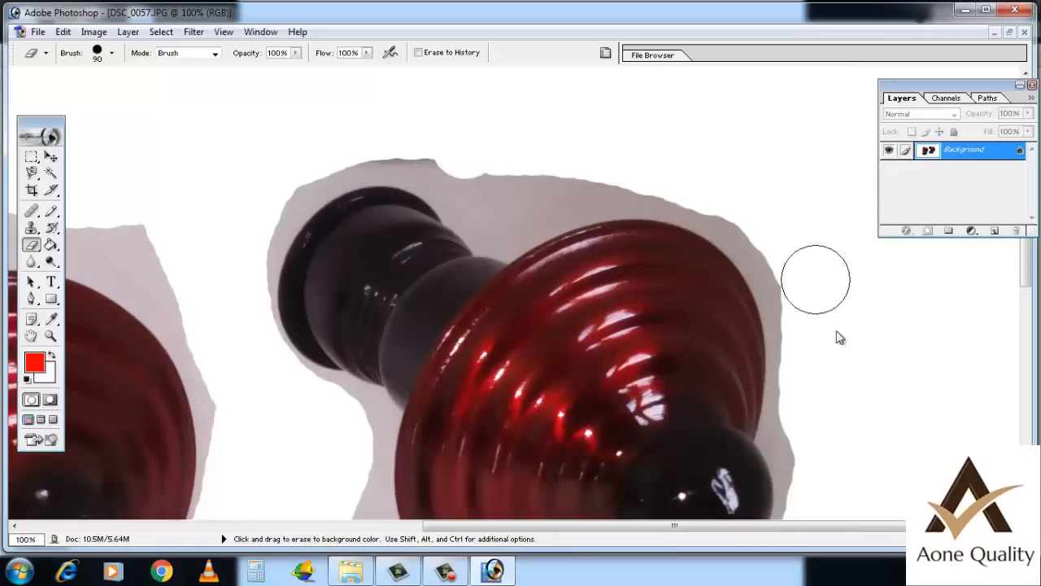
scroll(886, 436, down, 2)
scroll(887, 435, down, 7)
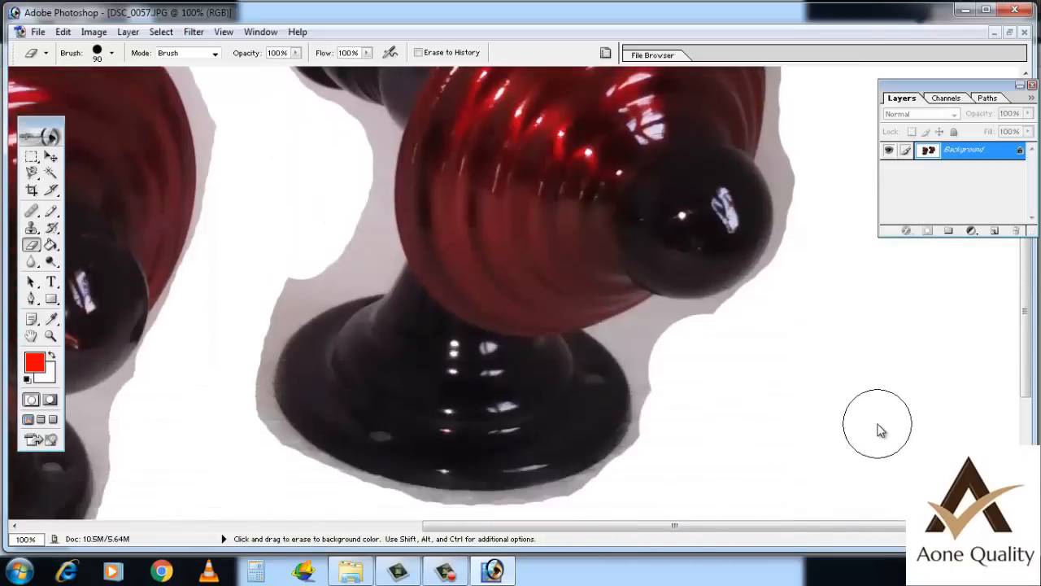
scroll(879, 431, down, 1)
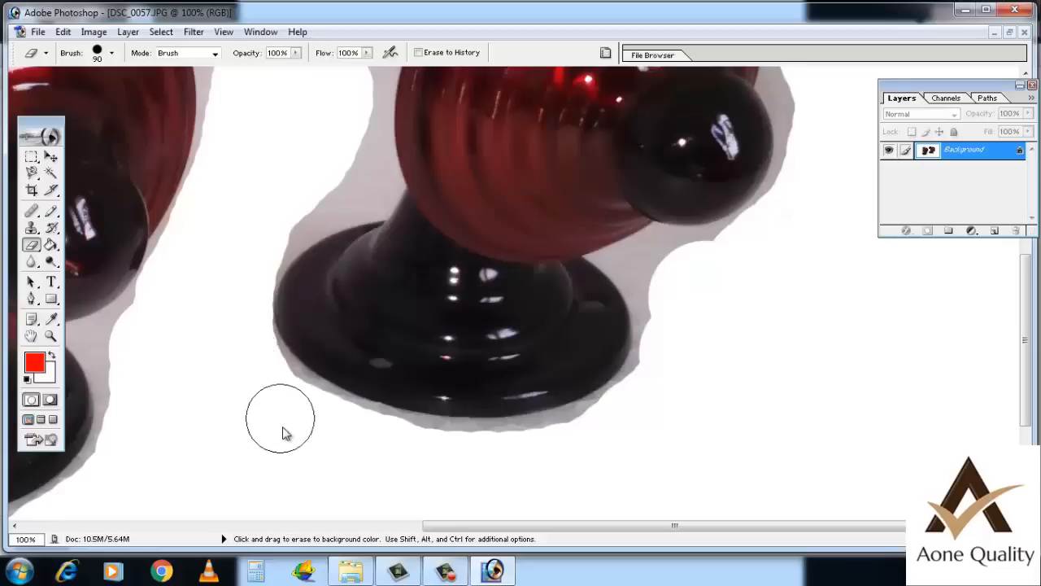
scroll(257, 479, up, 2)
scroll(256, 480, up, 6)
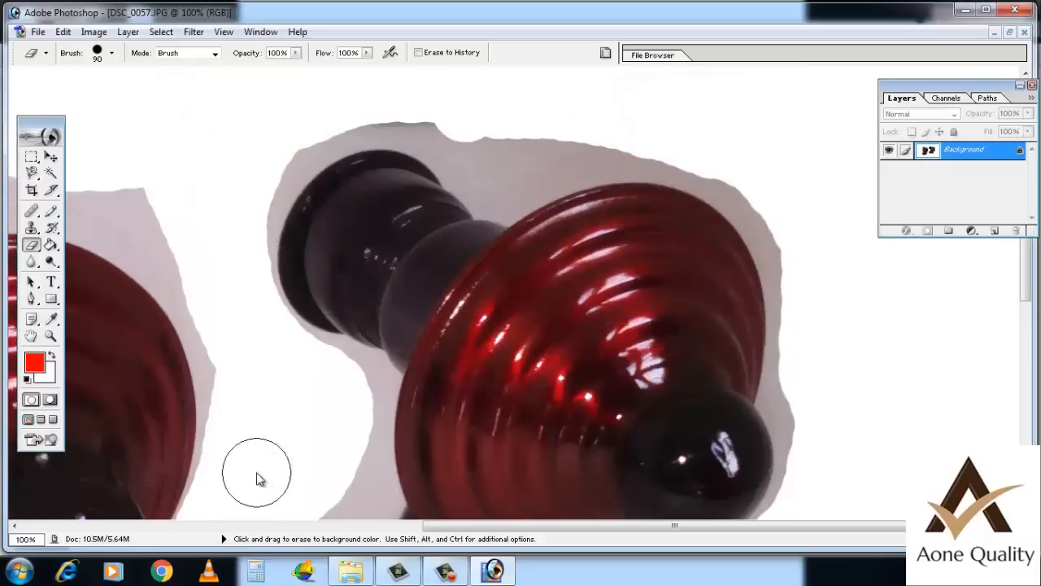
click(39, 181)
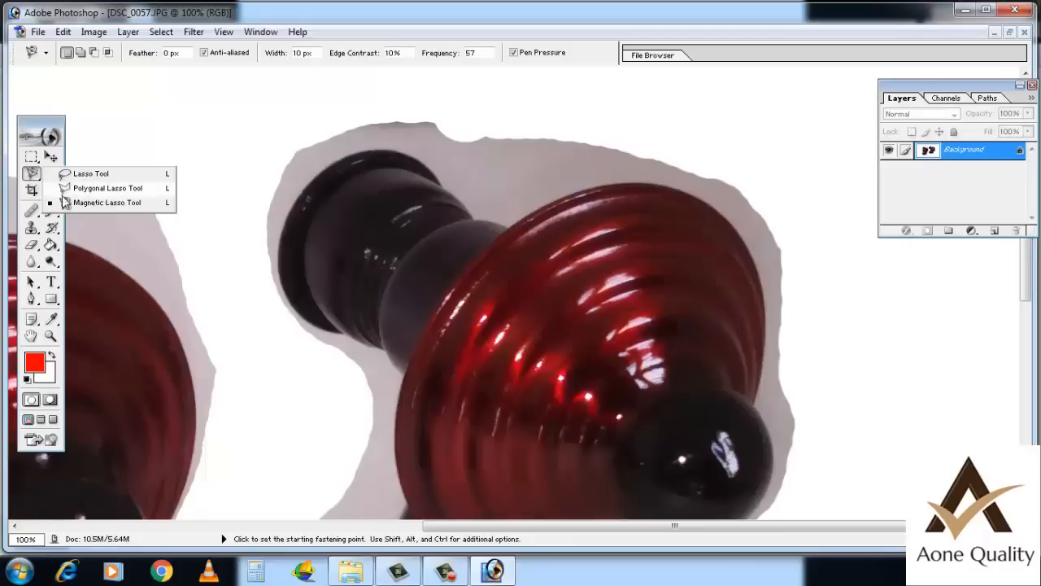
click(136, 204)
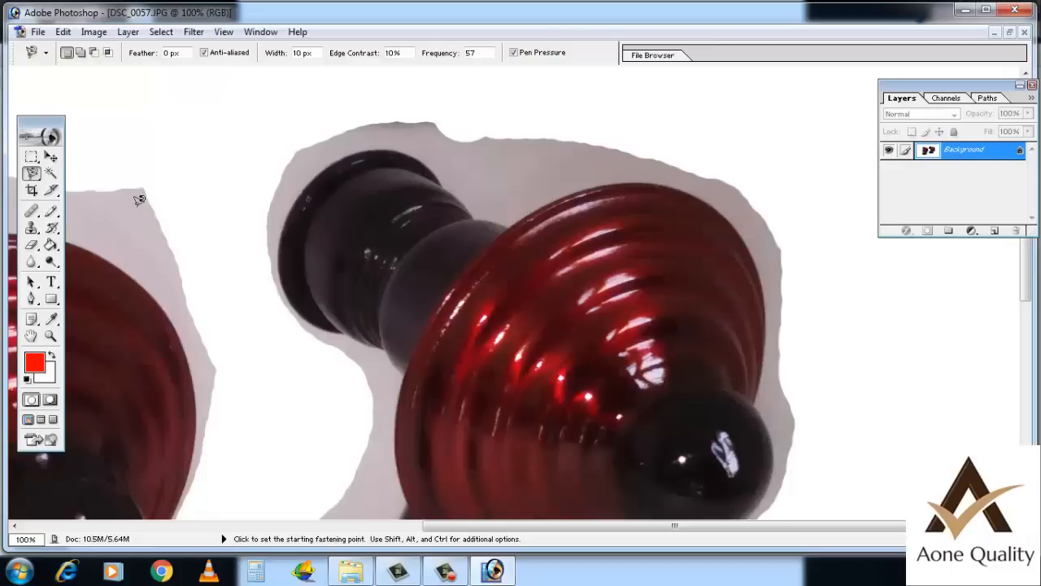
click(502, 172)
right_click(301, 139)
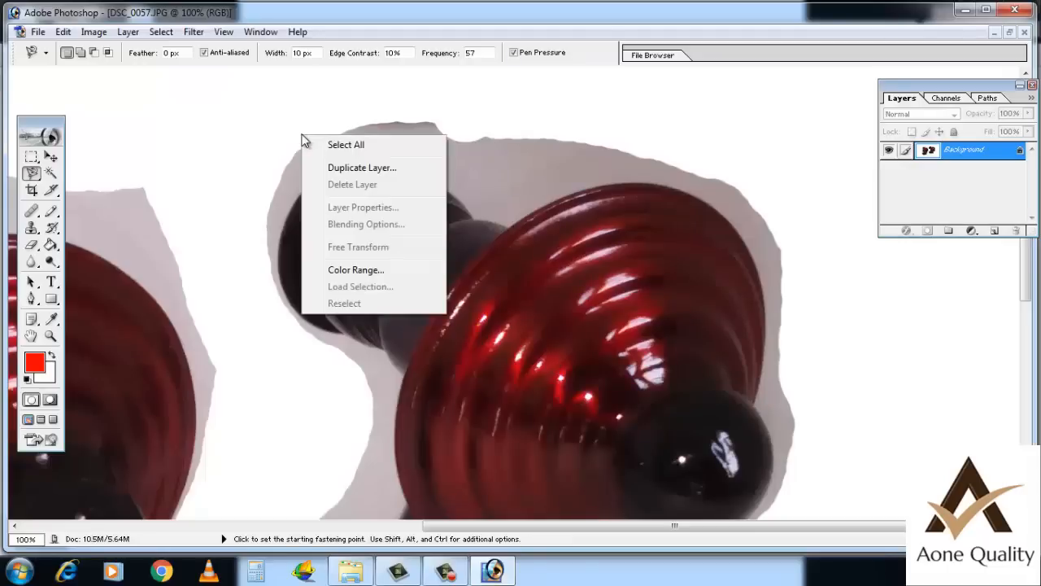
click(232, 118)
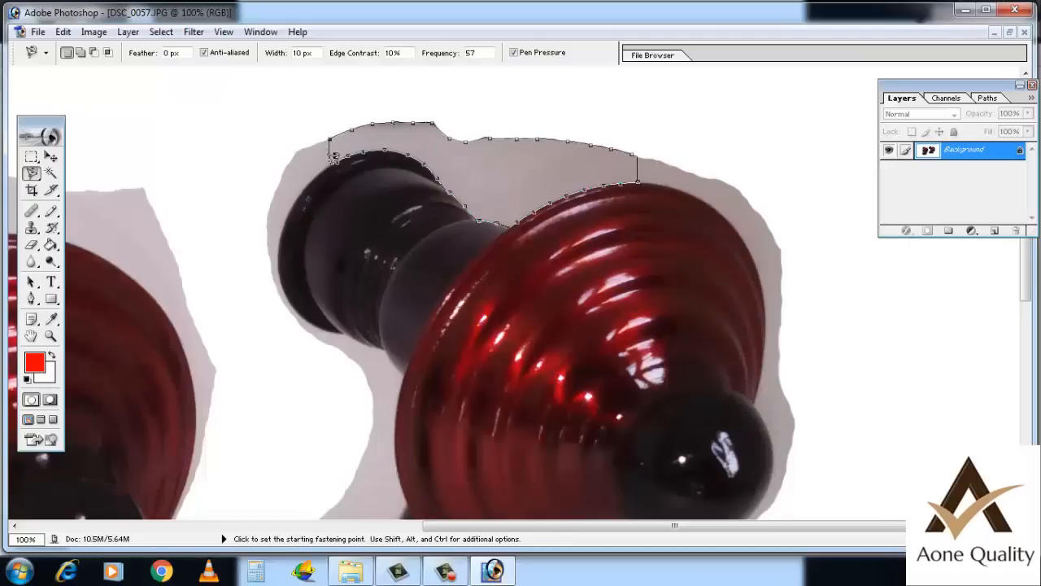
double_click(332, 156)
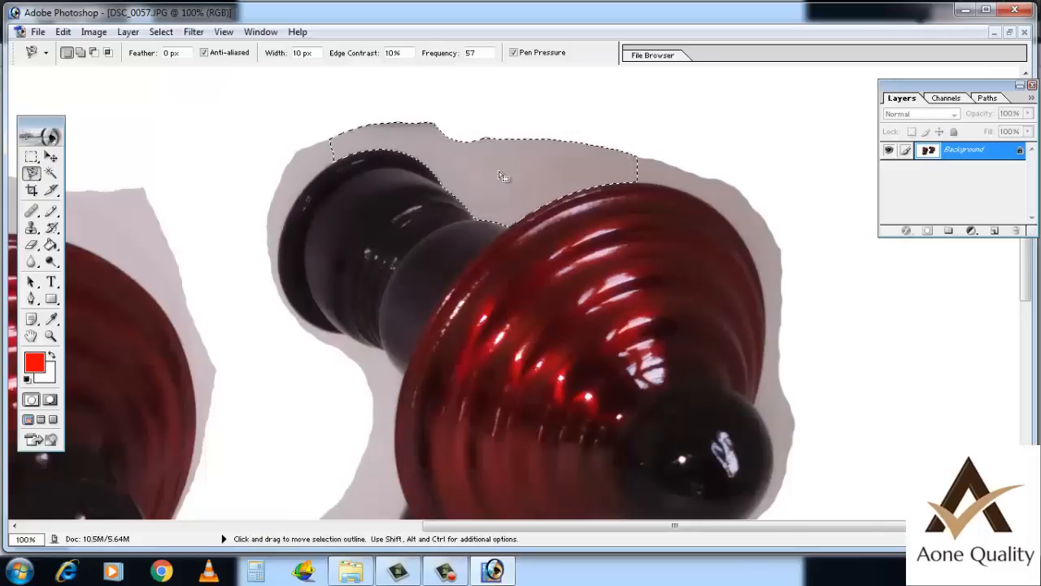
Erase the grey background inside the lasso selection to white with the Eraser at brush size 90
click(31, 244)
mouse_move(492, 148)
mouse_down()
mouse_move(494, 172)
mouse_move(544, 149)
mouse_move(633, 162)
mouse_up()
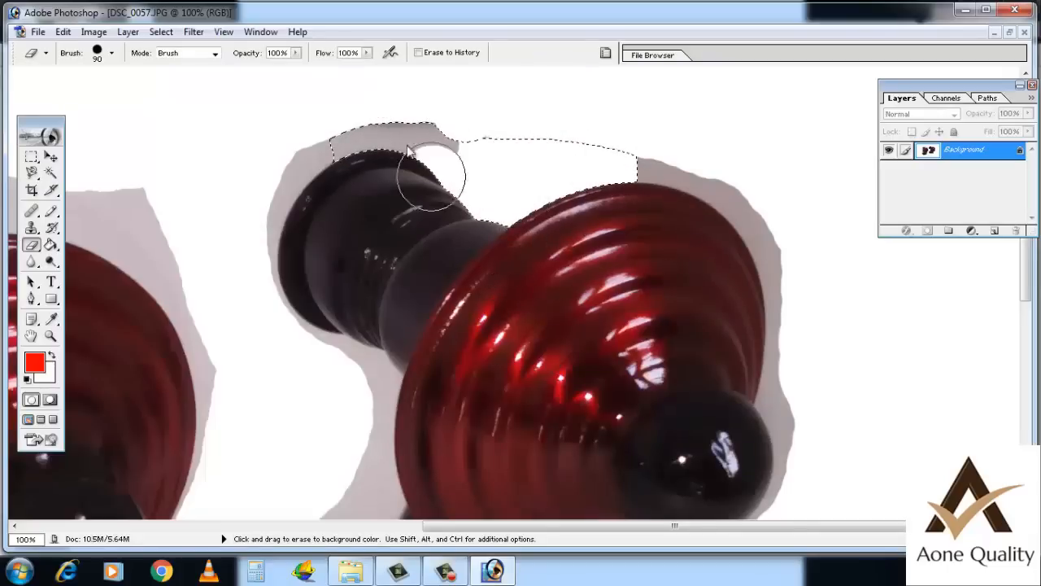
mouse_move(409, 151)
mouse_down()
mouse_move(469, 133)
mouse_move(349, 158)
mouse_move(496, 216)
mouse_move(622, 178)
mouse_up()
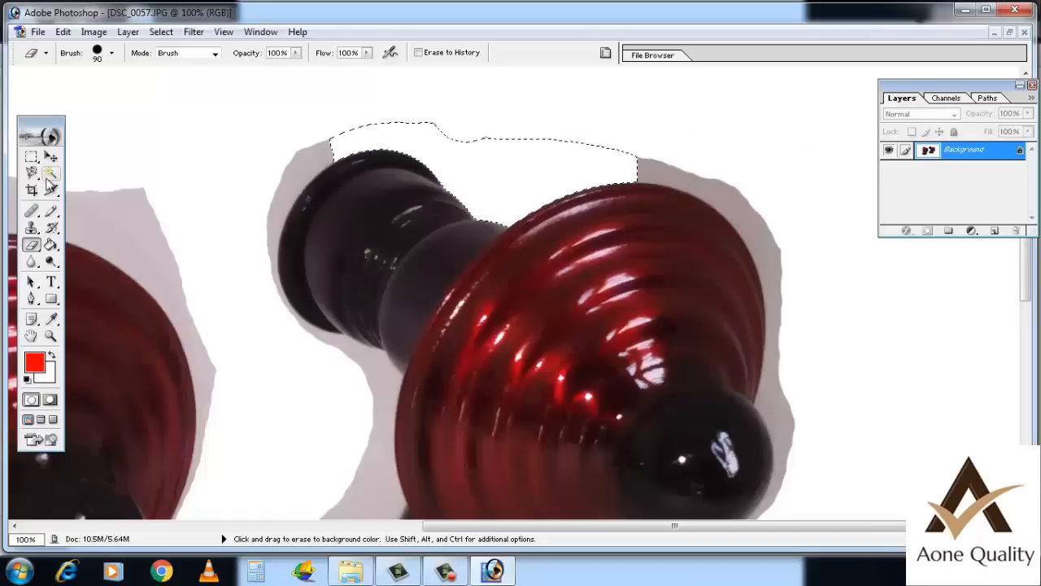
Deselect the area and erase the thin leftover outline above the right bracket
click(31, 172)
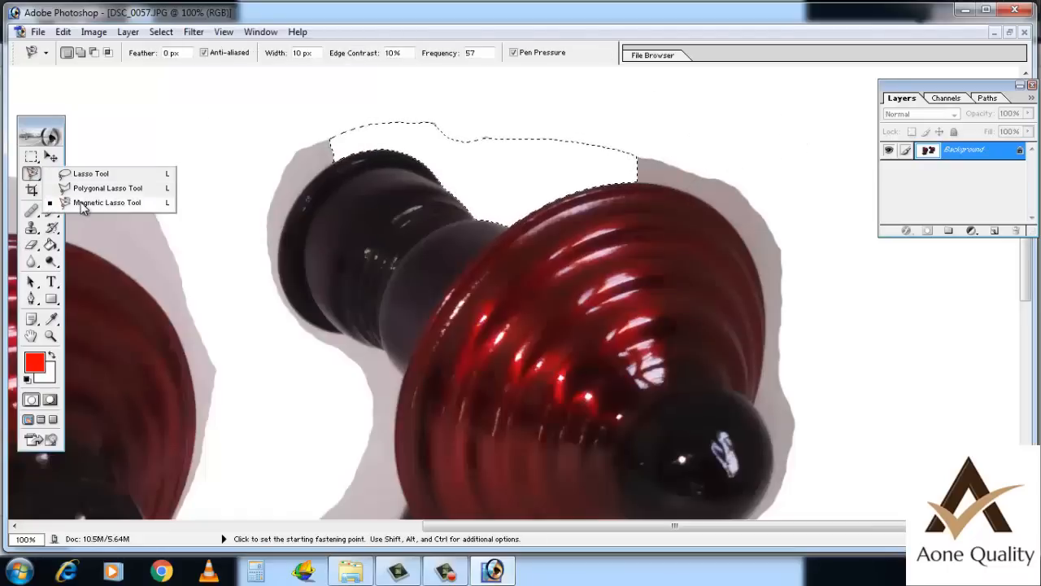
click(81, 203)
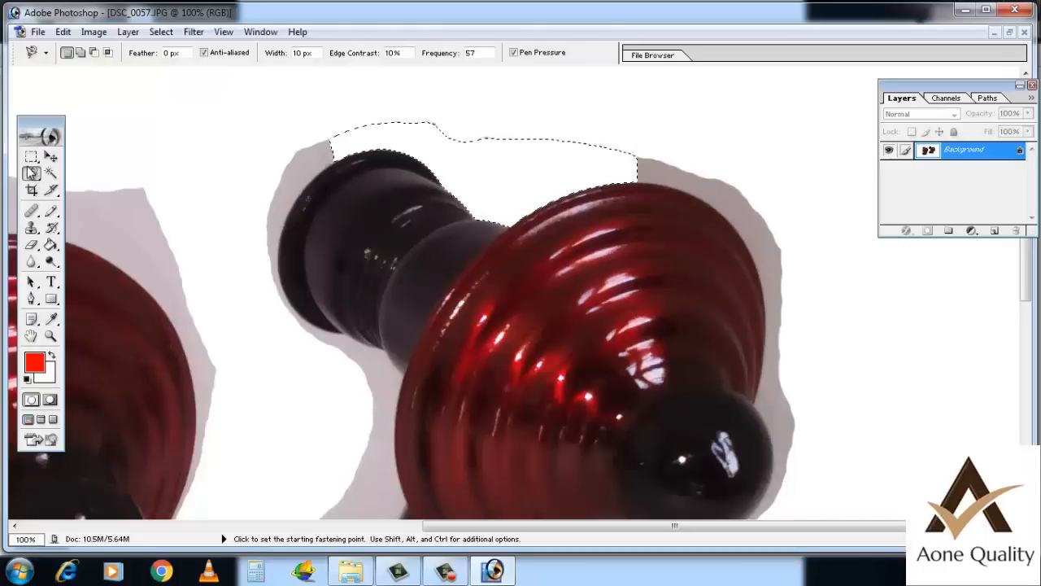
click(31, 156)
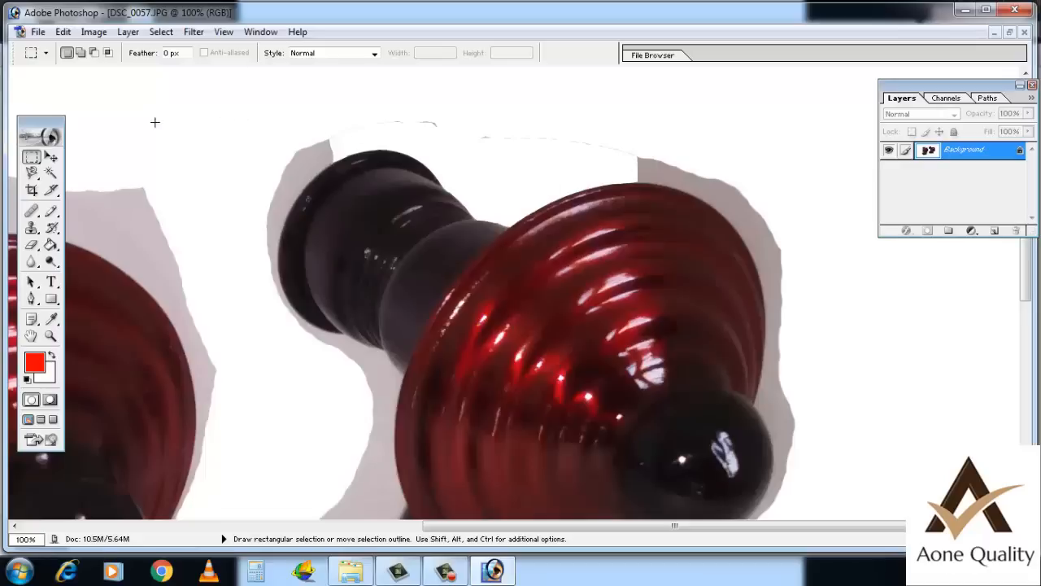
mouse_move(338, 126)
mouse_down()
mouse_move(340, 112)
mouse_move(439, 116)
mouse_move(611, 139)
mouse_move(483, 107)
mouse_move(284, 106)
mouse_up()
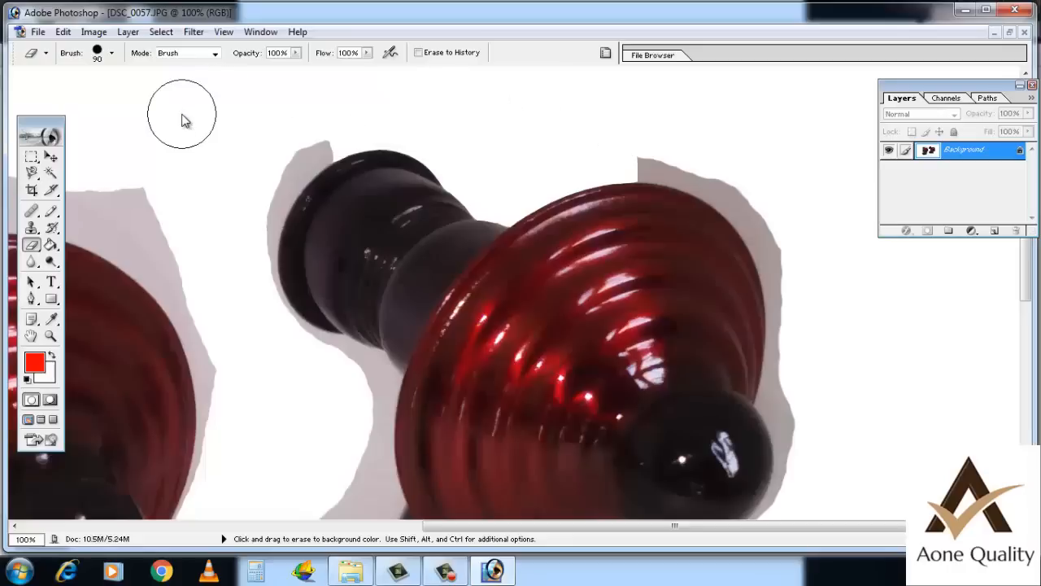
Select the grey strip along the left side of the right bracket with the Magic Wand at tolerance 25, contiguous
scroll(391, 151, down, 2)
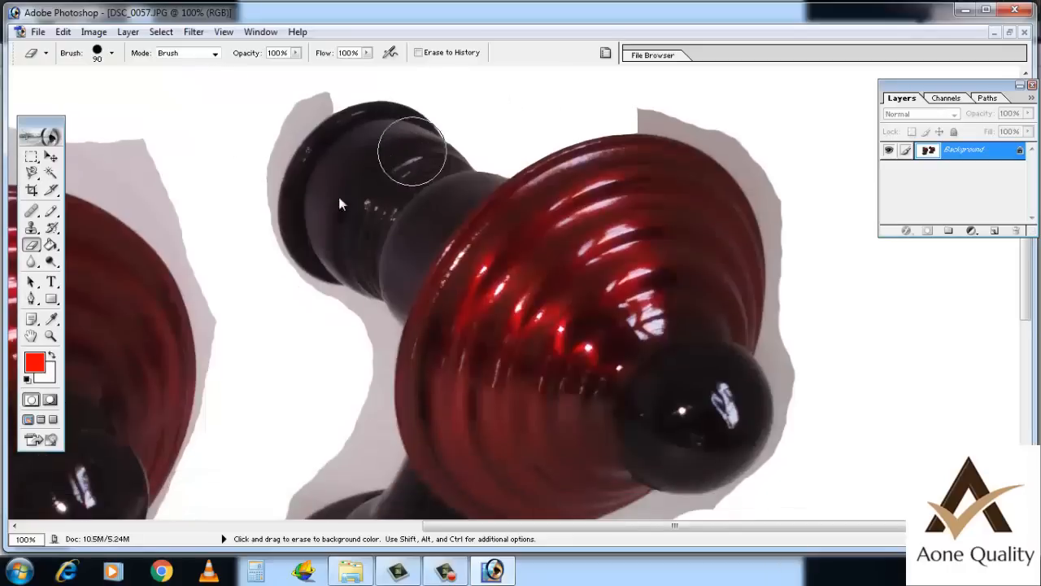
click(50, 175)
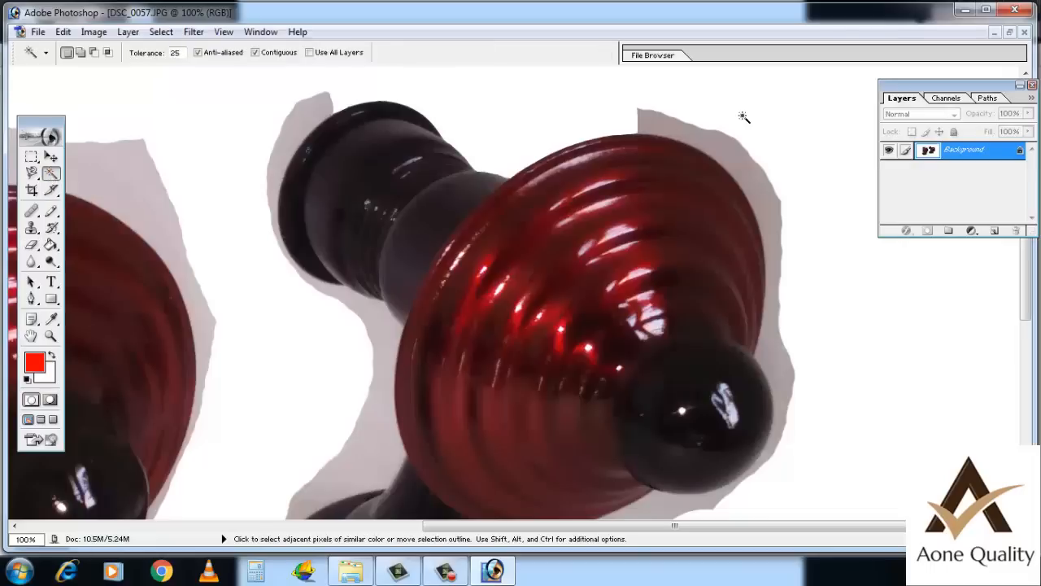
scroll(486, 184, down, 5)
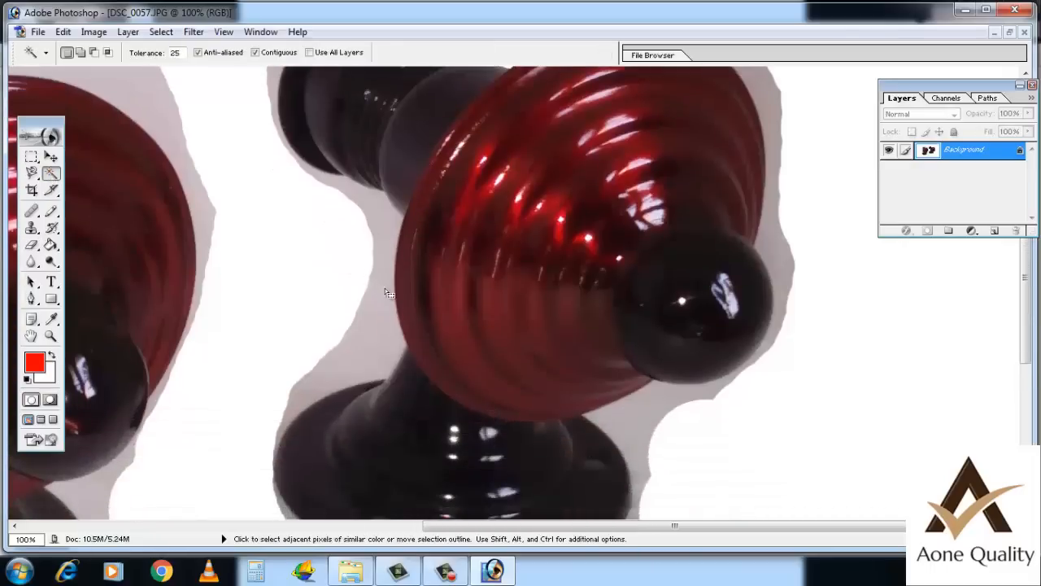
click(334, 310)
Examine the selection outline along the right bracket's rear rim, stem, red dome and base
scroll(271, 312, up, 1)
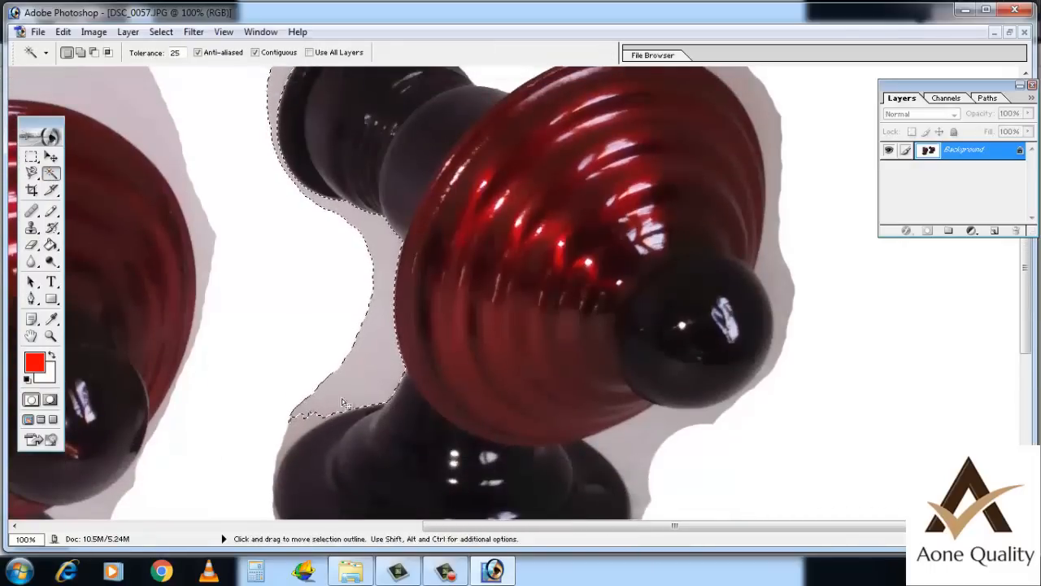
scroll(290, 281, up, 4)
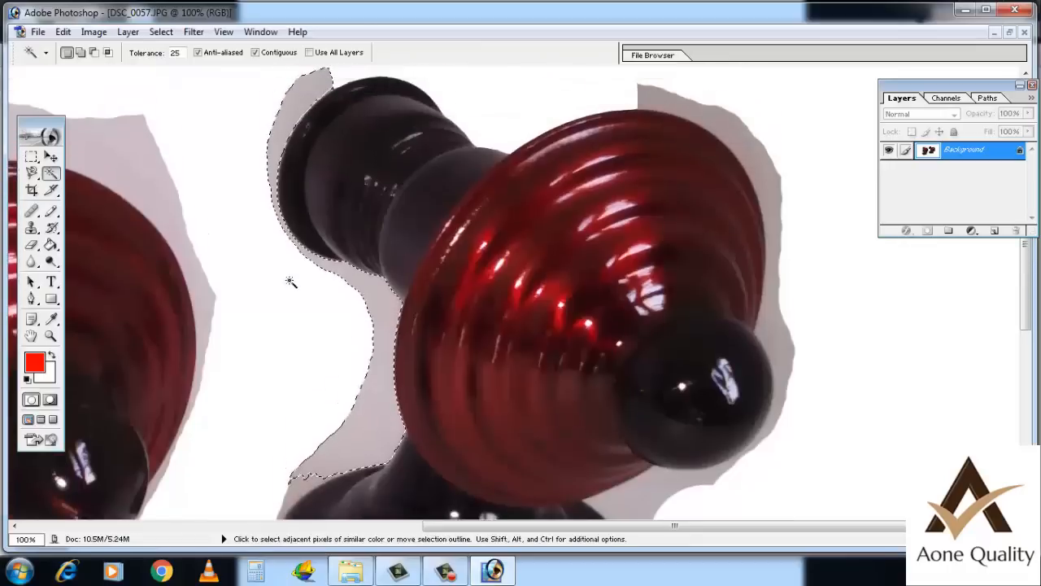
scroll(293, 279, down, 5)
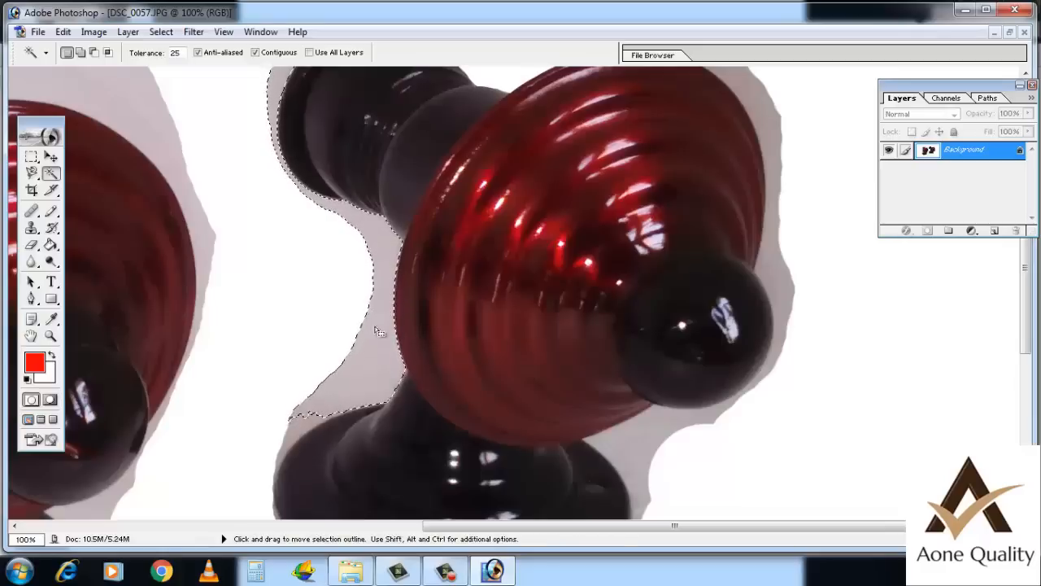
scroll(323, 309, down, 1)
scroll(326, 309, up, 4)
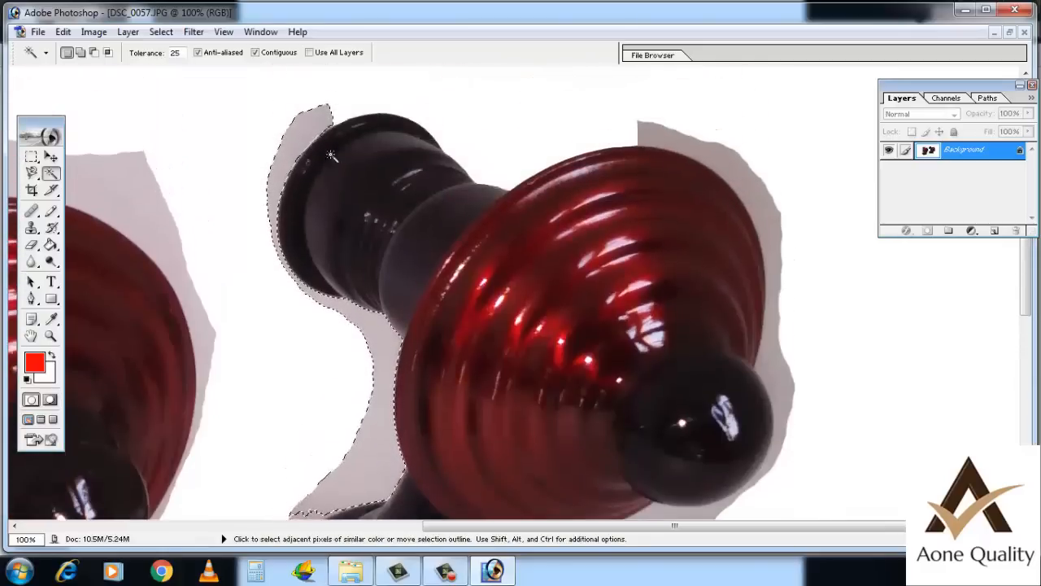
scroll(382, 392, down, 1)
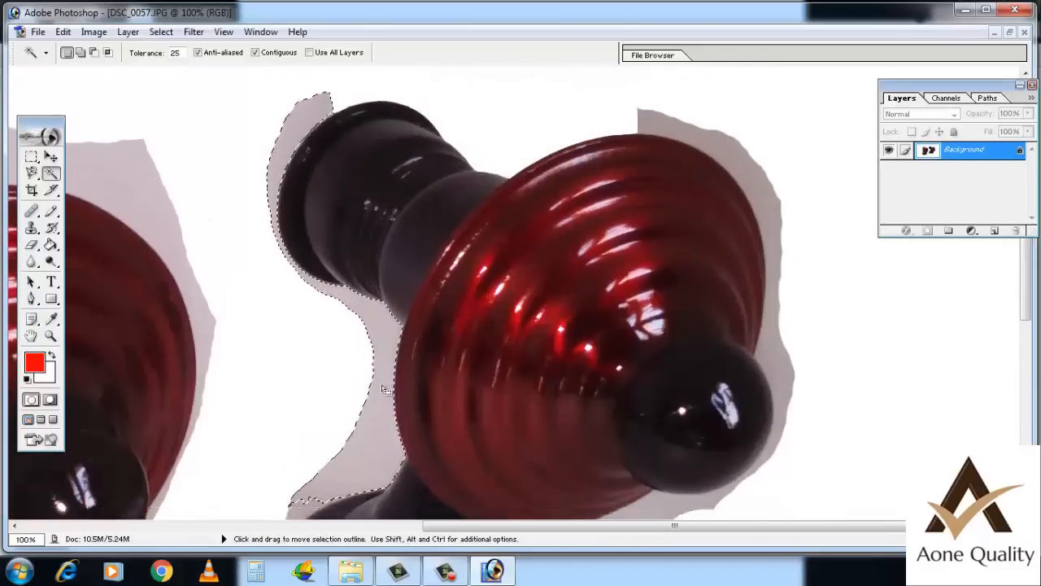
scroll(386, 389, down, 3)
scroll(804, 145, up, 4)
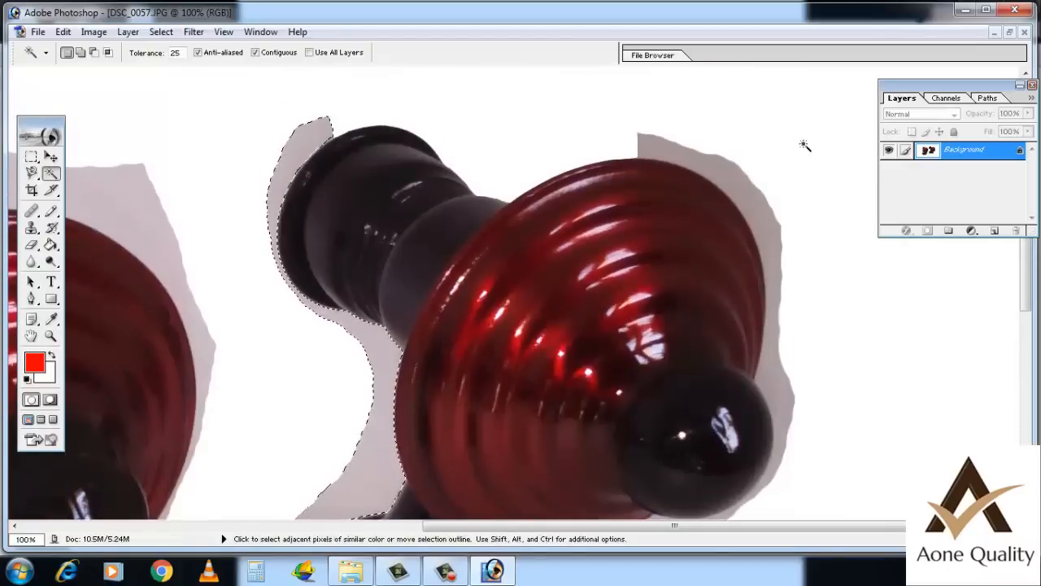
Try selecting the grey strip along the right side of the right bracket's dome and knob with the Magic Wand
click(768, 208)
scroll(771, 273, down, 3)
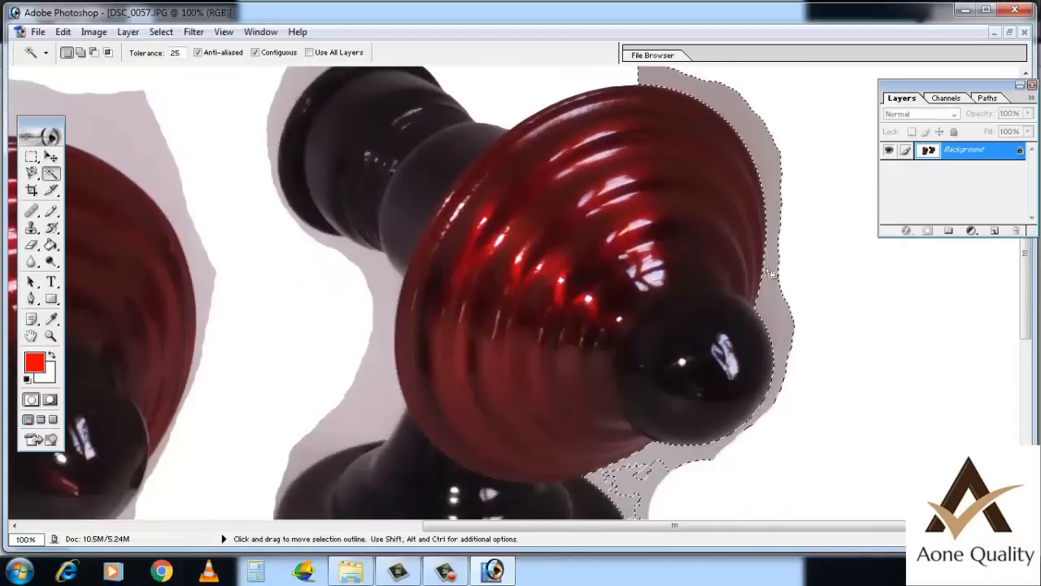
scroll(772, 272, down, 5)
scroll(676, 388, up, 7)
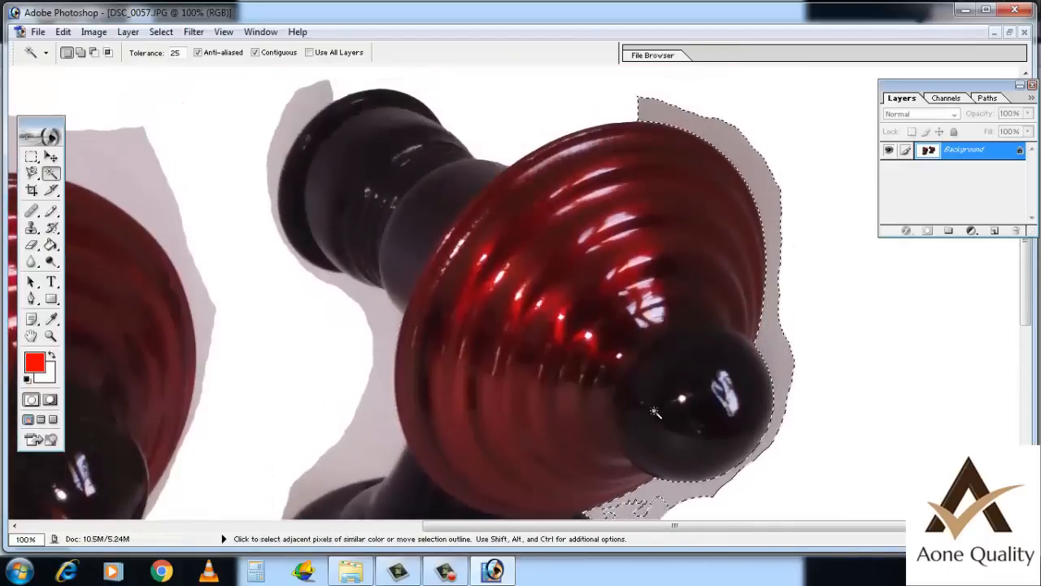
scroll(655, 412, up, 2)
Select the grey strip along the left side of the right bracket with the Magic Wand and clear it to white
click(297, 187)
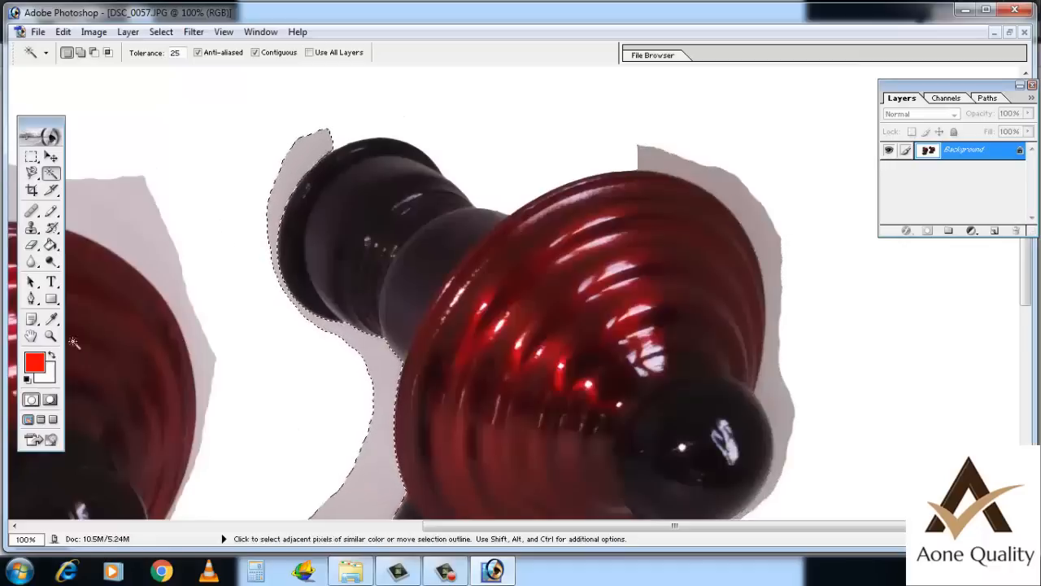
key(Delete)
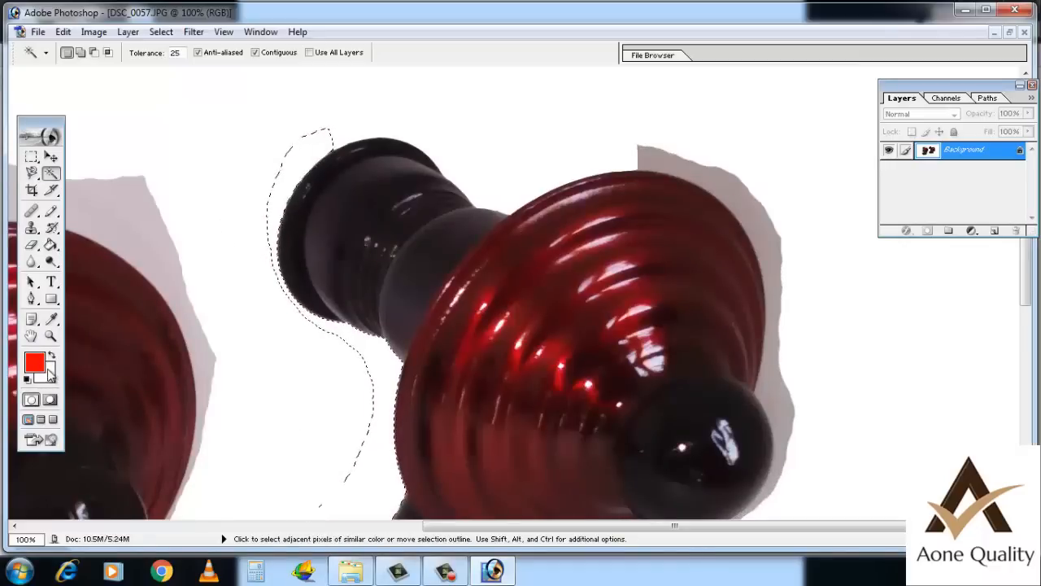
scroll(87, 372, down, 3)
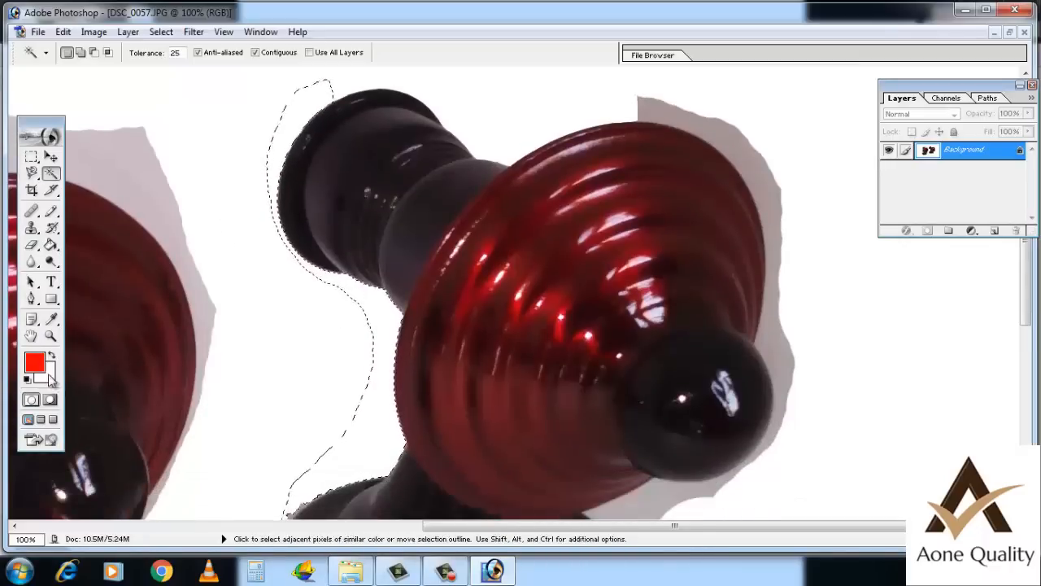
Set the background colour to orange and clear the selected strip beside the right bracket to that colour
click(49, 378)
drag(177, 220, 173, 187)
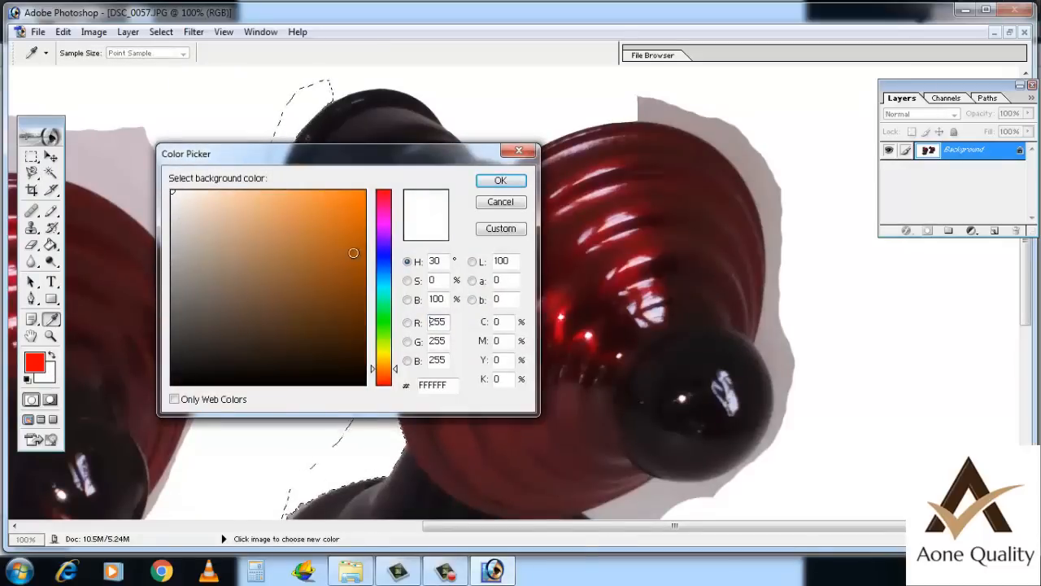
drag(242, 223, 352, 210)
click(500, 180)
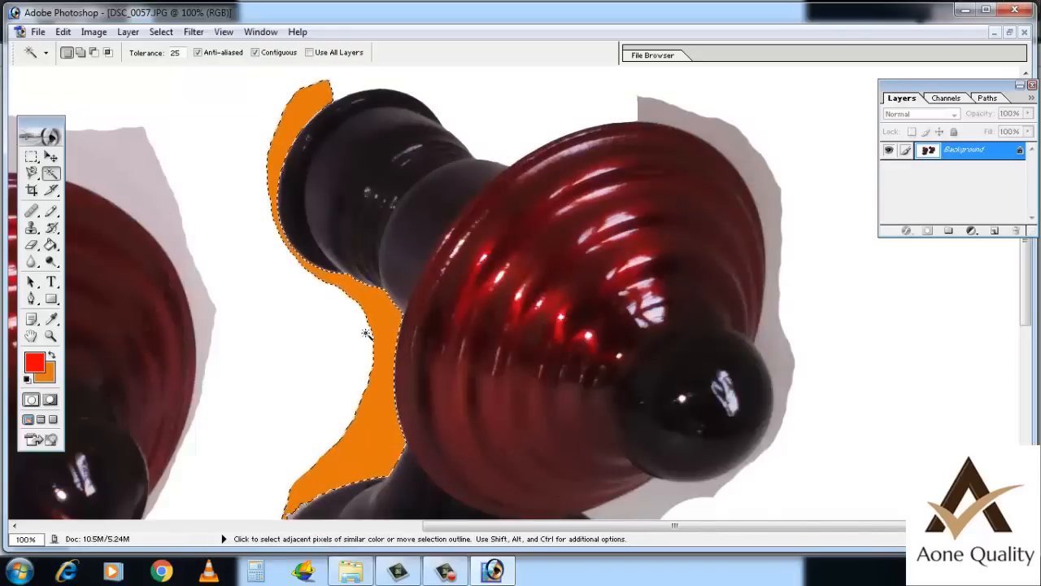
Set the background colour to white, FFFFFF, and clear the selected strip beside the right bracket to white
click(50, 318)
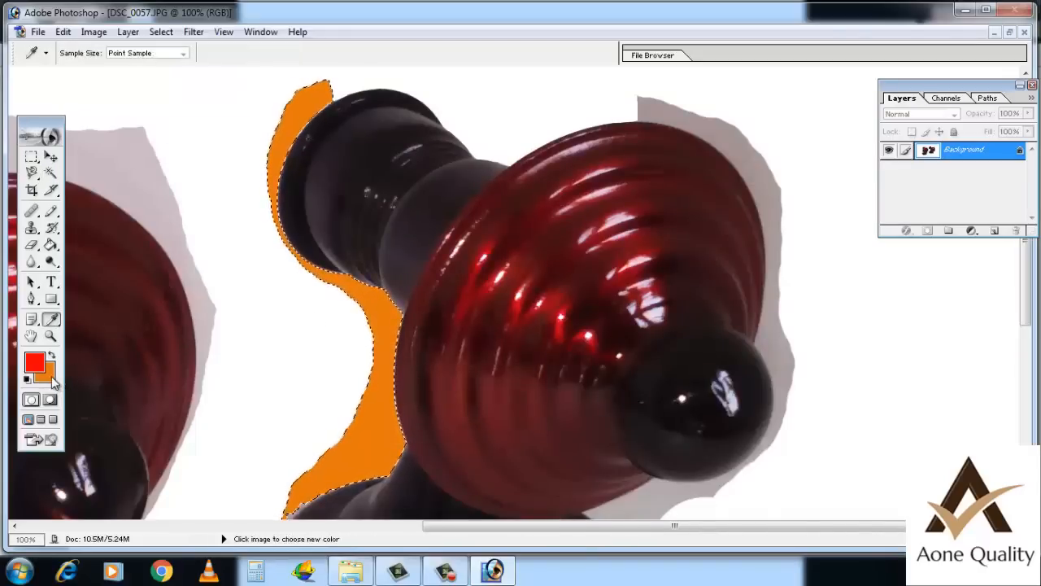
click(45, 372)
drag(228, 227, 164, 190)
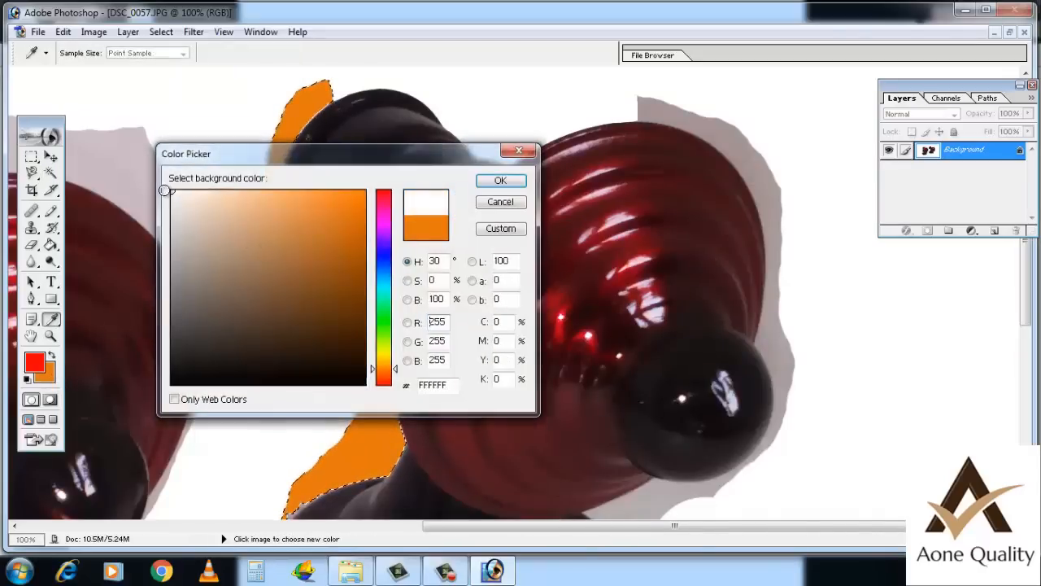
click(500, 181)
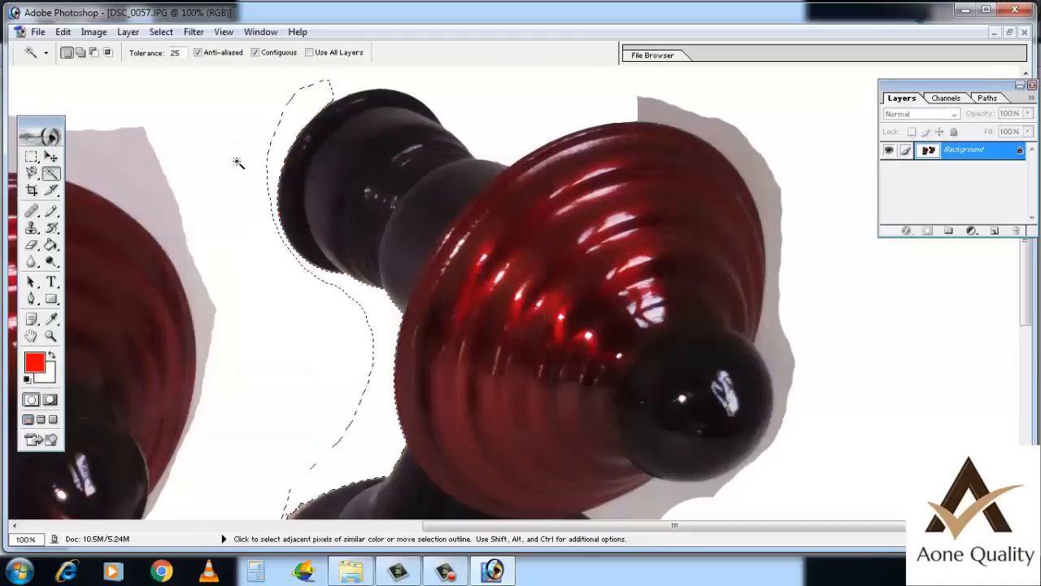
scroll(341, 244, down, 5)
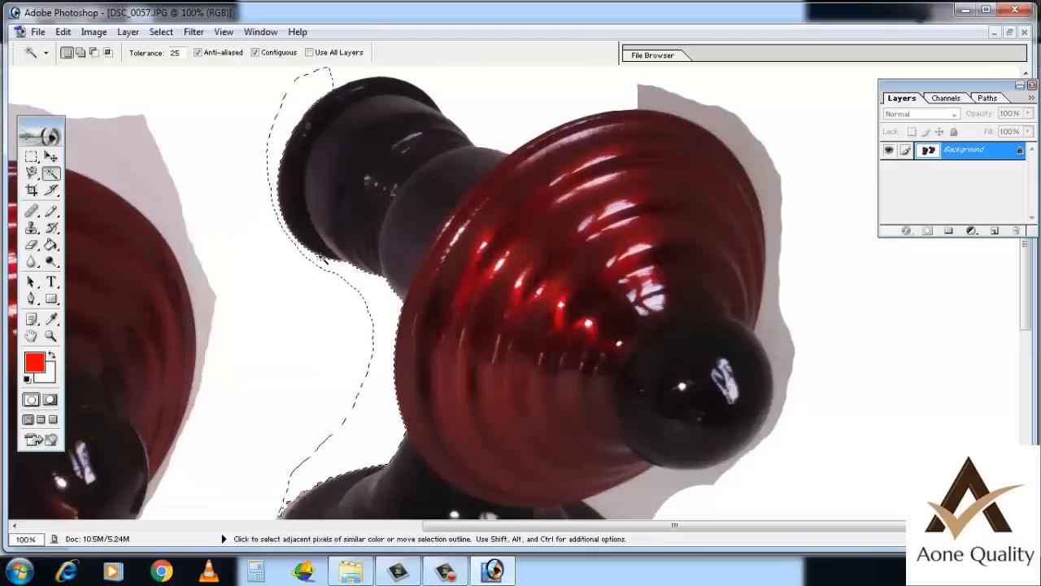
Select the grey strip along the right side of the right bracket's dome, knob and base with the Magic Wand and clear it to white
scroll(394, 297, down, 2)
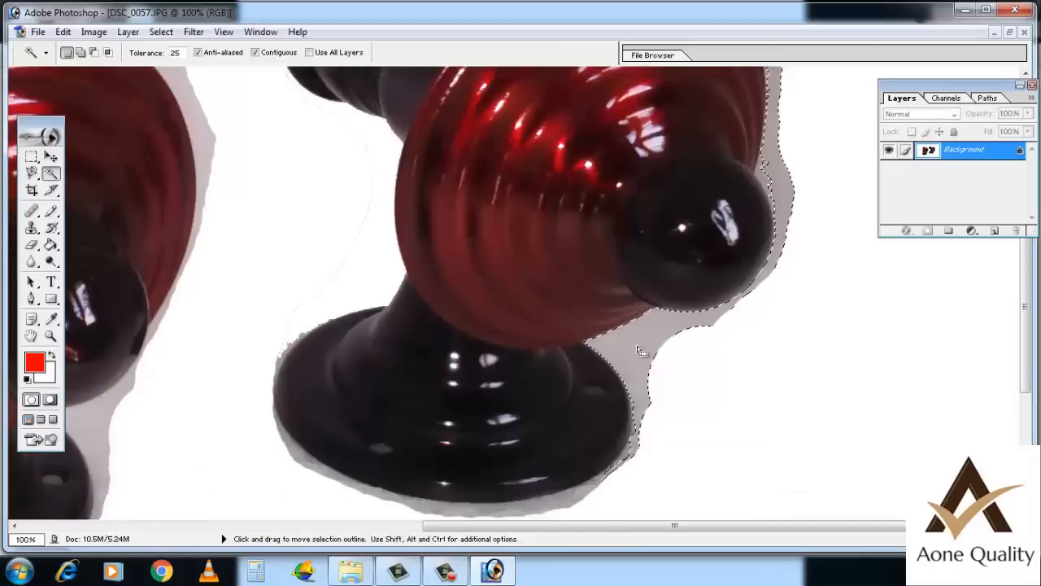
scroll(637, 344, up, 5)
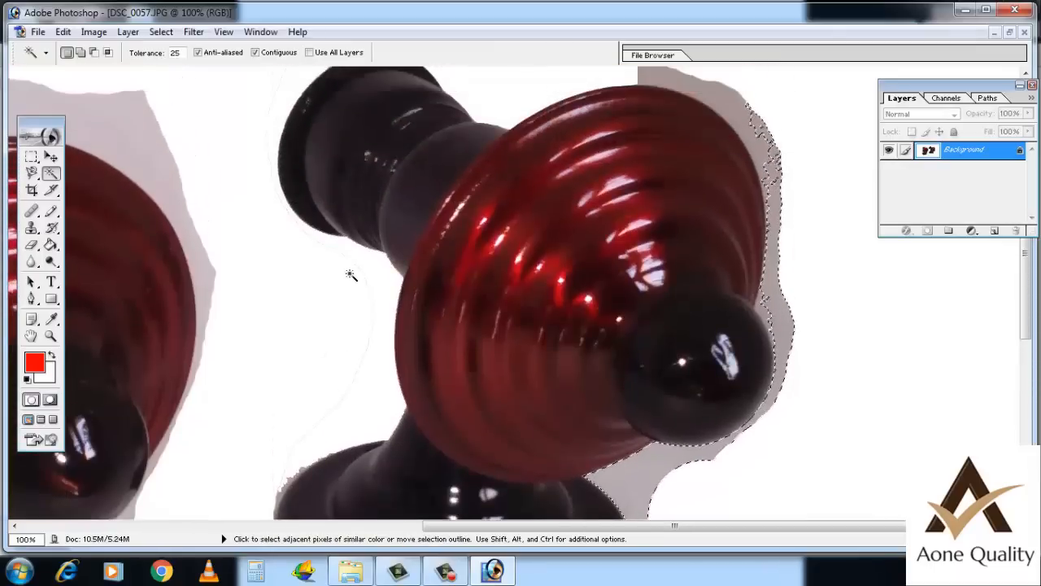
scroll(349, 277, down, 3)
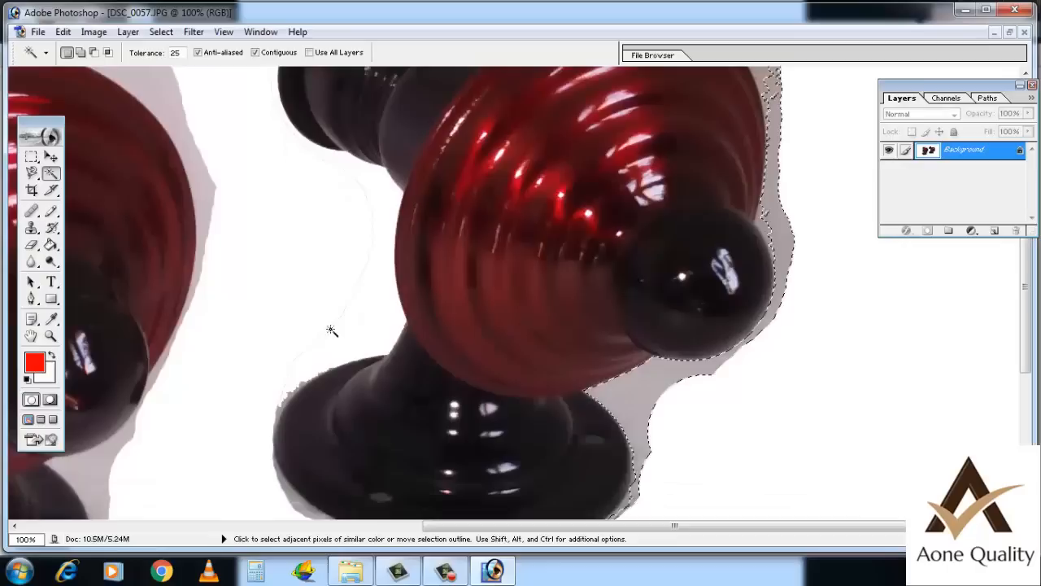
scroll(265, 240, up, 5)
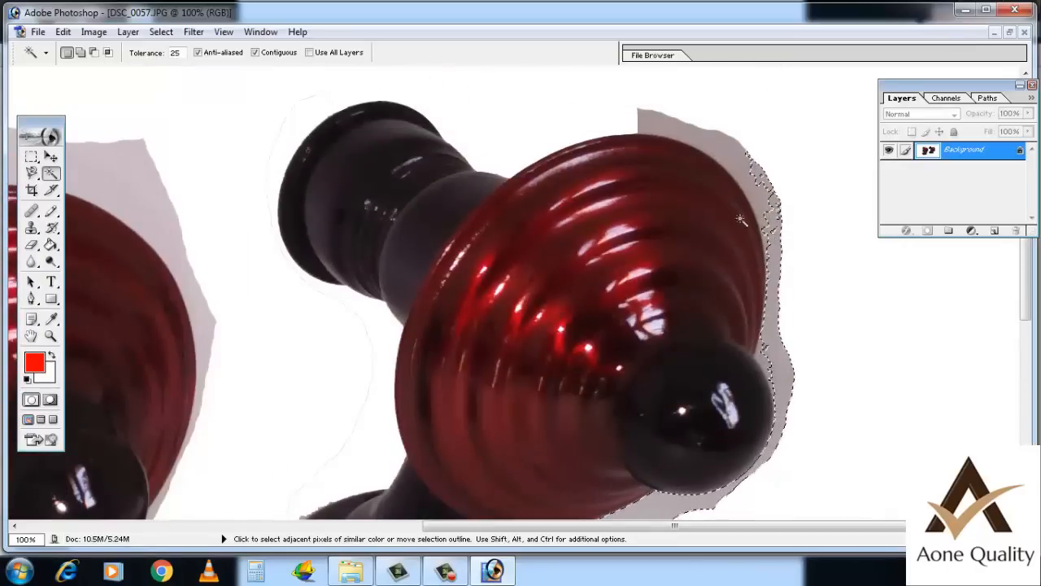
scroll(801, 273, down, 8)
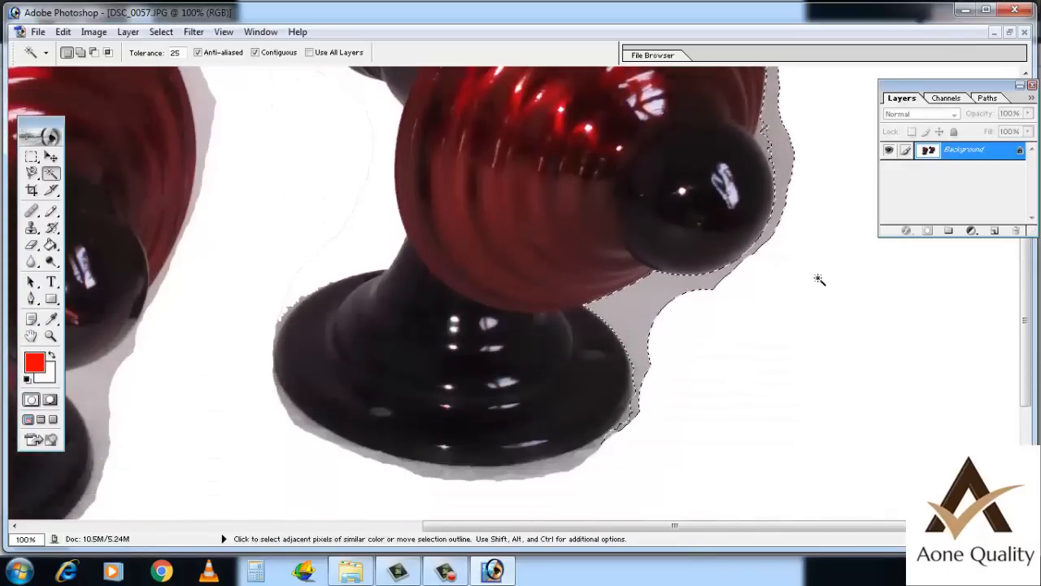
key(Delete)
Select the grey patch above the right bracket's dome with the Magic Wand, clear it to white, and select the grey remnant beside the knob
scroll(820, 279, up, 7)
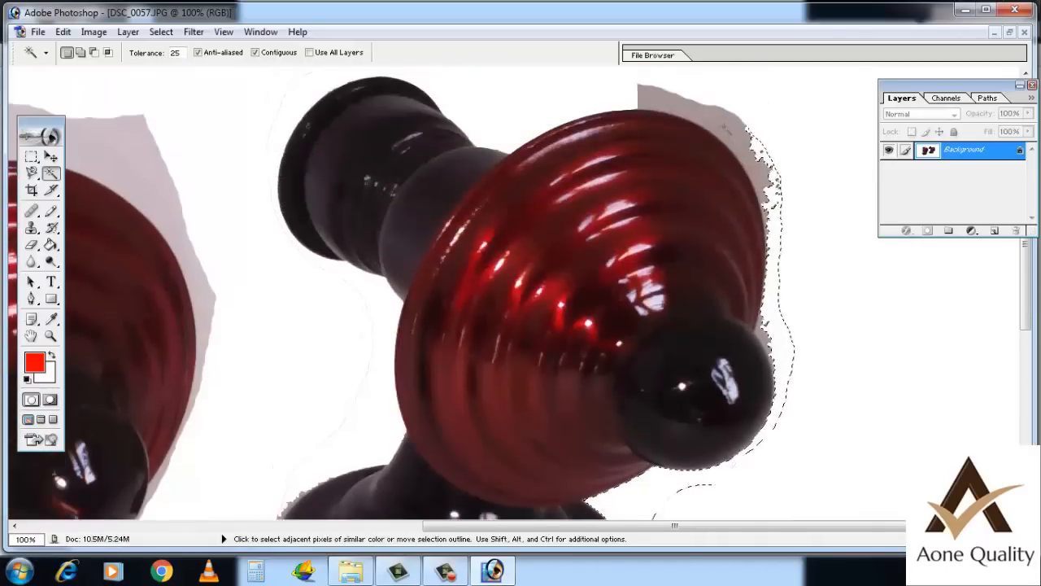
click(732, 134)
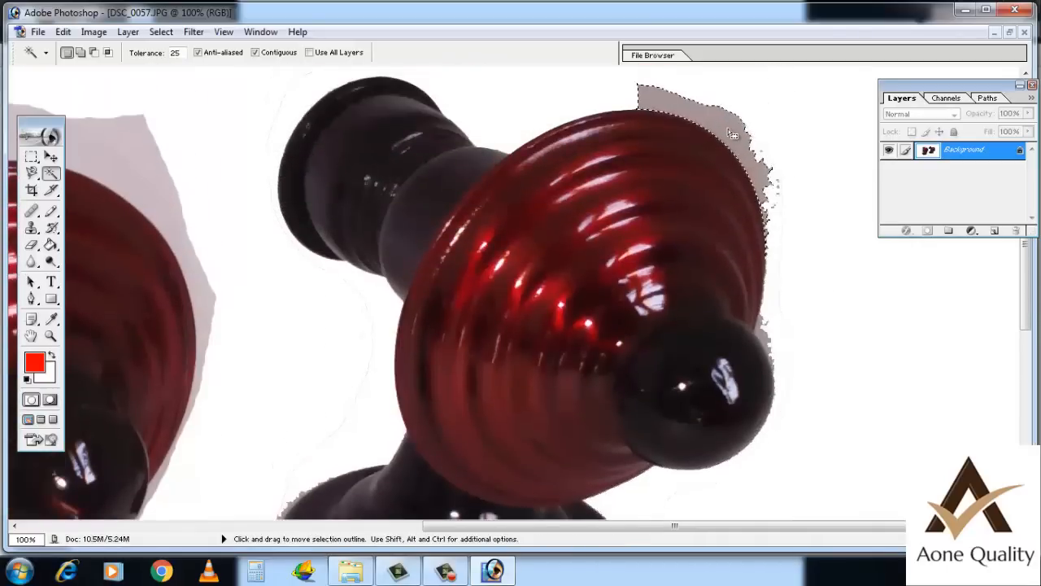
key(Delete)
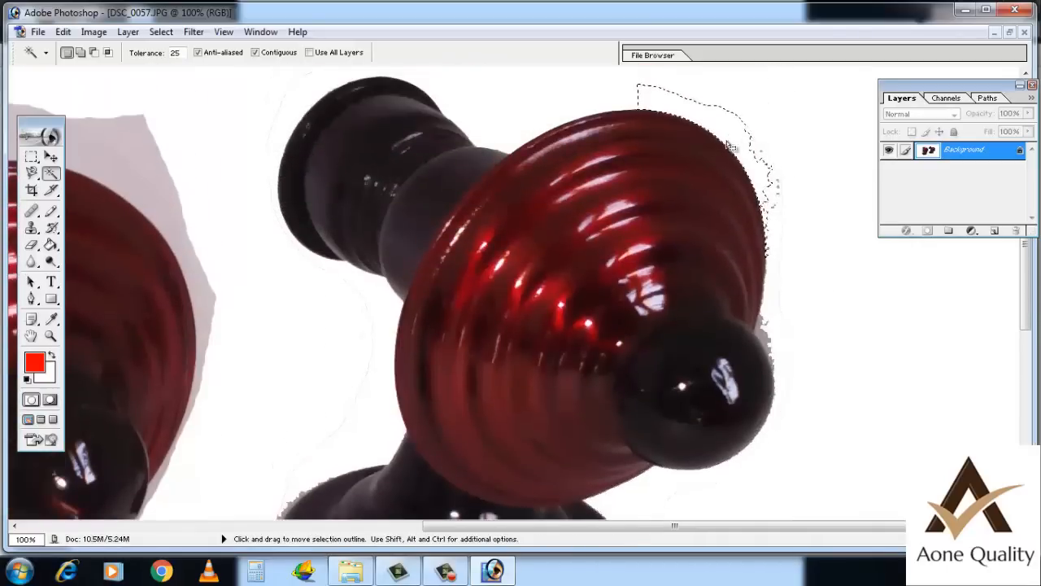
scroll(735, 175, down, 2)
click(766, 283)
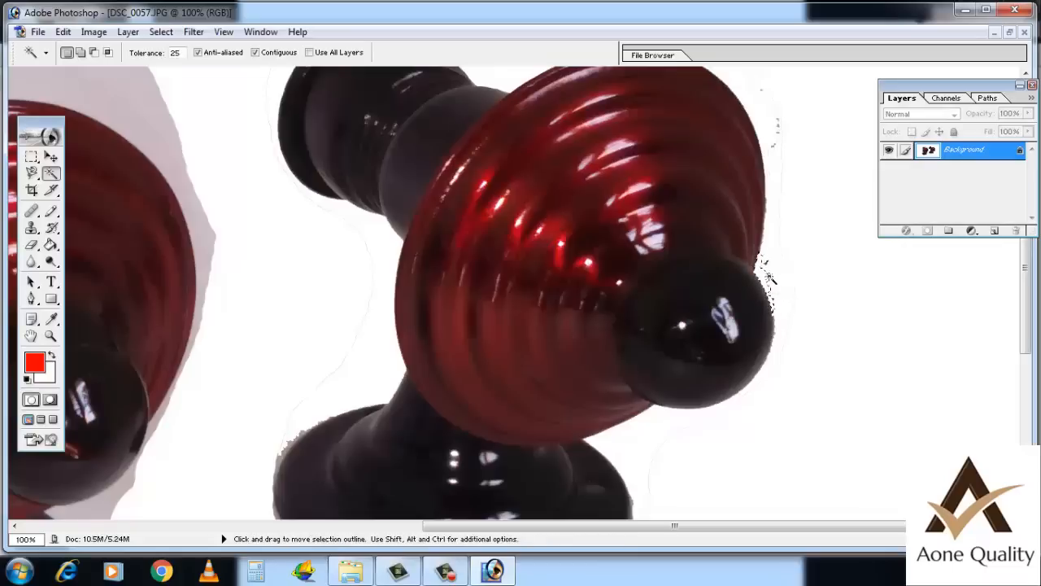
Select the grey strip beneath the right bracket's base with the Magic Wand, clear it to white, and deselect
scroll(657, 400, down, 7)
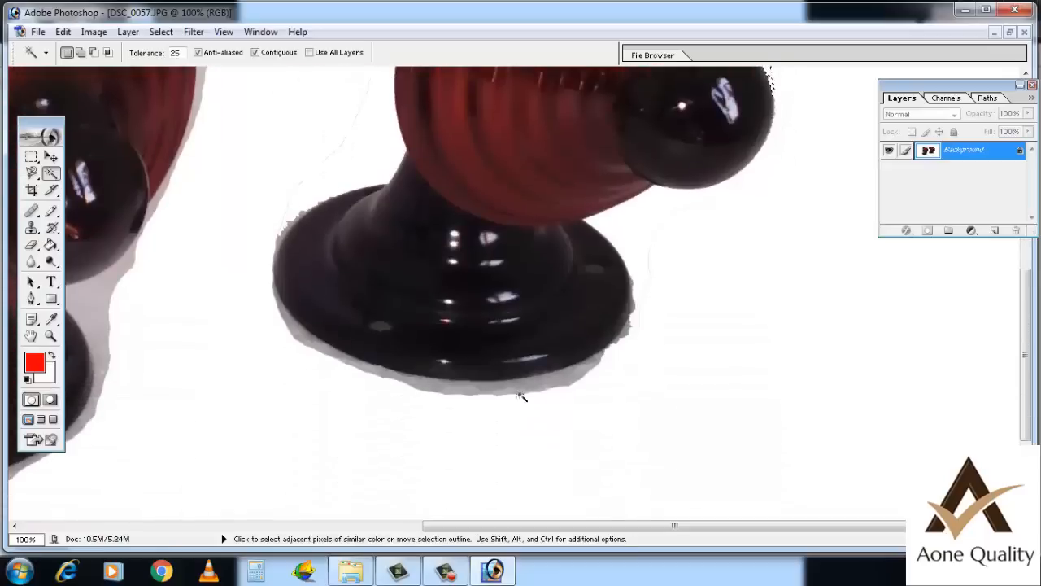
click(521, 396)
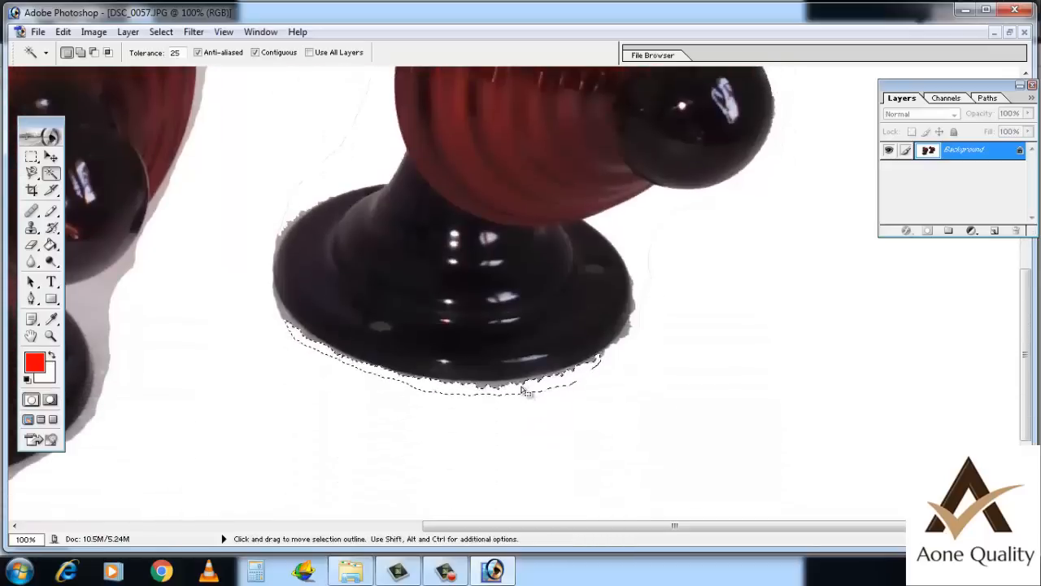
scroll(667, 336, up, 2)
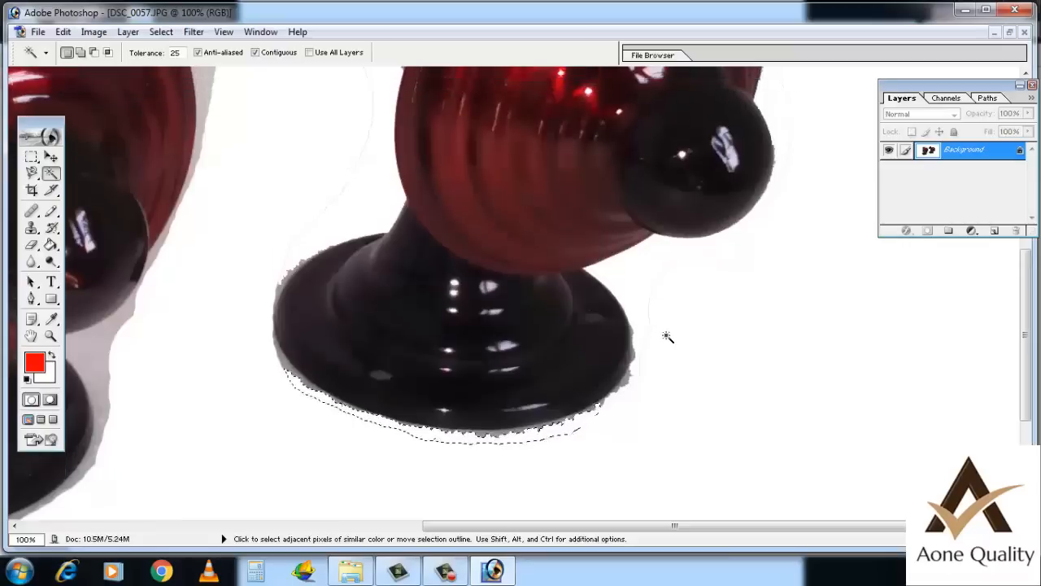
scroll(502, 391, down, 2)
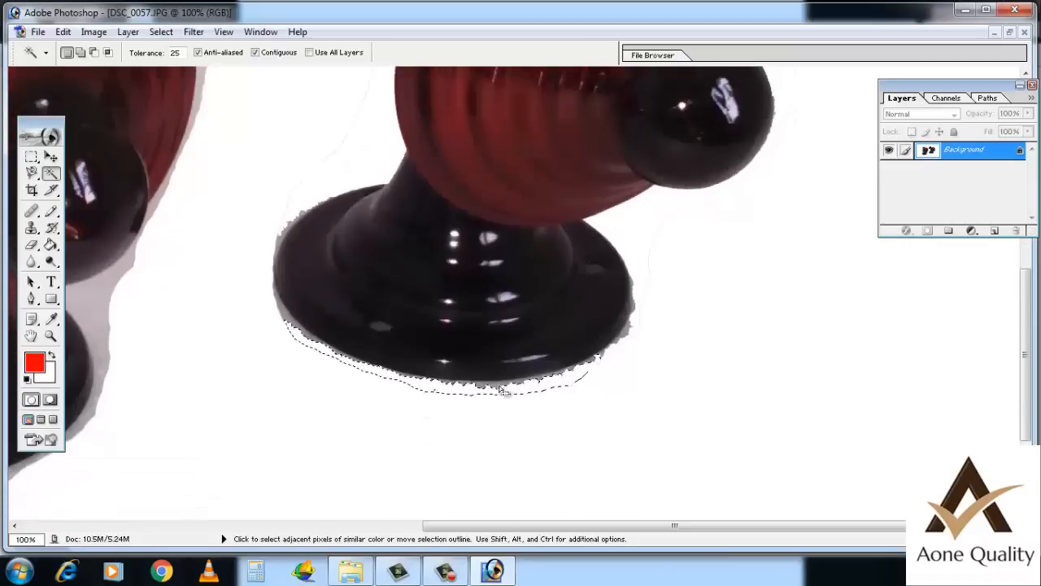
scroll(502, 391, down, 2)
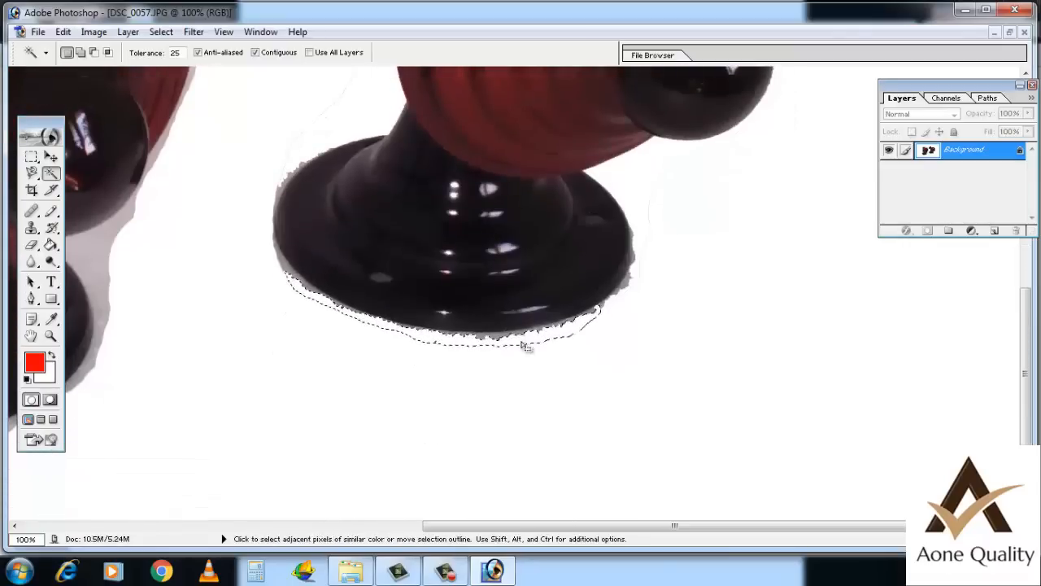
click(30, 157)
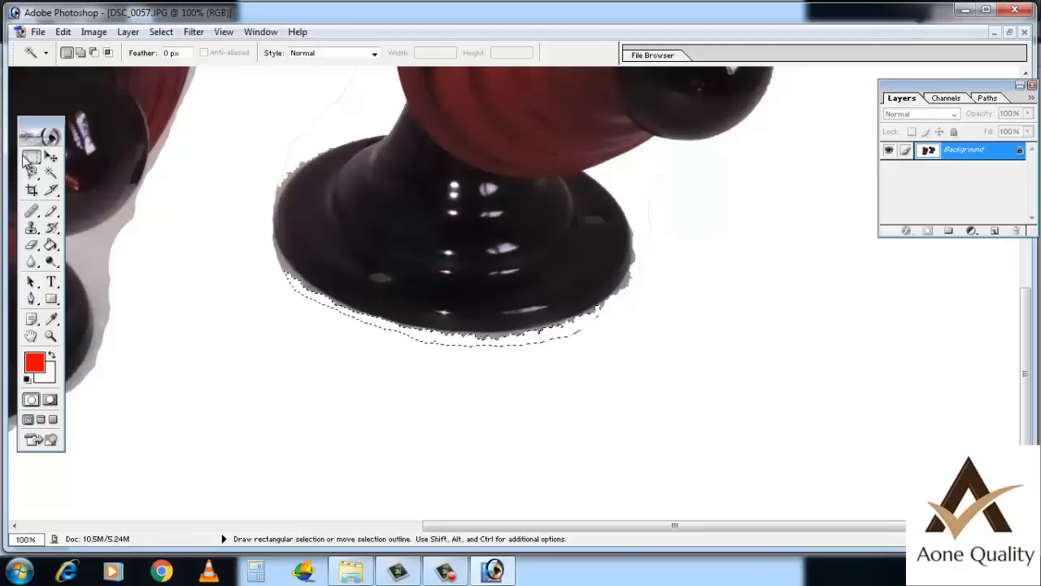
click(189, 263)
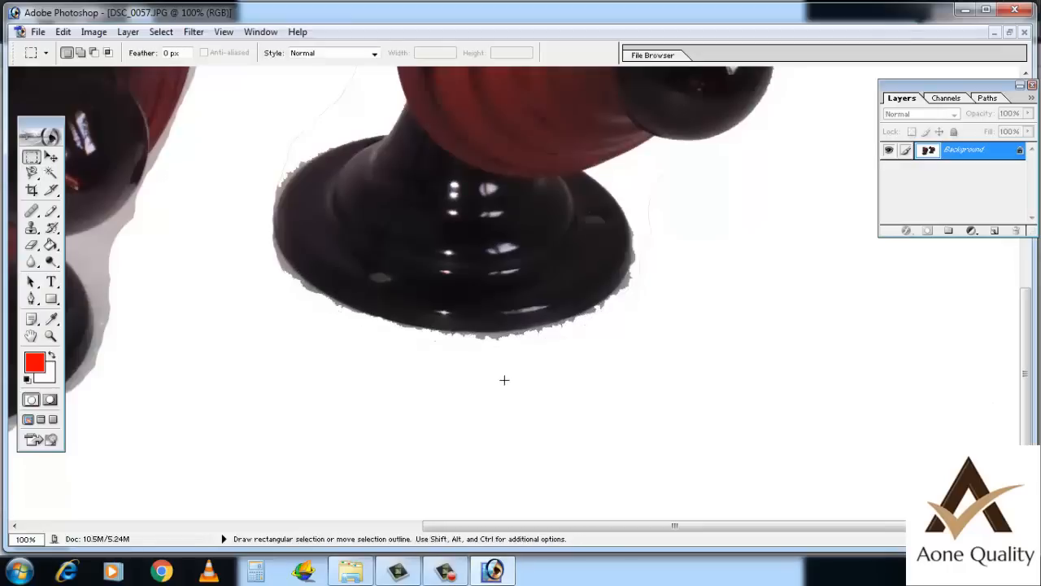
Paint a short red stroke over the faint outline below the right bracket's base at 500% zoom with the Brush tool at size 9
key(ctrl+plus)
key(ctrl+plus)
key(ctrl+plus)
key(ctrl+plus)
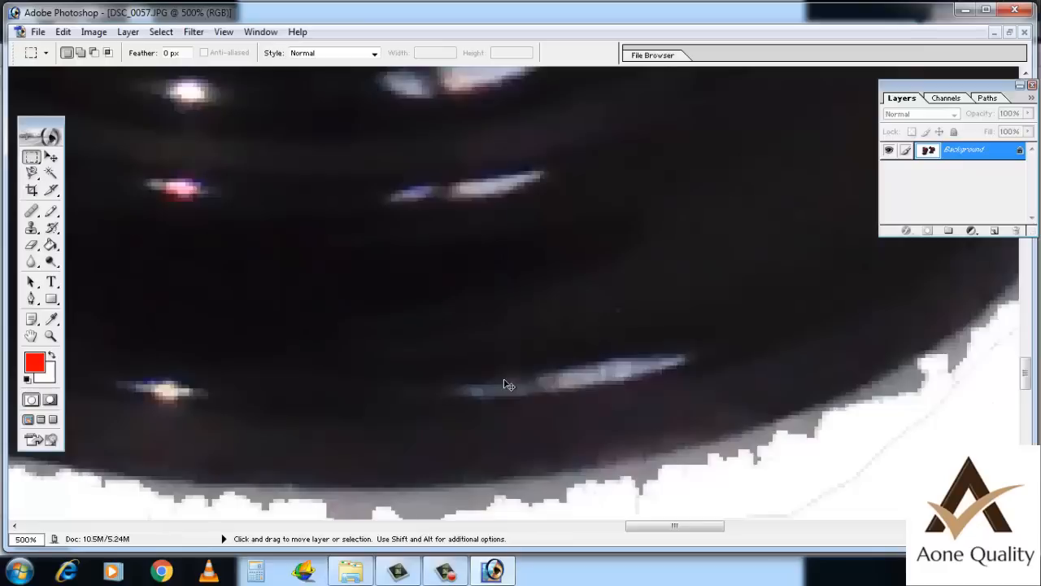
scroll(512, 378, down, 5)
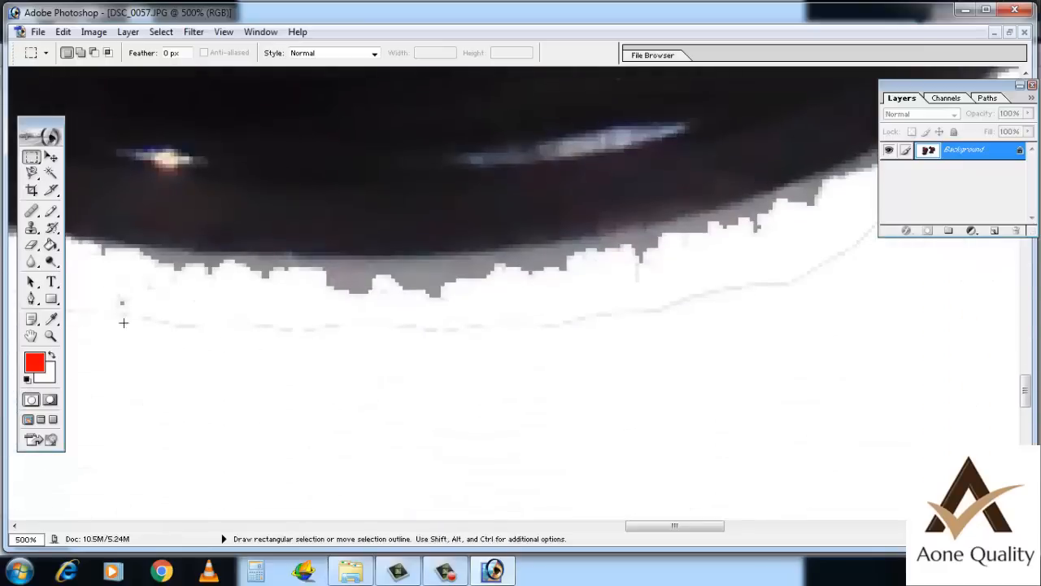
click(55, 214)
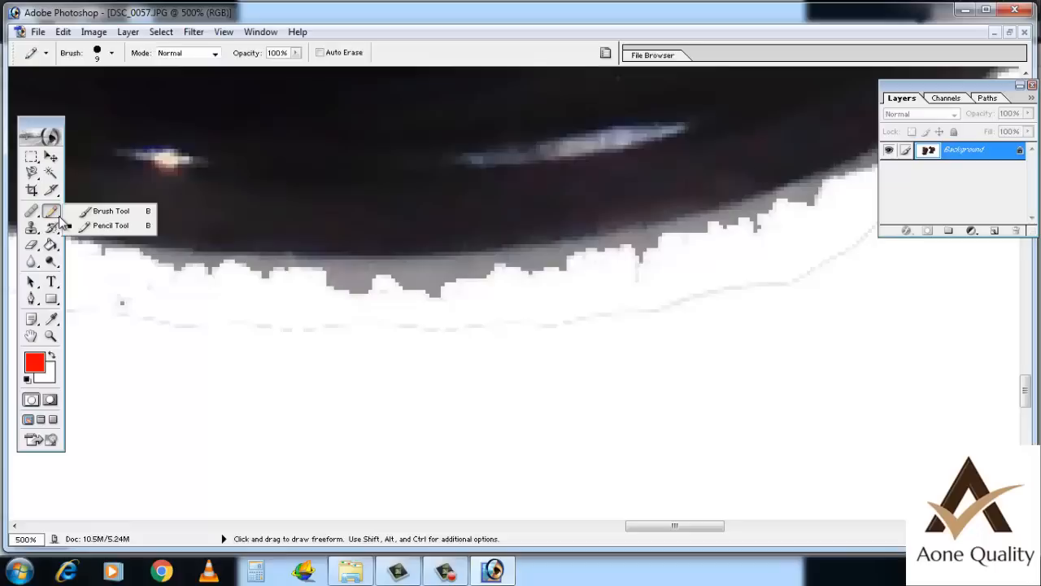
click(106, 211)
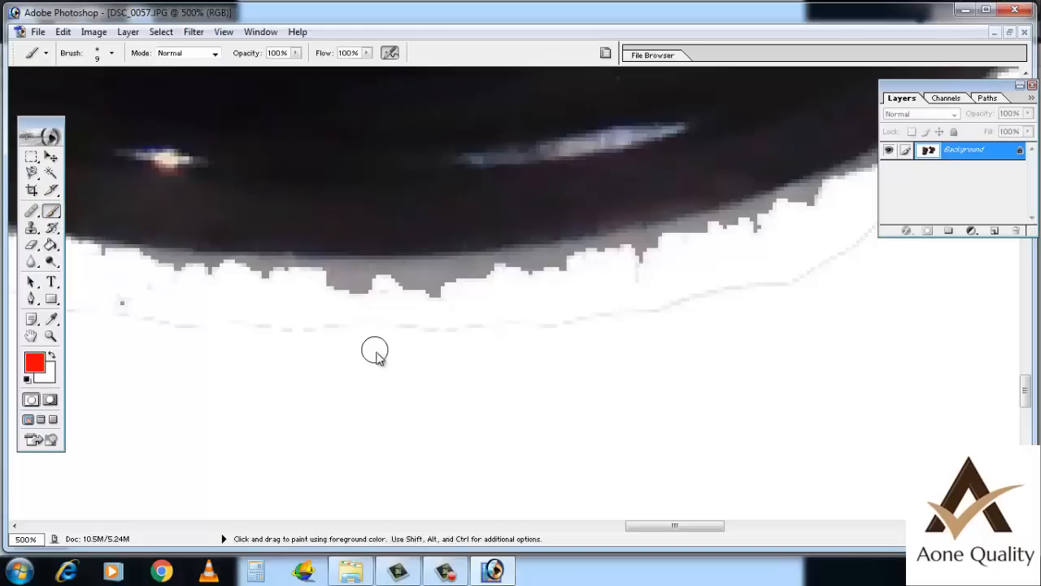
drag(324, 329, 471, 330)
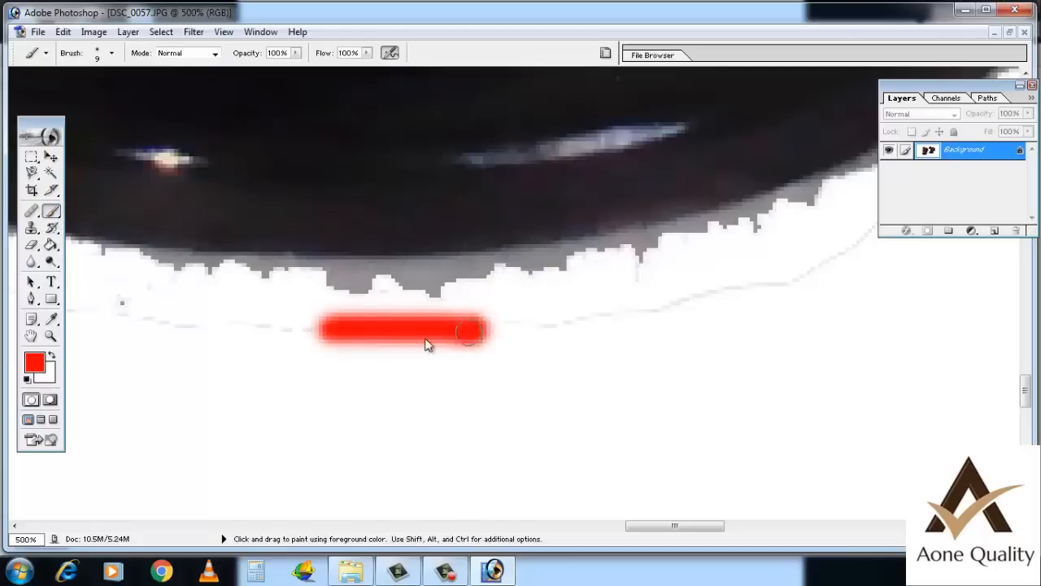
Set the foreground colour to white, FFFFFF, and paint over the red stroke and the faint outline below the right bracket's base
click(43, 373)
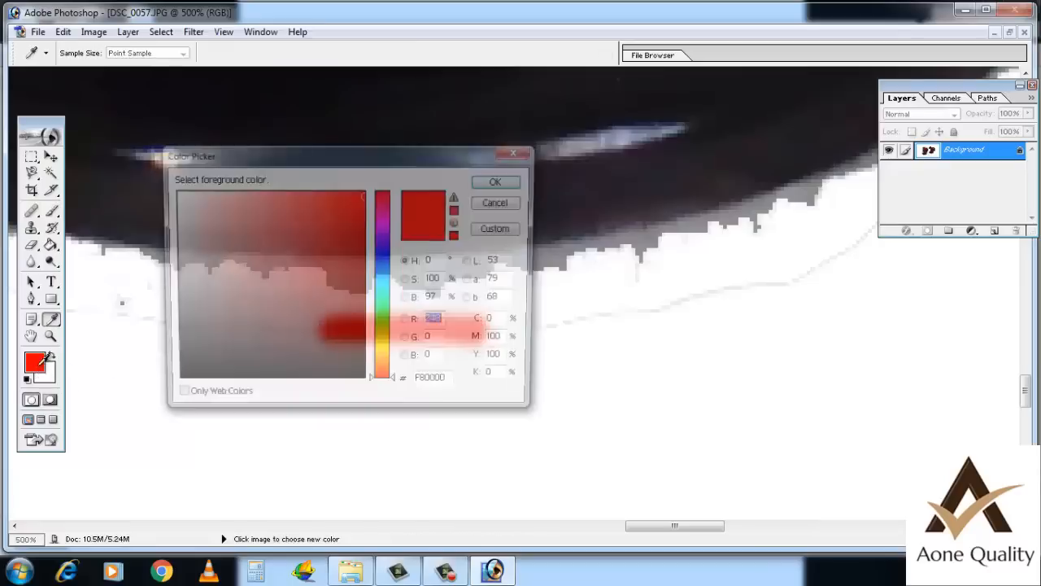
drag(196, 249, 165, 171)
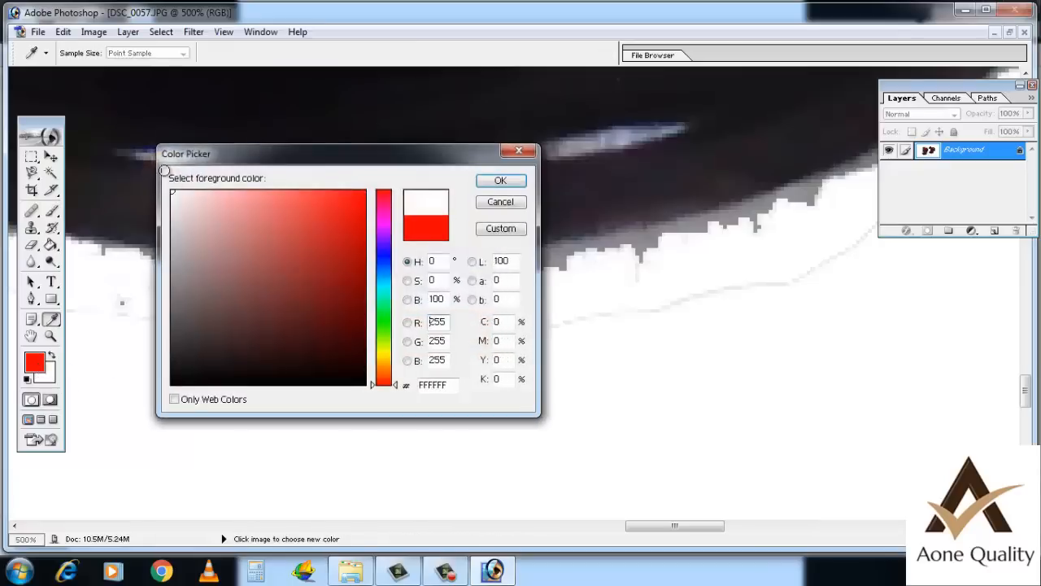
click(487, 182)
drag(474, 353, 278, 366)
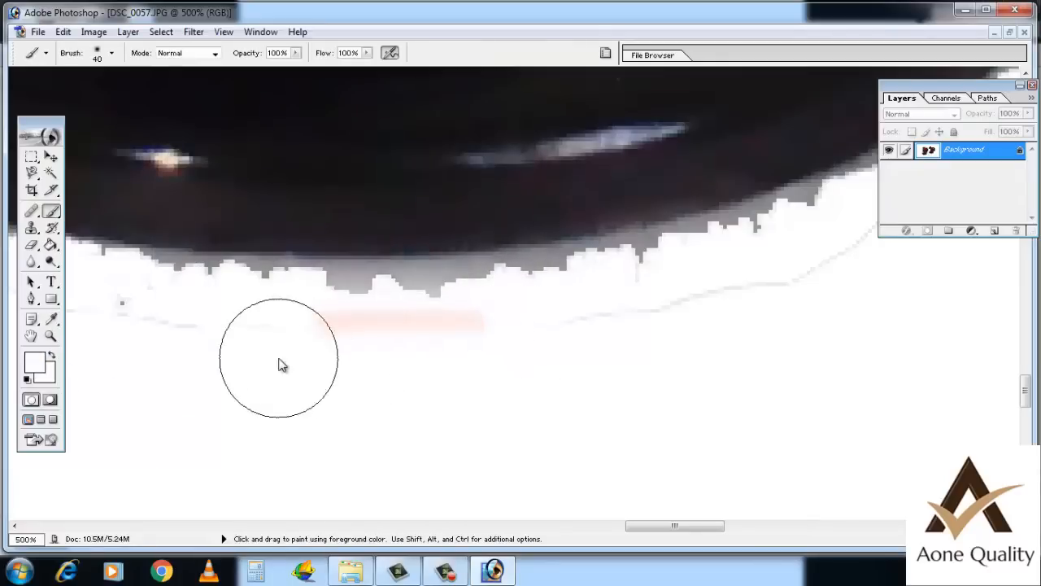
key(bracketleft)
key(bracketleft)
key(bracketleft)
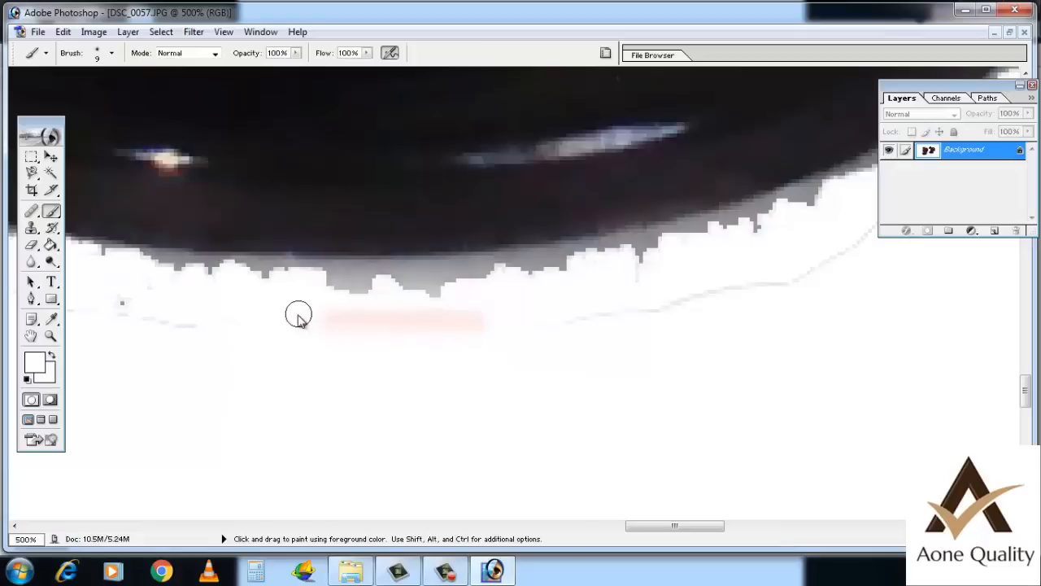
mouse_move(297, 315)
mouse_down()
mouse_move(490, 321)
mouse_move(288, 339)
mouse_move(492, 349)
mouse_move(780, 300)
mouse_up()
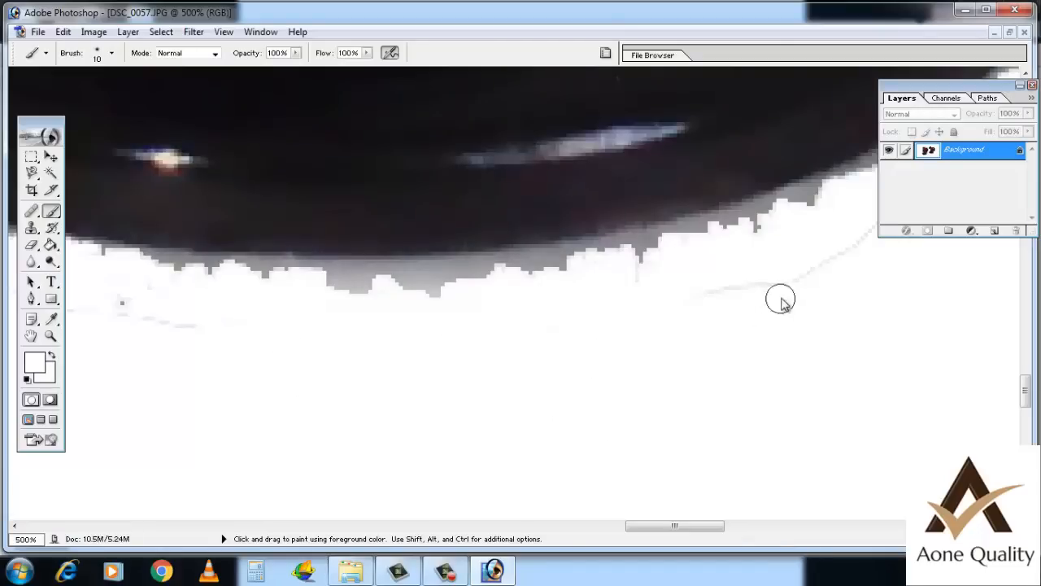
Paint white over the jagged grey fringe along the bottom edge of the right bracket's base with a size 10 brush
scroll(270, 341, up, 1)
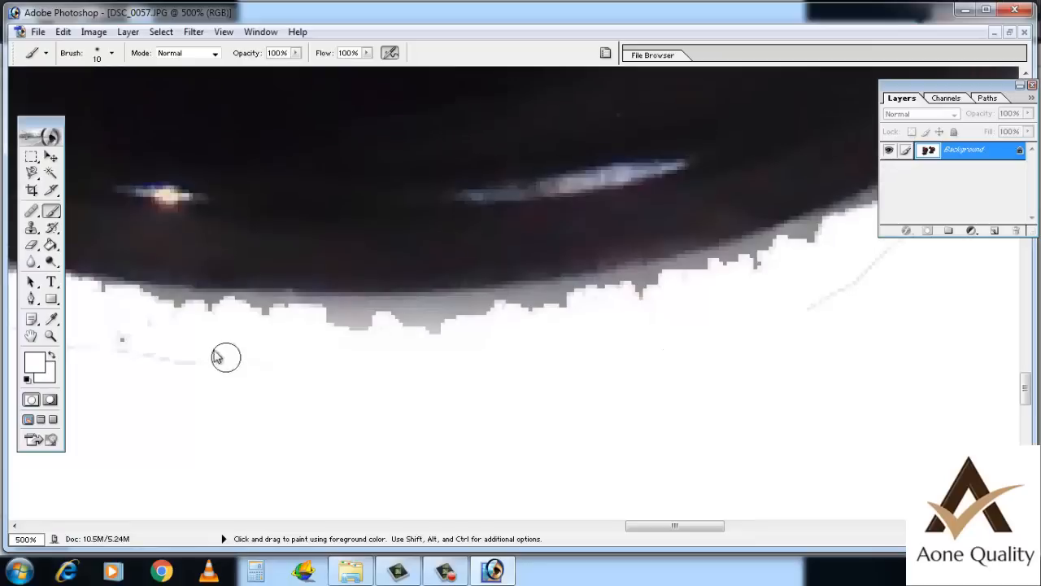
mouse_move(160, 309)
mouse_down()
mouse_move(423, 311)
mouse_move(714, 280)
mouse_up()
scroll(773, 292, up, 2)
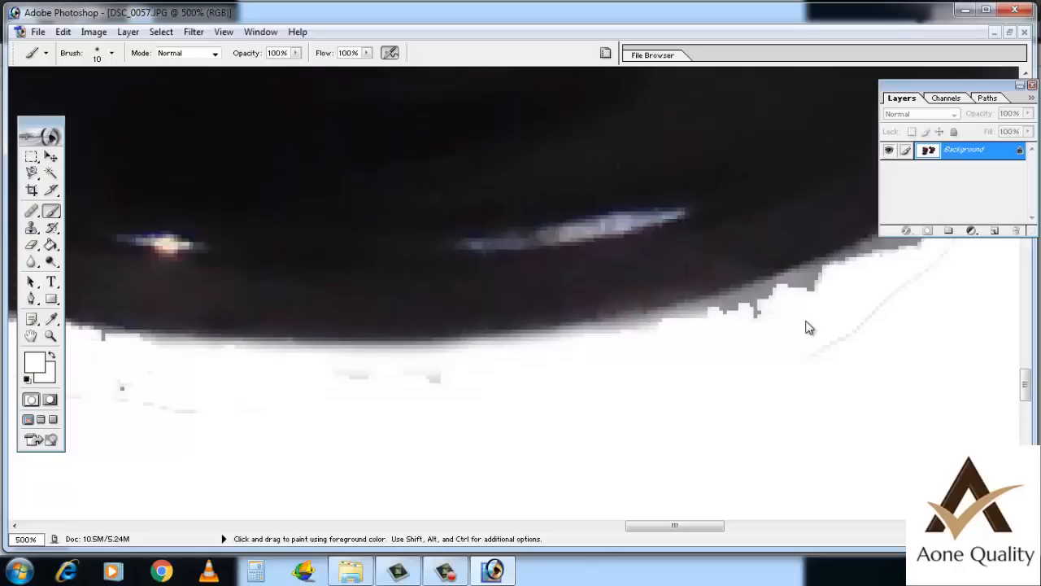
drag(878, 281, 614, 350)
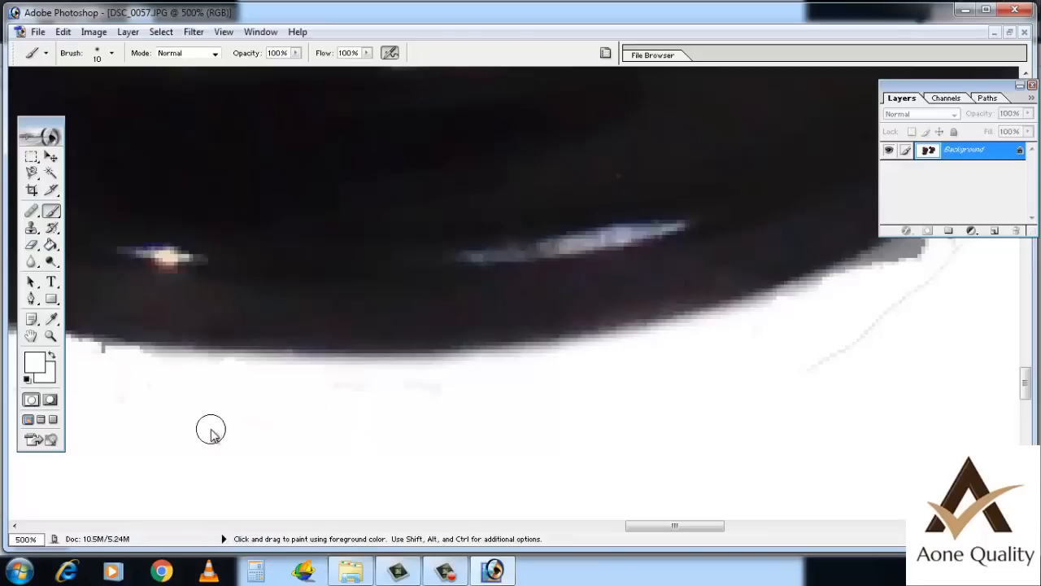
scroll(101, 382, up, 1)
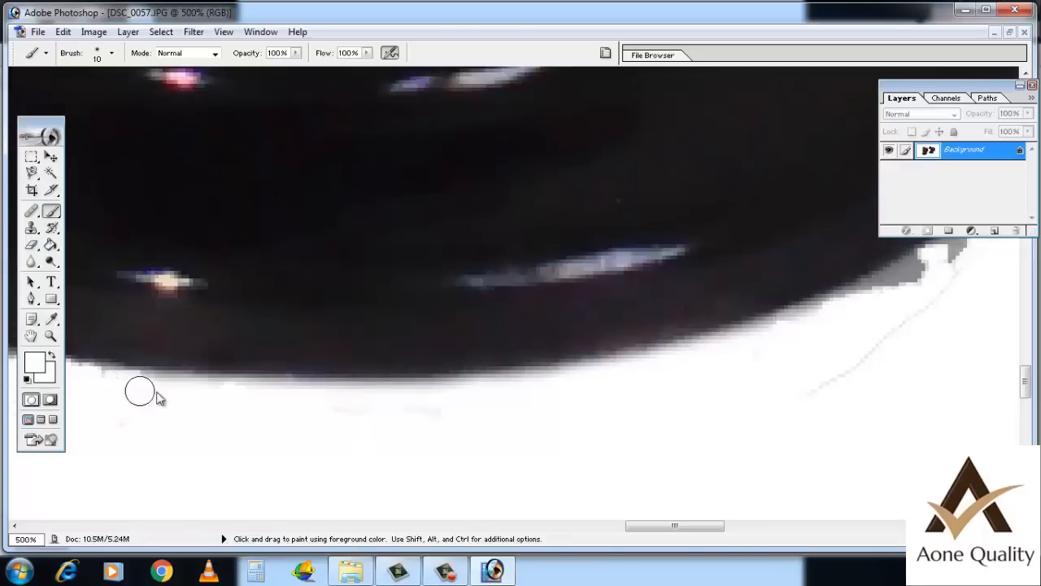
Paint white over the faint outline and the jagged grey fringe along the lower-right curve of the right bracket's base
drag(674, 525, 713, 525)
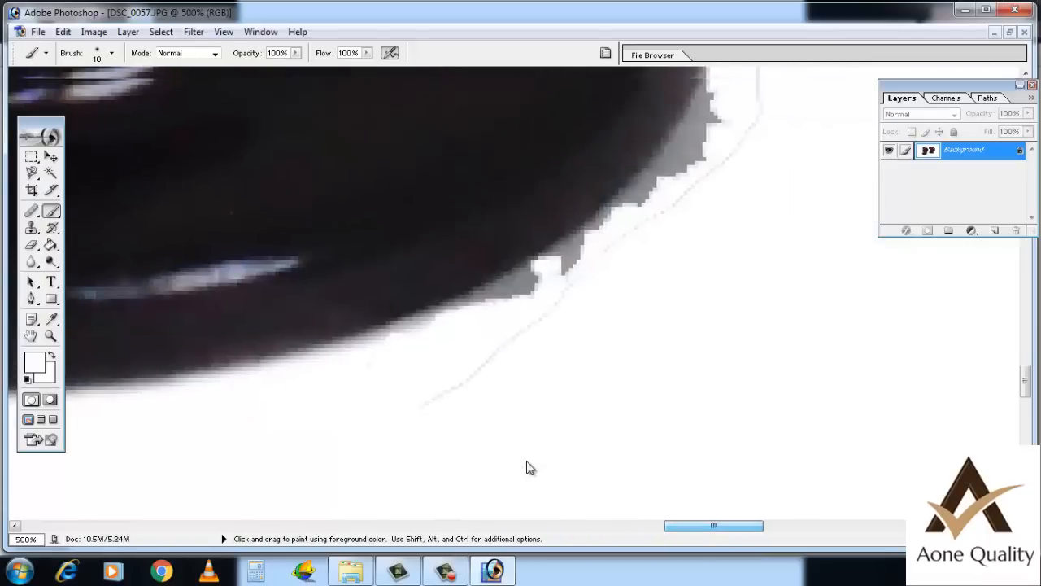
scroll(527, 468, up, 3)
drag(504, 405, 655, 295)
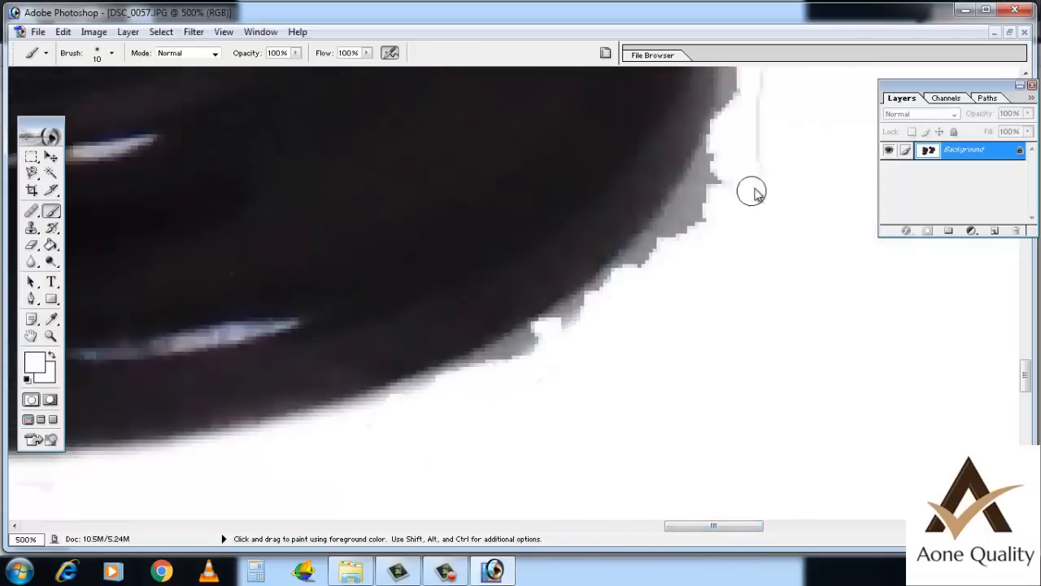
mouse_move(730, 163)
mouse_down()
mouse_move(660, 240)
mouse_move(570, 317)
mouse_move(374, 415)
mouse_up()
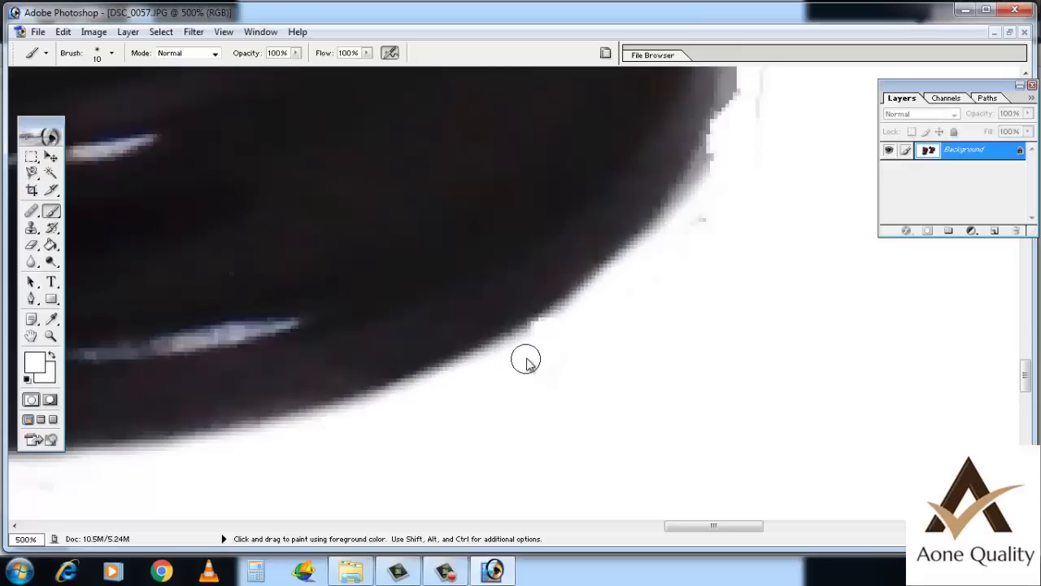
Paint white over the grey fringe and the faint outline along the right-hand side of the right bracket's base
scroll(721, 399, up, 3)
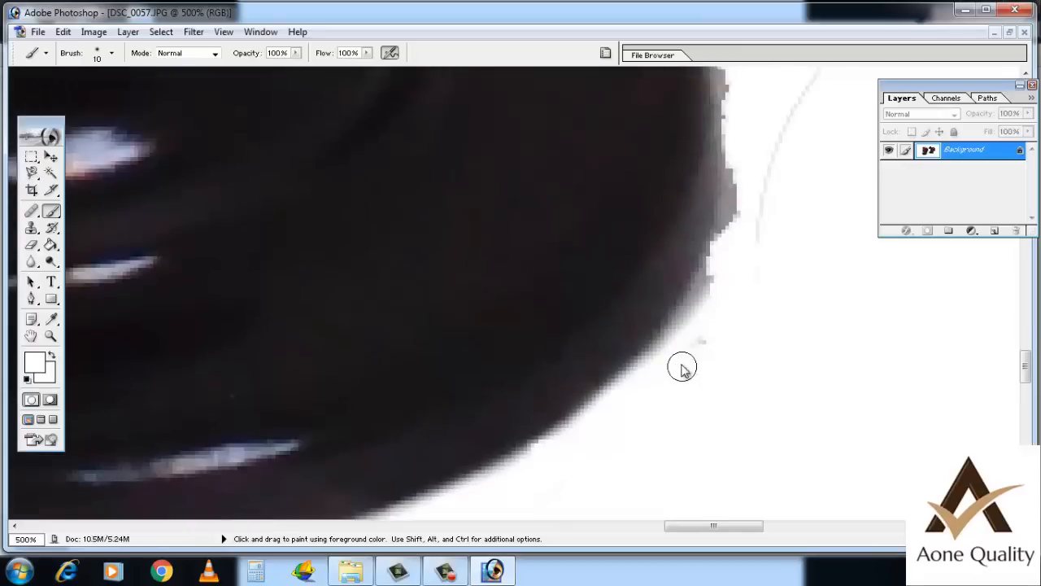
scroll(729, 398, up, 2)
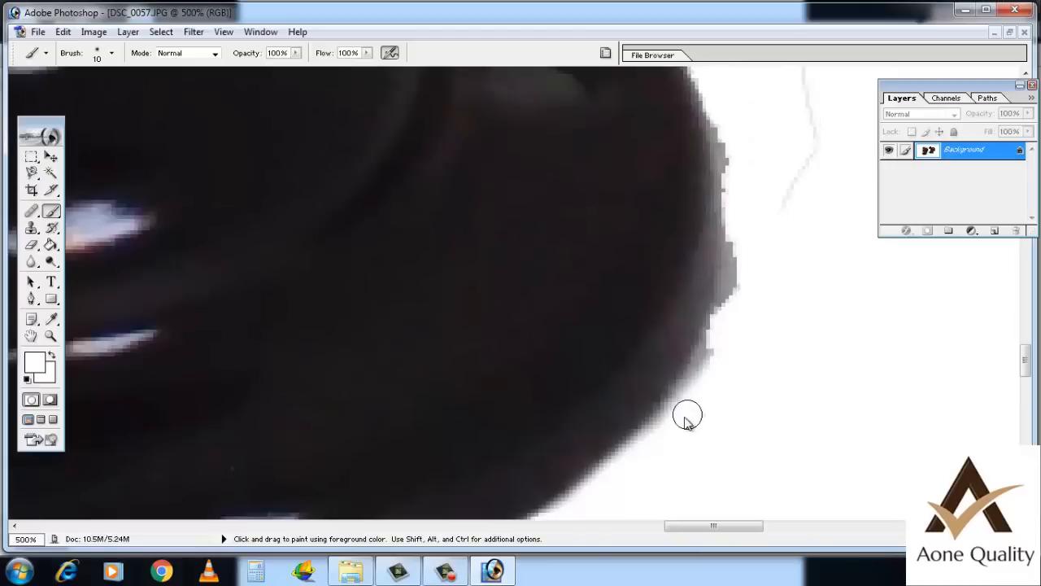
mouse_move(676, 420)
mouse_down()
mouse_move(715, 342)
mouse_move(756, 178)
mouse_up()
scroll(817, 304, up, 3)
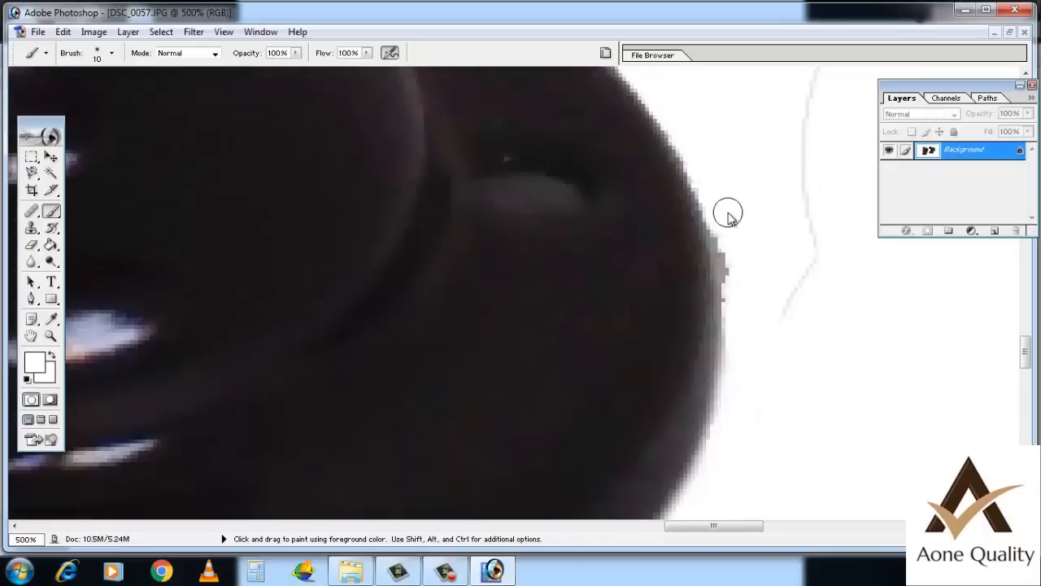
mouse_move(736, 277)
mouse_down()
mouse_move(735, 305)
mouse_move(724, 222)
mouse_up()
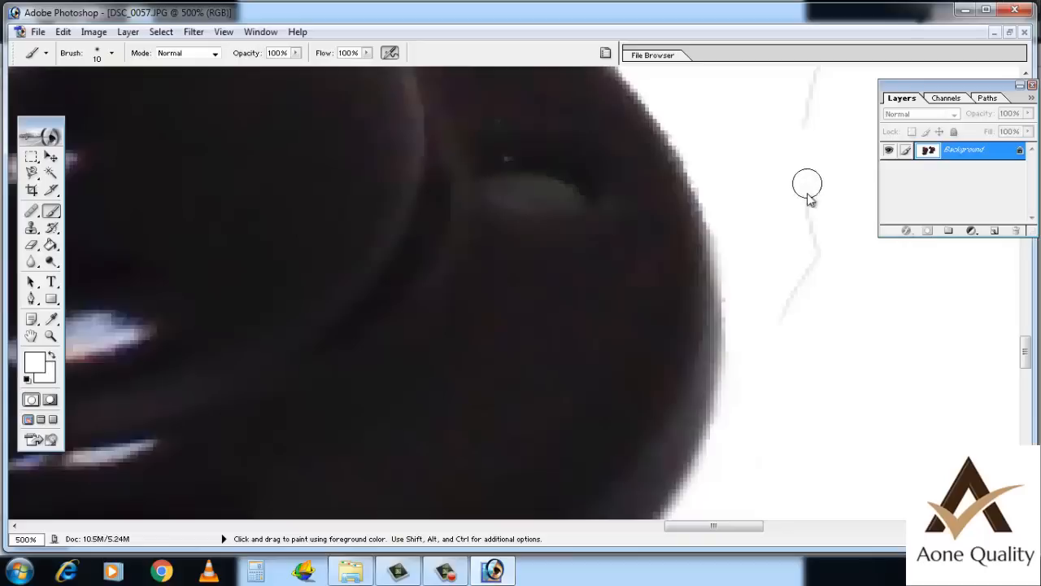
scroll(845, 440, up, 9)
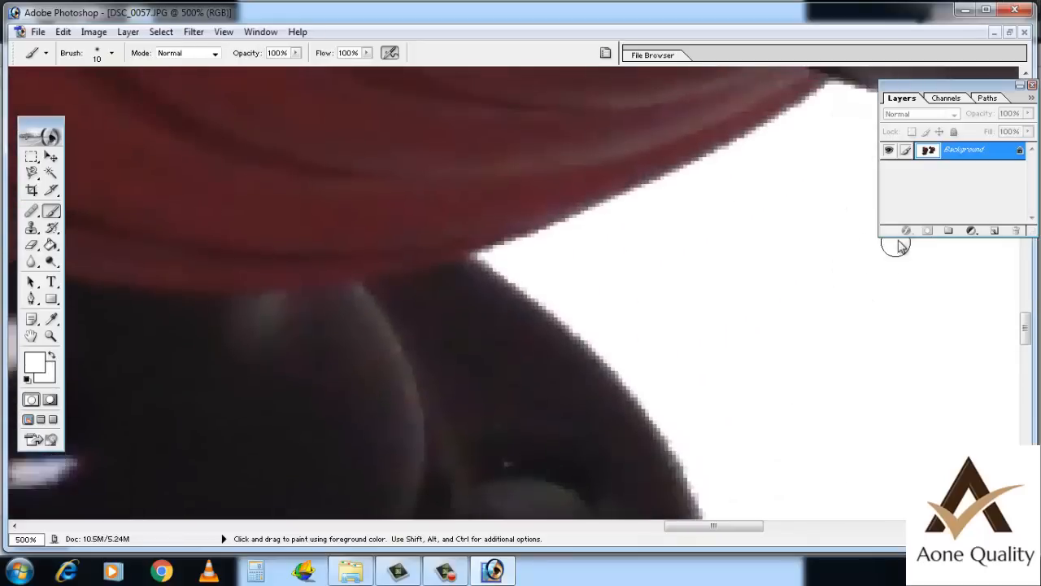
Paint white over the faint outline beneath the right bracket's black knob
drag(732, 532, 777, 528)
scroll(648, 472, up, 3)
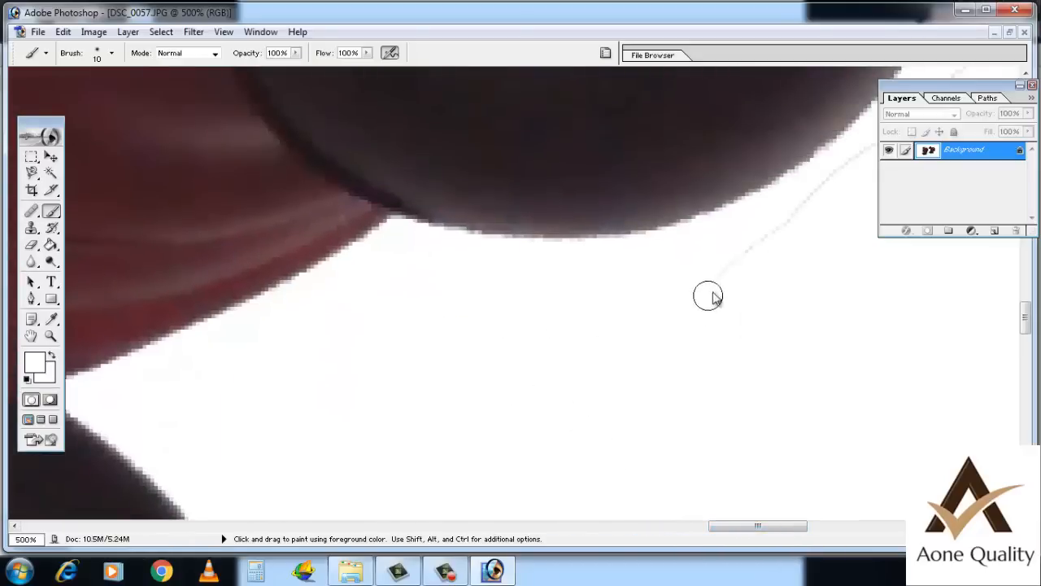
drag(713, 297, 854, 171)
scroll(643, 407, down, 4)
scroll(660, 425, up, 4)
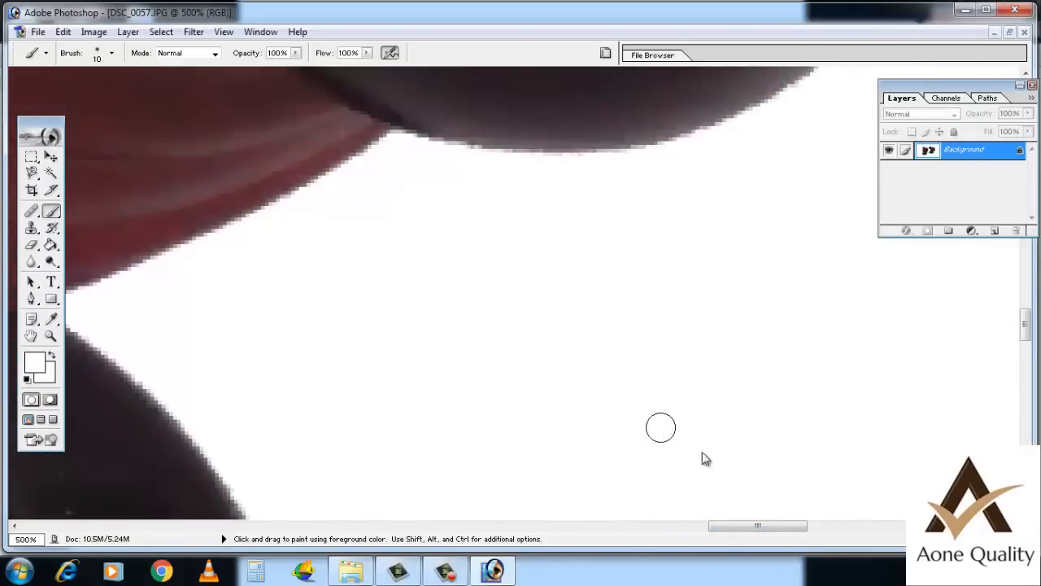
Paint white over the faint outline curving around the right-hand side of the right bracket's black knob
drag(758, 525, 802, 529)
scroll(564, 390, up, 5)
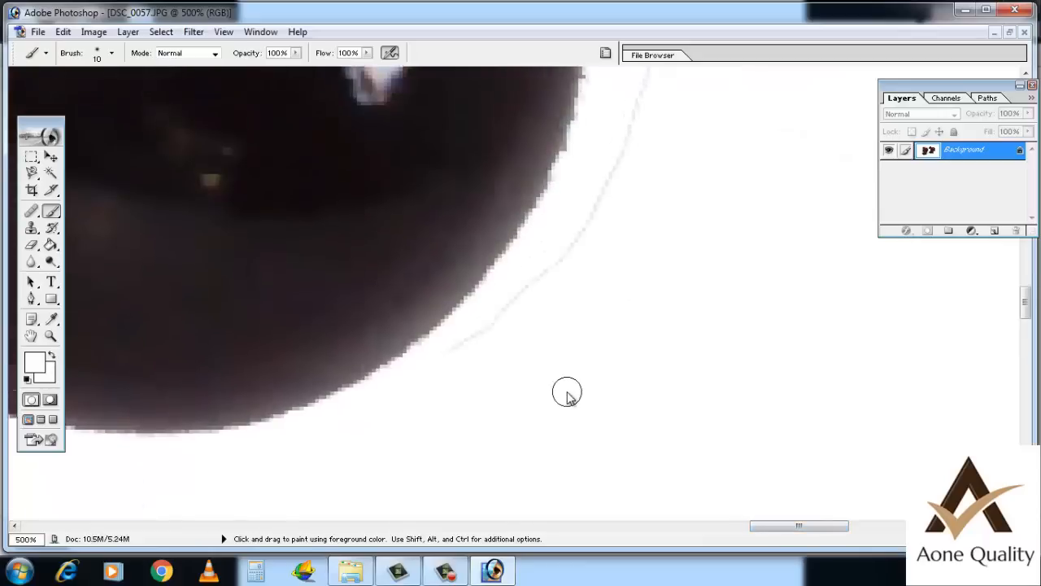
drag(641, 138, 604, 215)
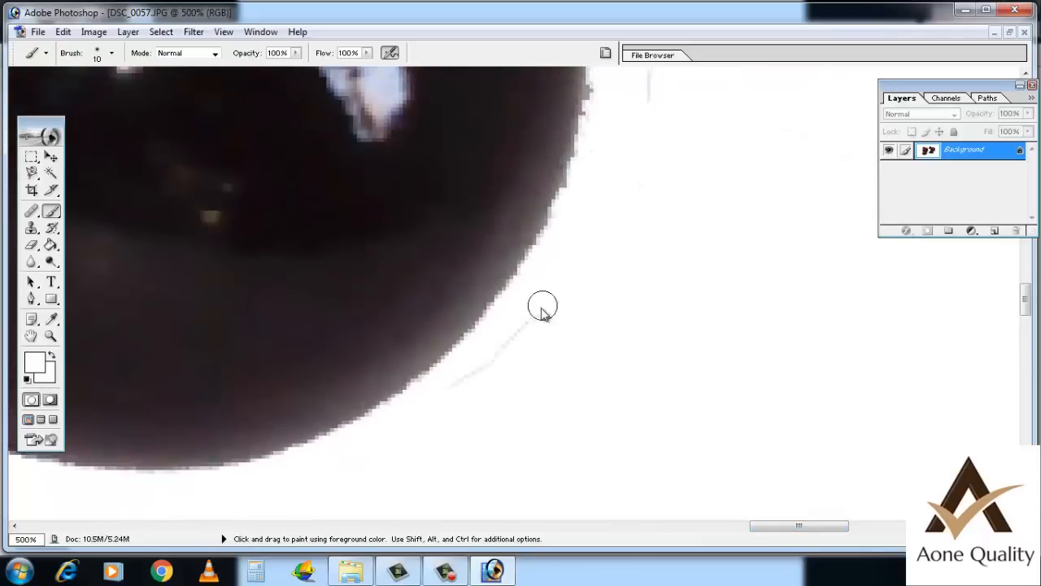
drag(543, 307, 466, 378)
scroll(525, 419, up, 5)
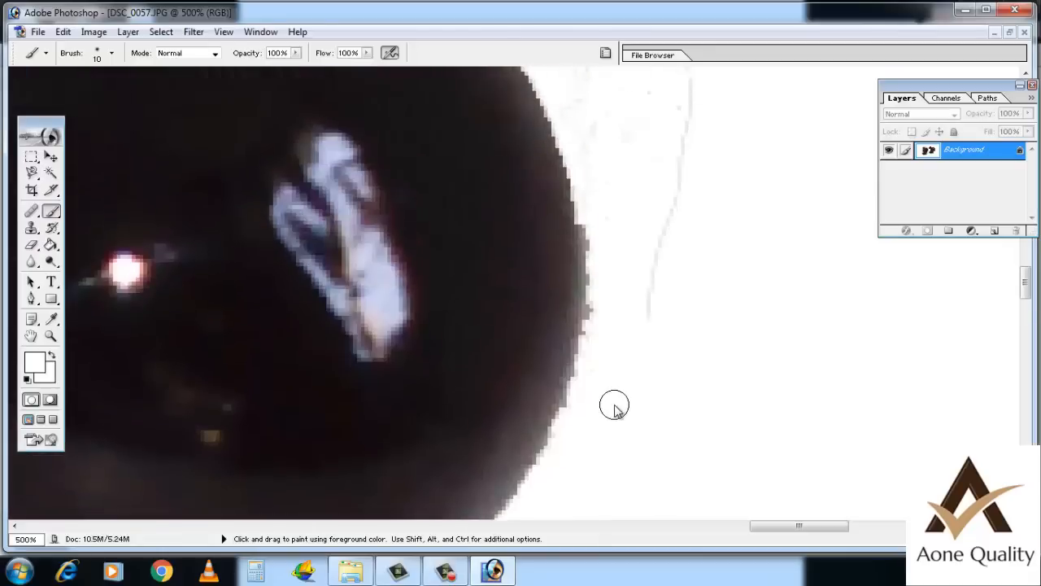
mouse_move(632, 424)
mouse_down()
mouse_move(673, 200)
mouse_move(667, 120)
mouse_up()
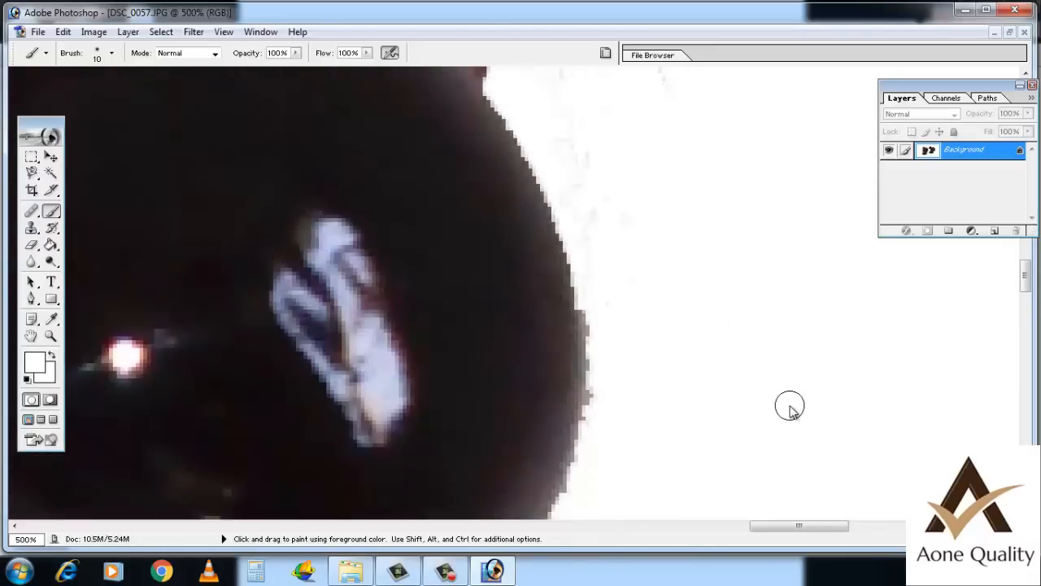
Paint white over the faint outline beside the right-hand edge of the right bracket's red disc
scroll(788, 405, up, 5)
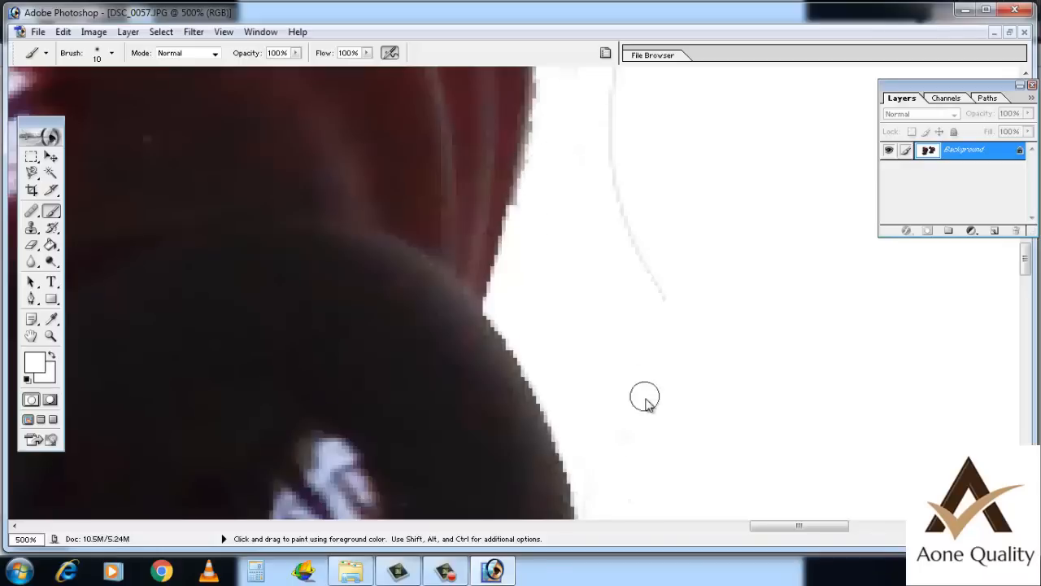
scroll(645, 397, up, 1)
mouse_move(666, 376)
mouse_down()
mouse_move(615, 272)
mouse_move(618, 141)
mouse_up()
scroll(593, 327, up, 2)
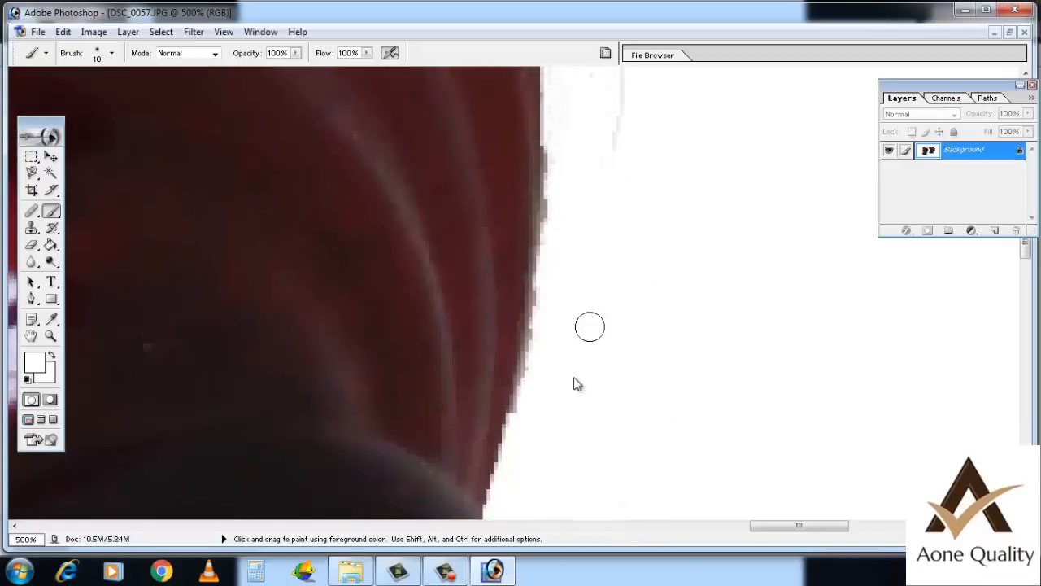
scroll(574, 391, up, 3)
mouse_move(562, 165)
mouse_down()
mouse_move(588, 336)
mouse_move(601, 162)
mouse_move(620, 196)
mouse_move(620, 348)
mouse_move(599, 351)
mouse_move(556, 179)
mouse_move(577, 363)
mouse_move(607, 373)
mouse_up()
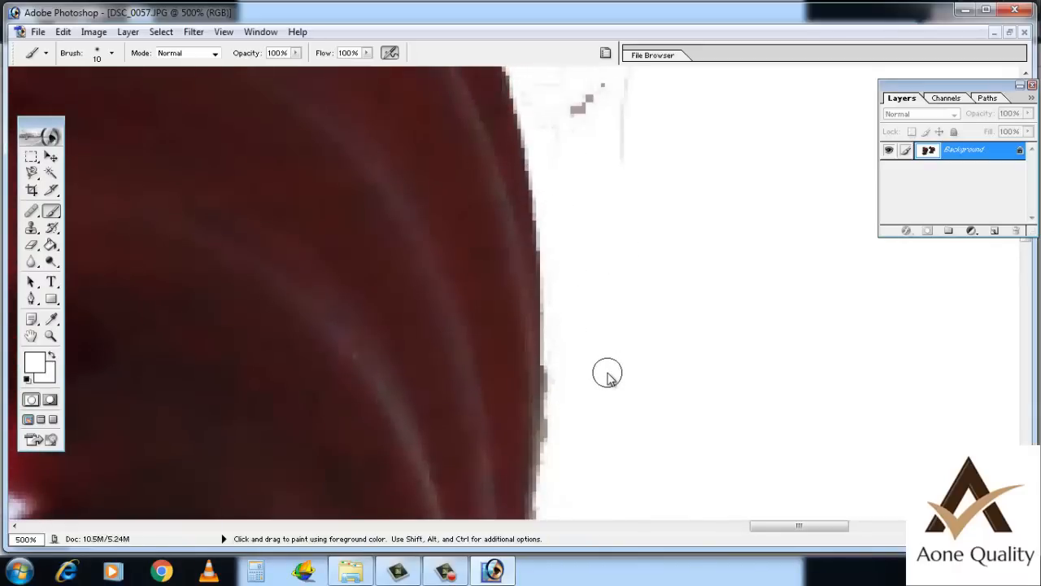
Review the whole image at reduced zoom, checking the right bracket's edges and any background remnants around both brackets
key(ctrl+minus)
key(ctrl+minus)
key(ctrl+minus)
key(ctrl+minus)
key(ctrl+minus)
key(ctrl+minus)
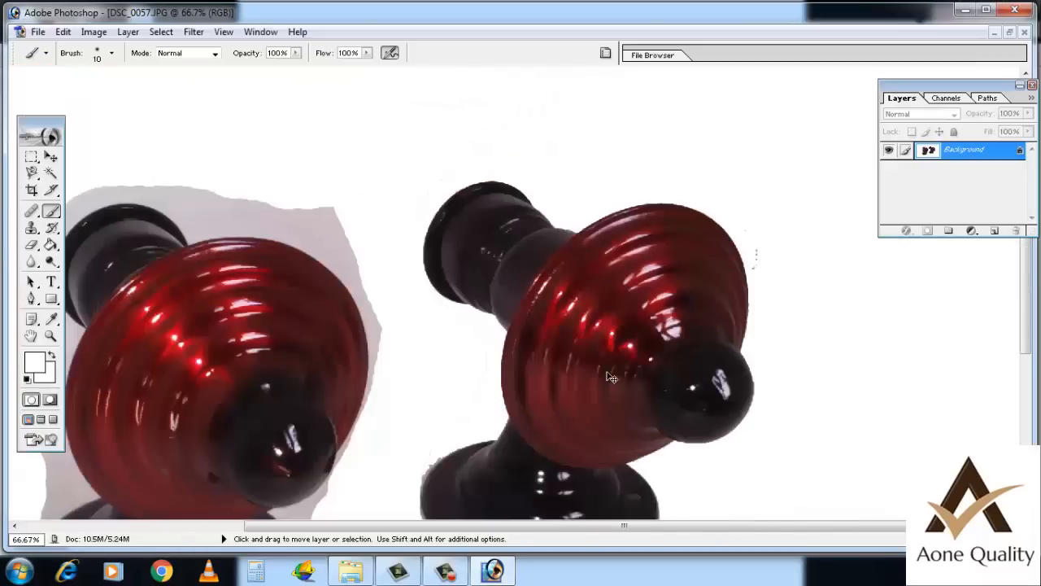
scroll(638, 379, down, 2)
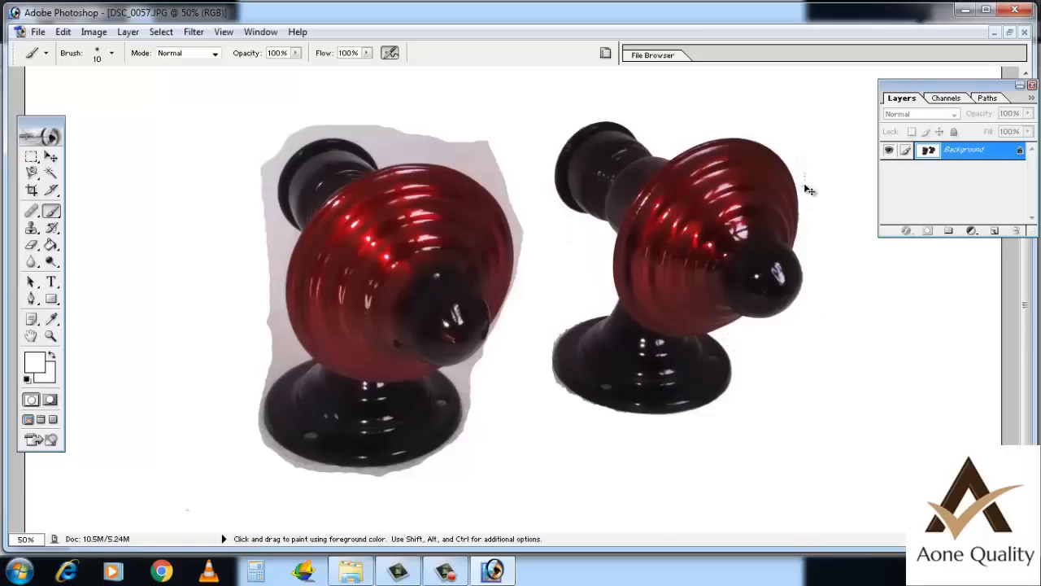
scroll(805, 203, up, 2)
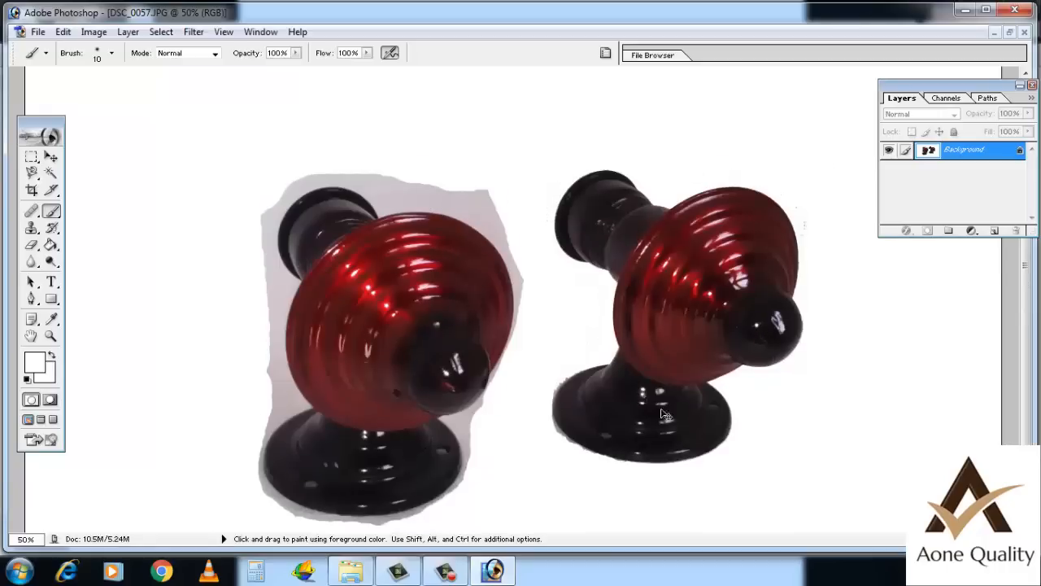
key(ctrl+minus)
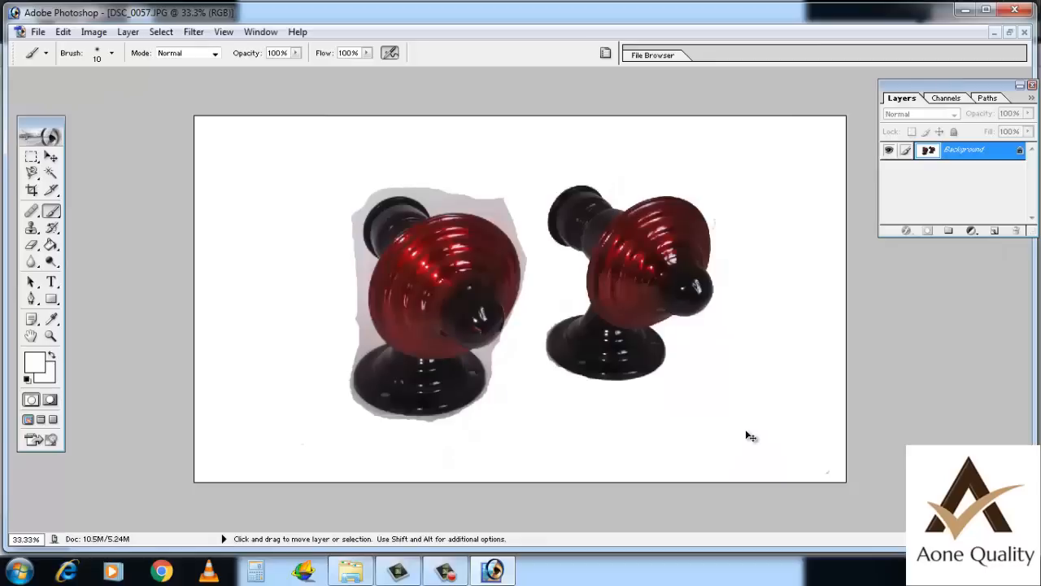
key(ctrl+plus)
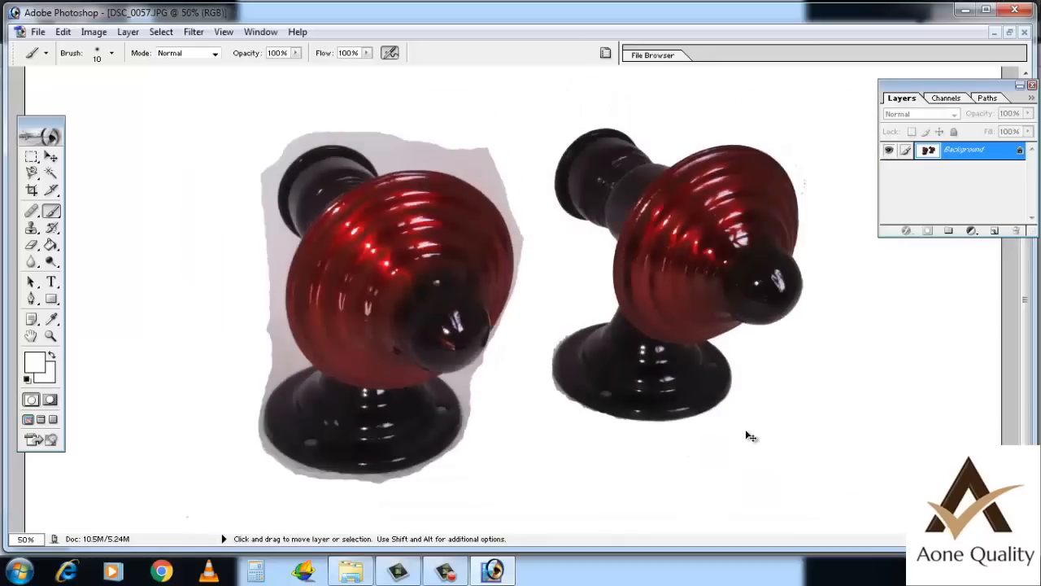
key(ctrl+minus)
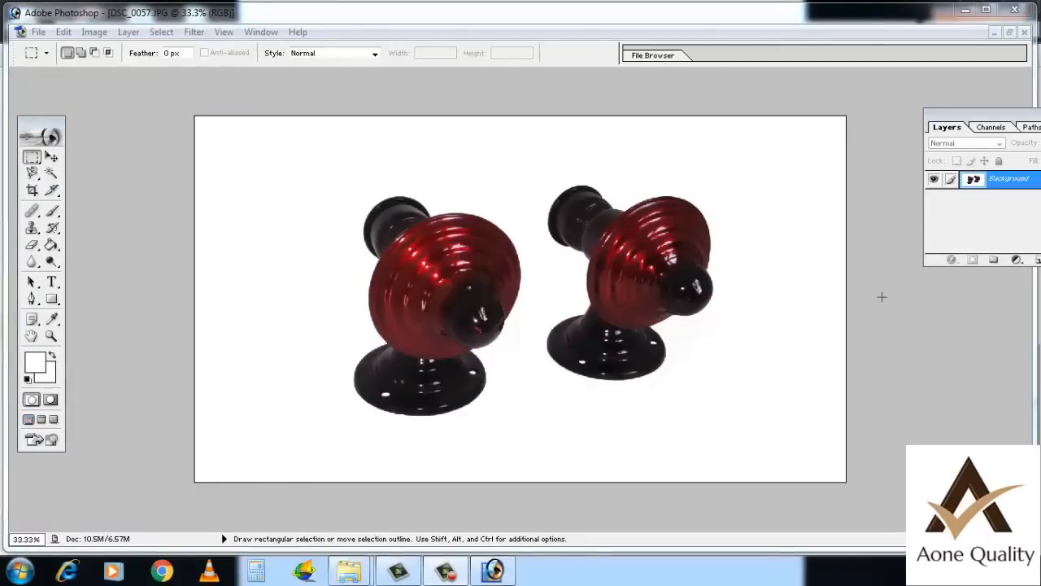
Inspect the cut-out edges and base holes of both brackets against white at up to 66.7% zoom
key(ctrl+m)
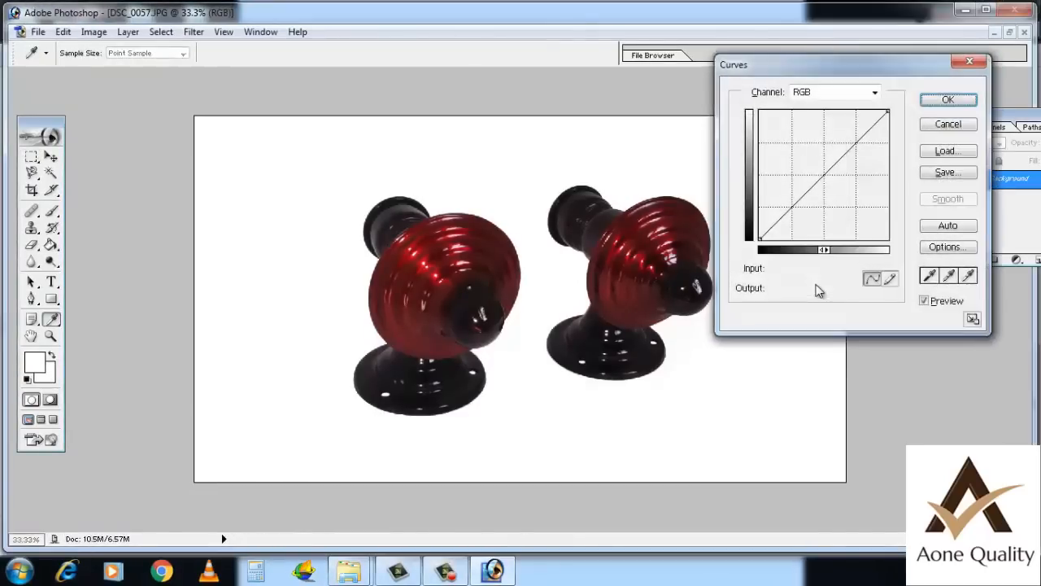
click(968, 128)
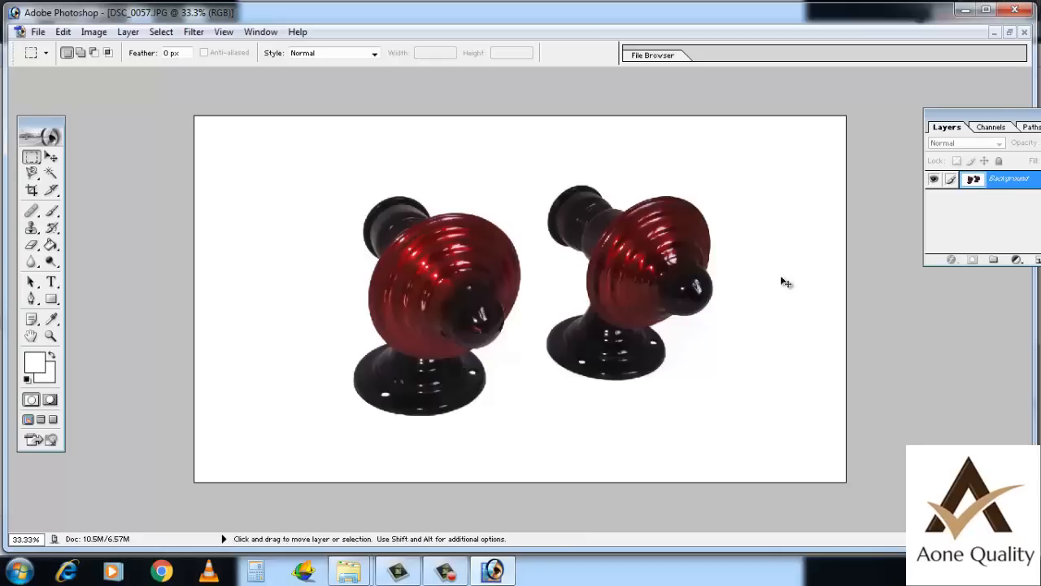
key(ctrl+plus)
key(ctrl+plus)
key(ctrl+minus)
key(ctrl+minus)
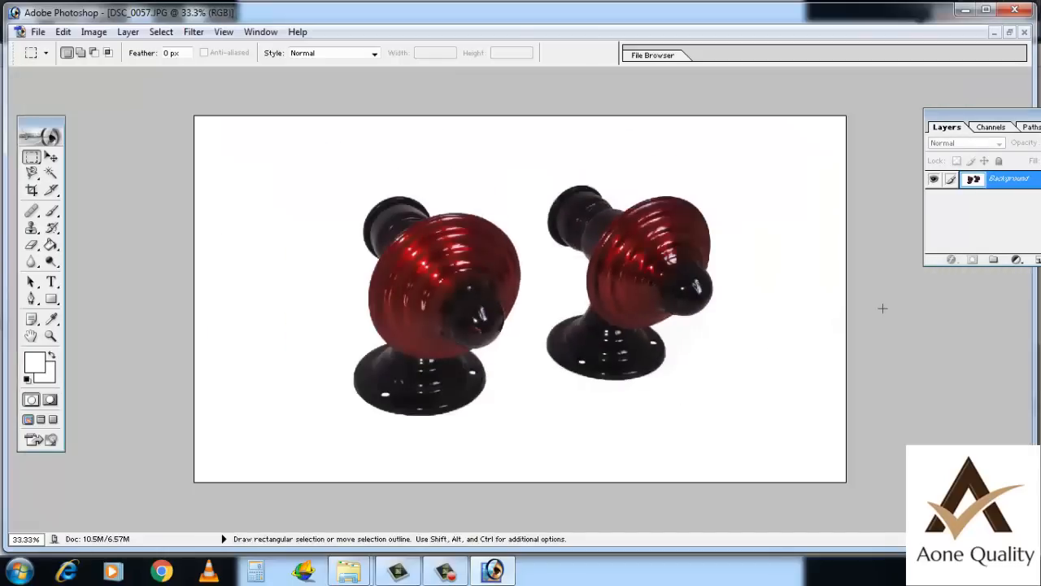
key(ctrl+plus)
key(ctrl+plus)
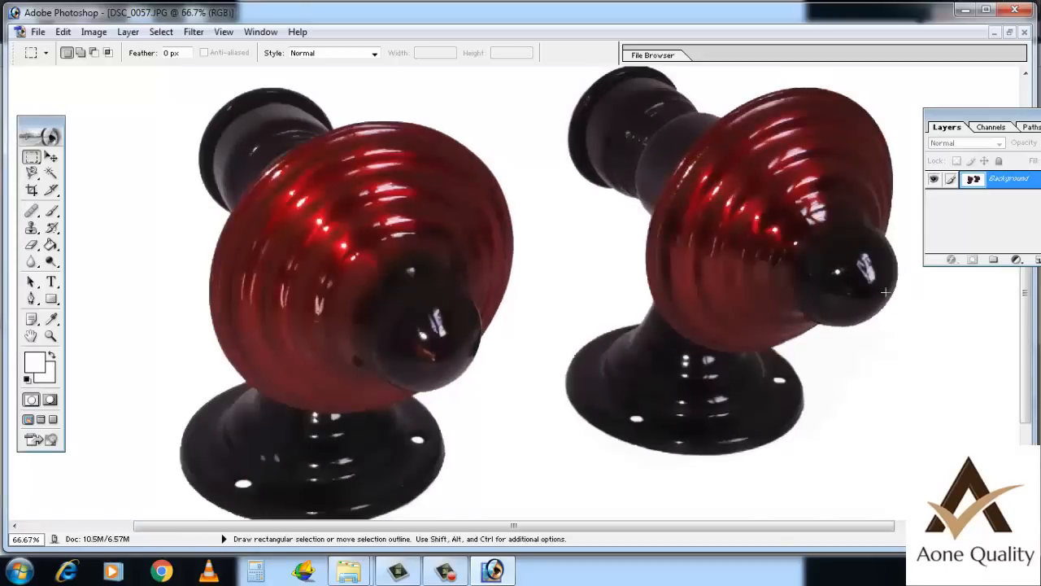
scroll(874, 375, up, 2)
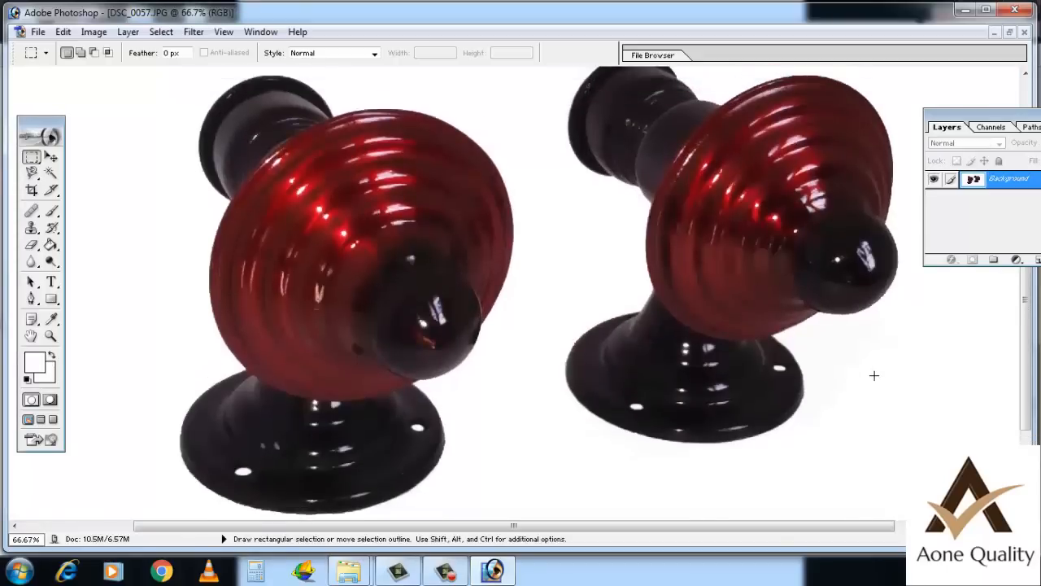
scroll(874, 375, down, 2)
key(ctrl+minus)
key(ctrl+minus)
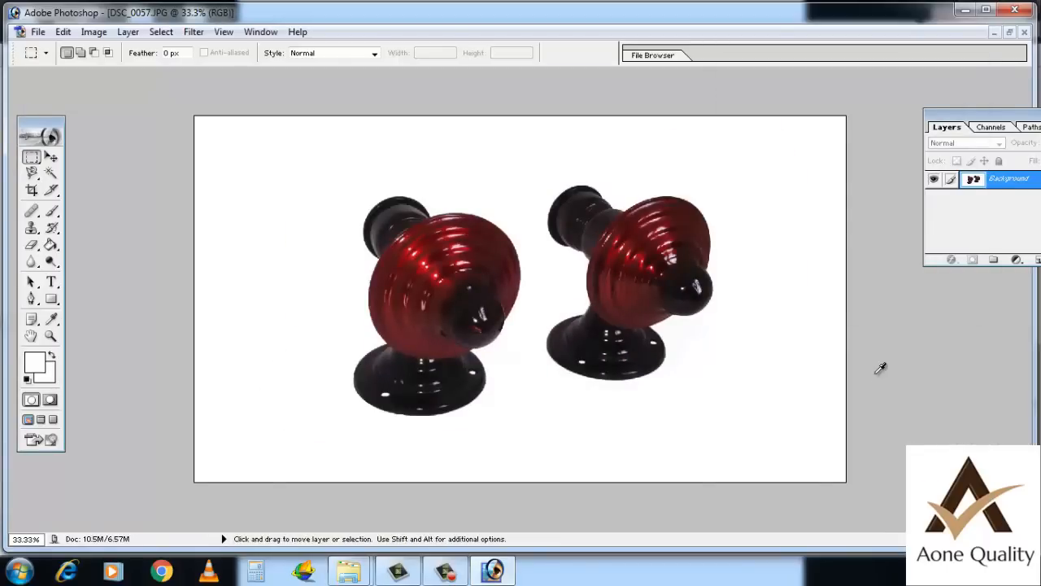
Try lightening the image's midtones with an RGB Curves point at input 106, output 119, without applying the adjustment
key(ctrl+m)
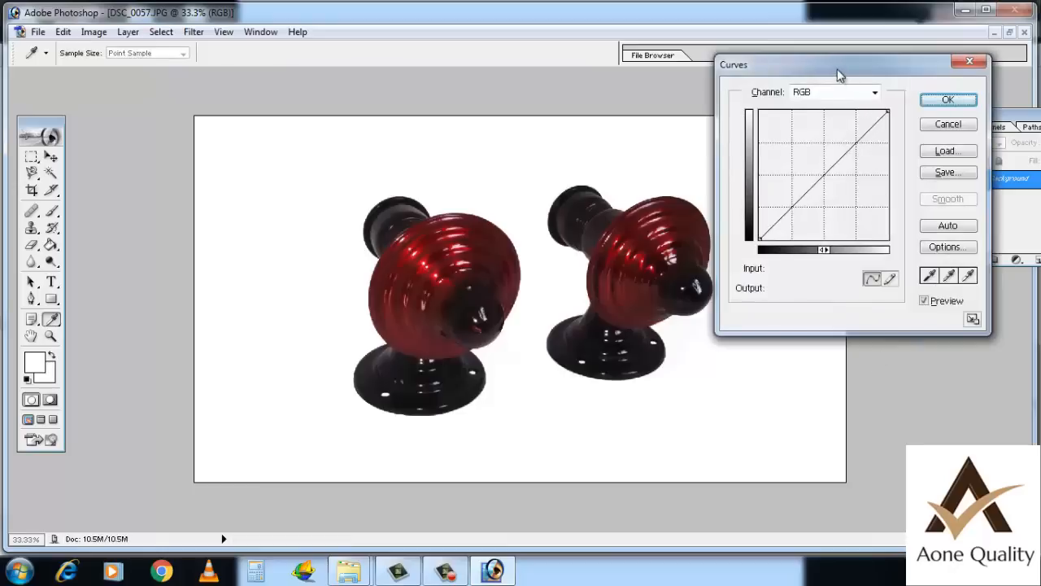
drag(843, 73, 909, 81)
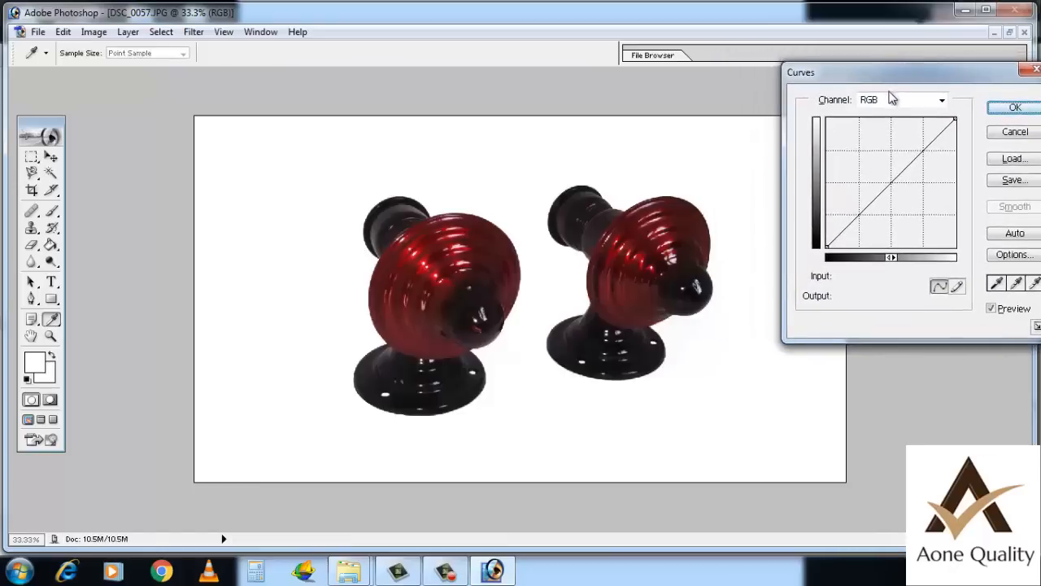
mouse_move(886, 186)
mouse_down()
mouse_move(869, 174)
mouse_move(899, 209)
mouse_move(871, 176)
mouse_move(890, 191)
mouse_move(880, 187)
mouse_up()
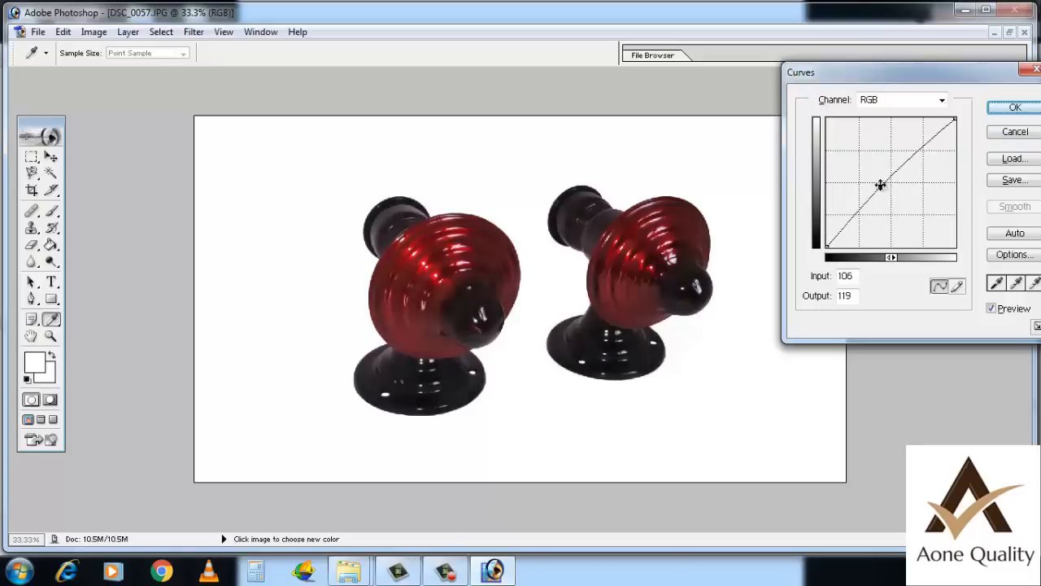
drag(911, 70, 856, 67)
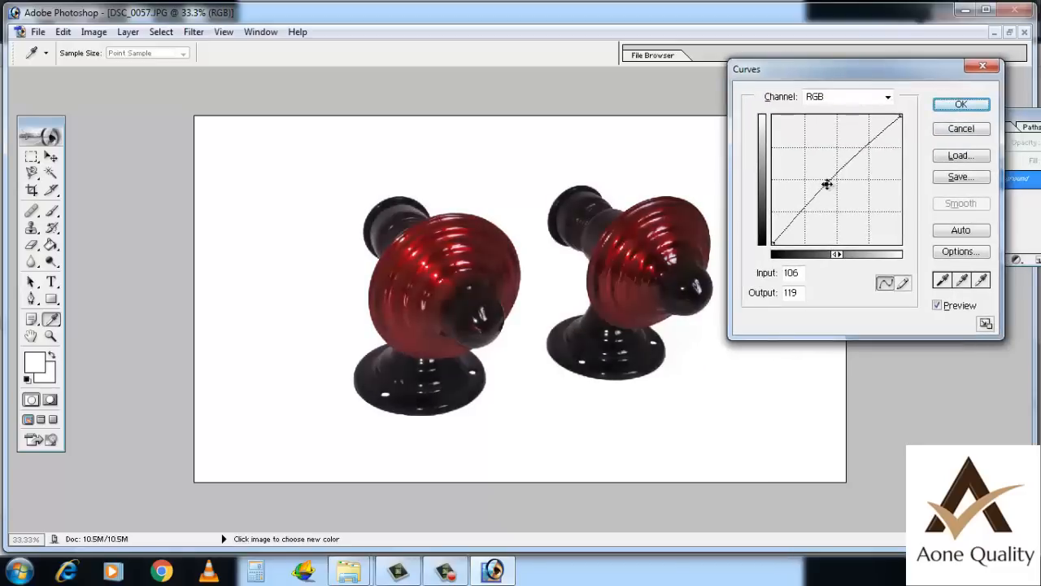
mouse_move(827, 181)
mouse_down()
mouse_move(823, 190)
mouse_move(818, 174)
mouse_move(827, 183)
mouse_up()
click(960, 128)
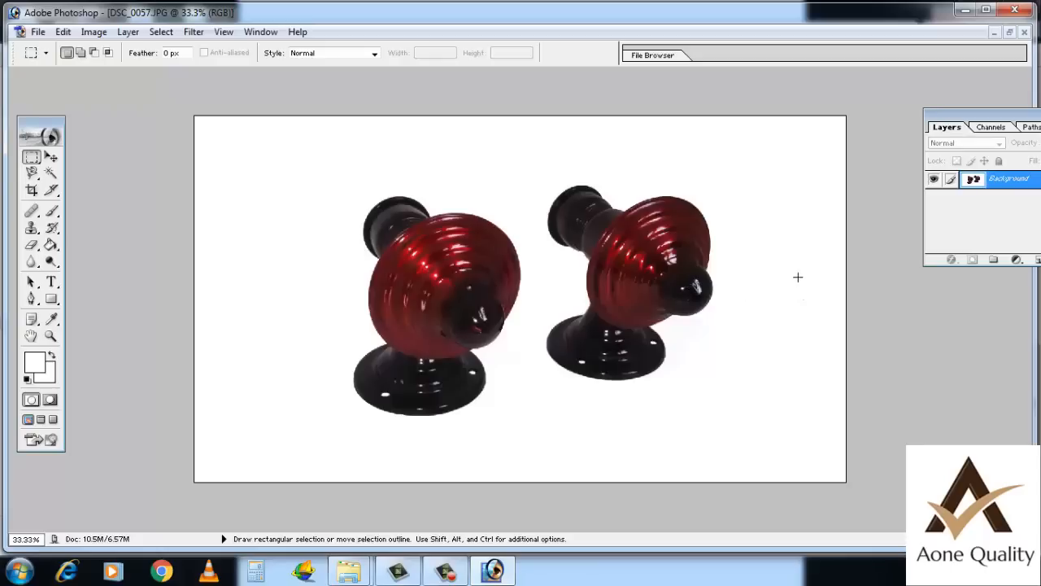
key(ctrl+plus)
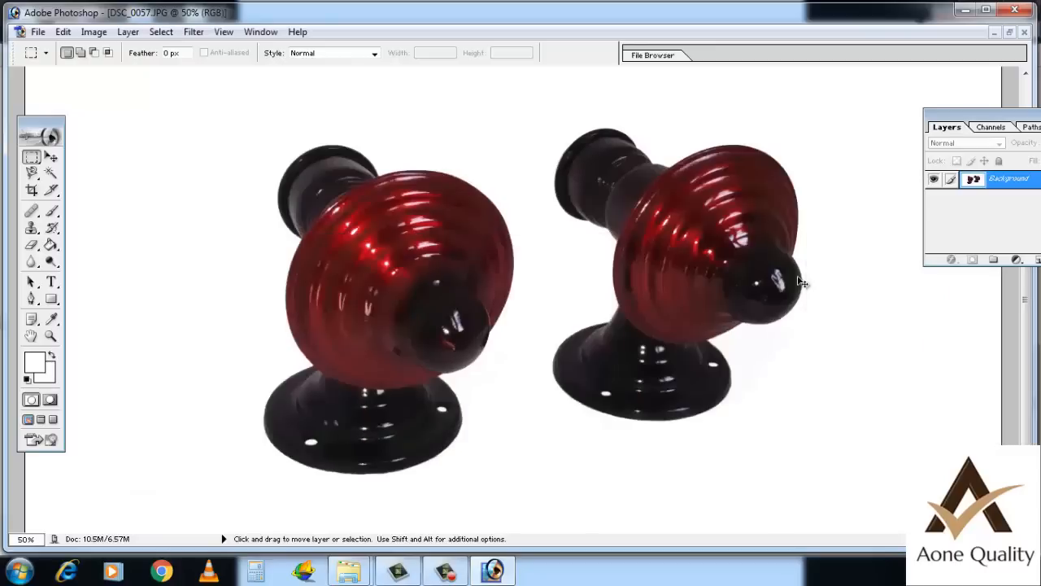
Try cloning dark texture over the large white highlight on the left bracket's knob with a size 40 Clone Stamp brush
key(ctrl+plus)
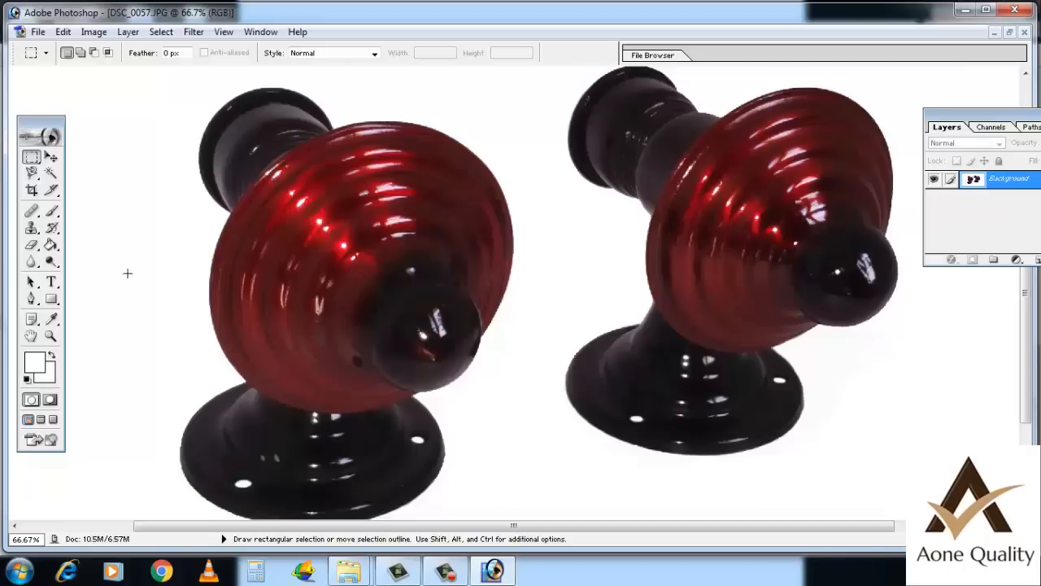
click(32, 229)
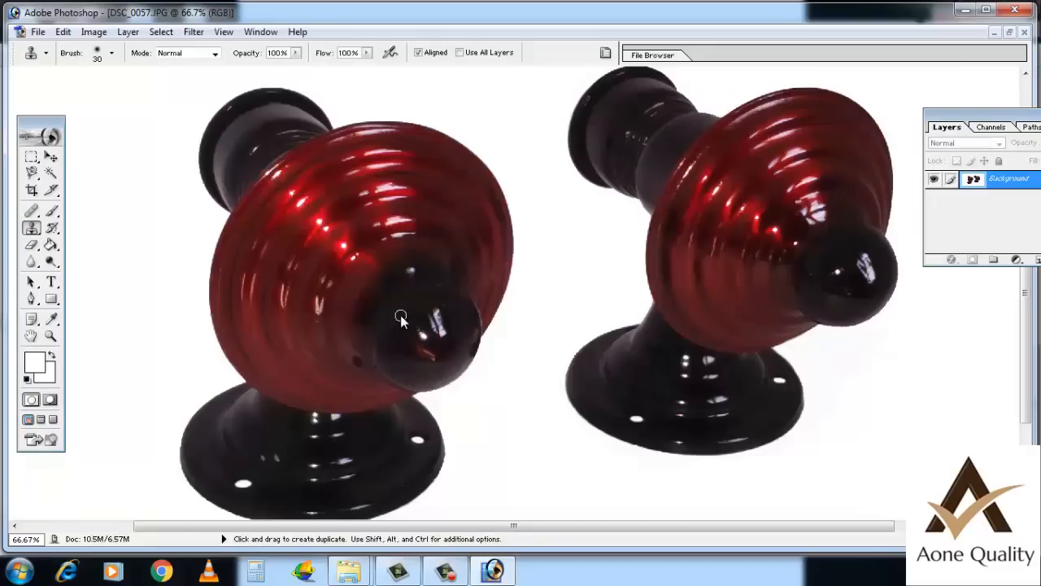
key(ctrl+plus)
key(ctrl+plus)
key(ctrl+plus)
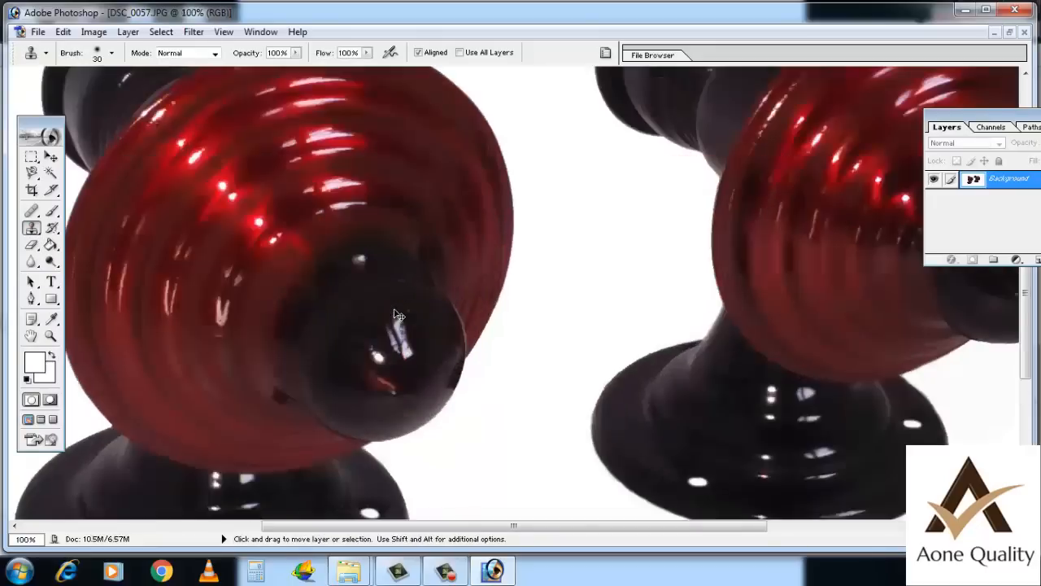
key(ctrl+minus)
key(ctrl+minus)
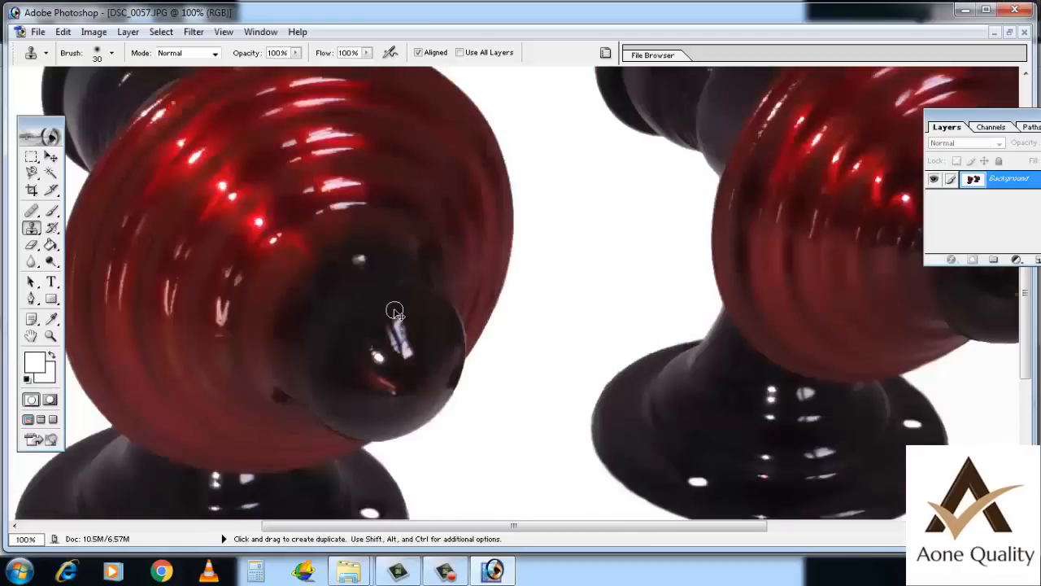
scroll(395, 312, down, 1)
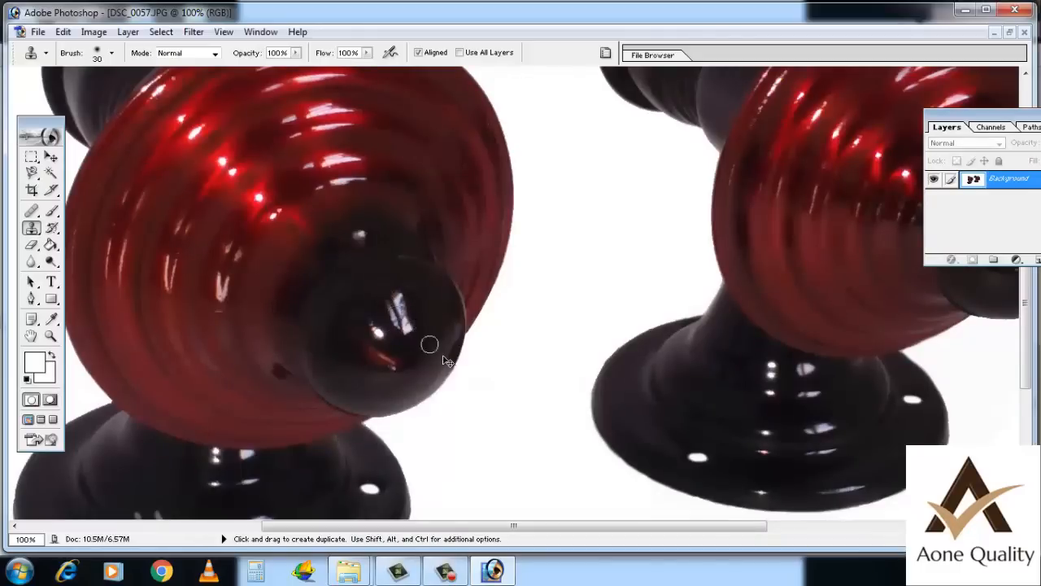
key(bracketright)
key(alt)
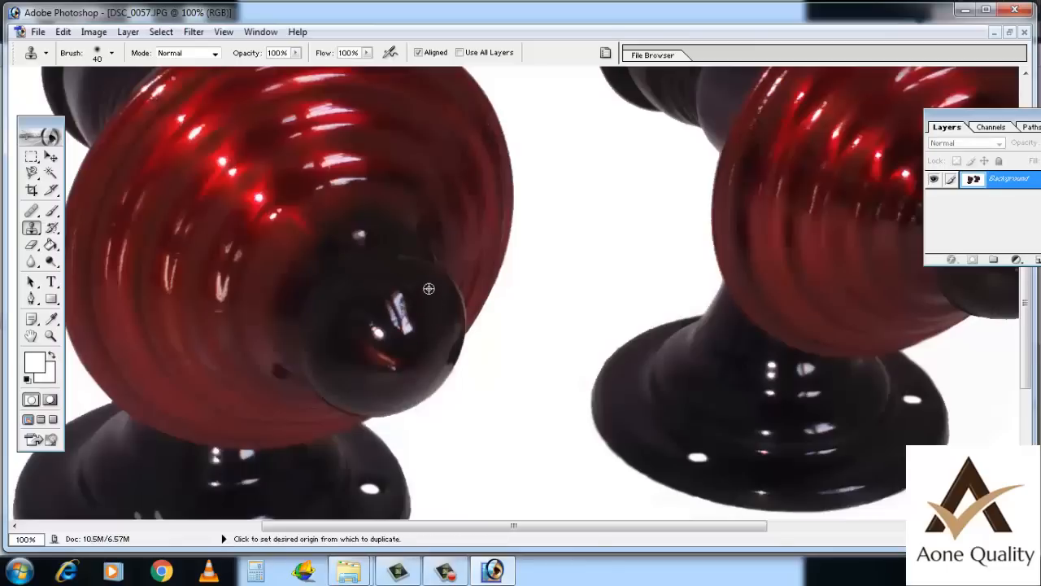
alt+click(429, 288)
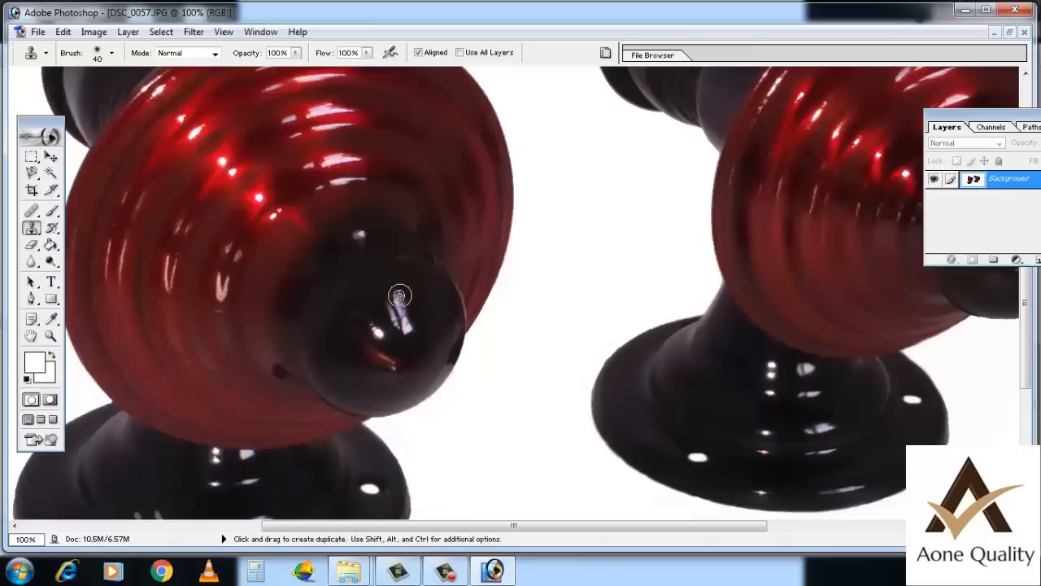
mouse_move(398, 299)
mouse_down()
mouse_move(406, 330)
mouse_move(391, 297)
mouse_move(408, 295)
mouse_up()
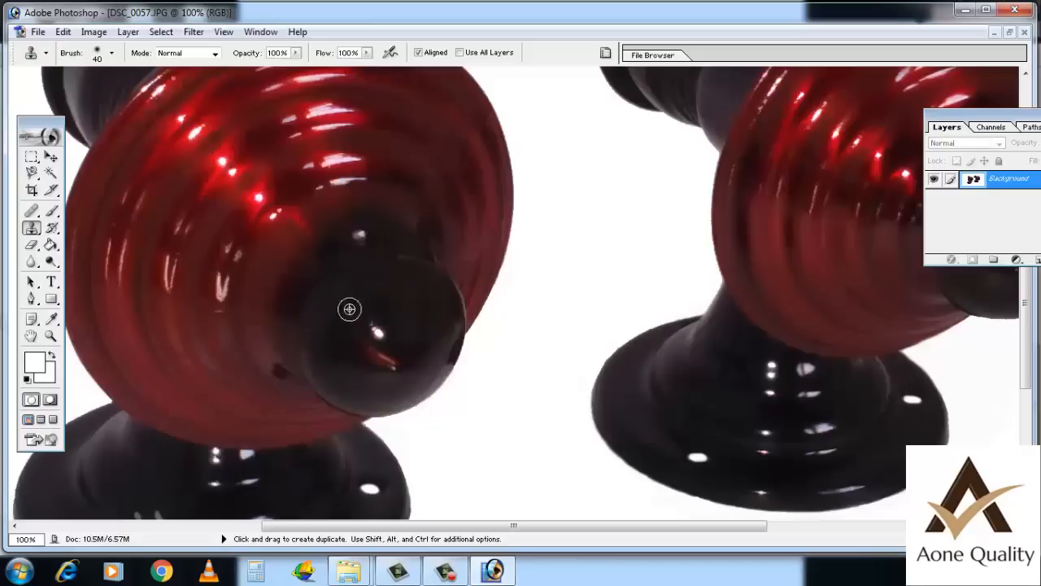
Try to clone out the small bright spot and the red reflection on the lower part of the left bracket's knob
alt+click(349, 370)
drag(360, 346, 395, 363)
key(ctrl)
key(ctrl+z)
alt+click(406, 329)
mouse_move(394, 363)
mouse_down()
mouse_move(365, 339)
mouse_move(368, 324)
mouse_move(402, 337)
mouse_move(361, 328)
mouse_move(351, 342)
mouse_move(362, 354)
mouse_up()
alt+click(355, 315)
alt+click(342, 338)
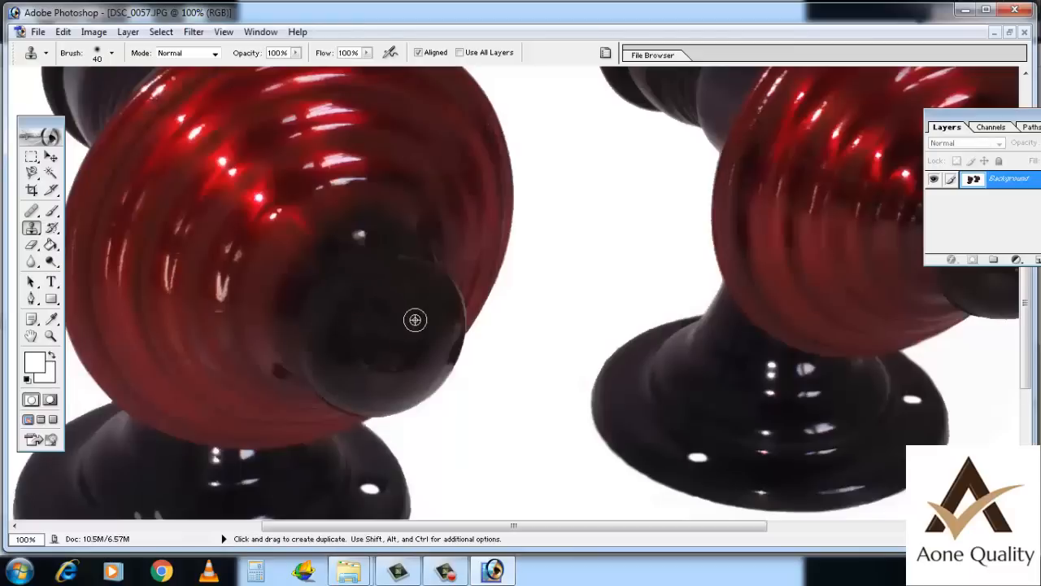
Review the retouched left knob at reduced zoom and undo the Clone Stamp strokes made on it
key(ctrl+minus)
key(ctrl+minus)
key(ctrl+minus)
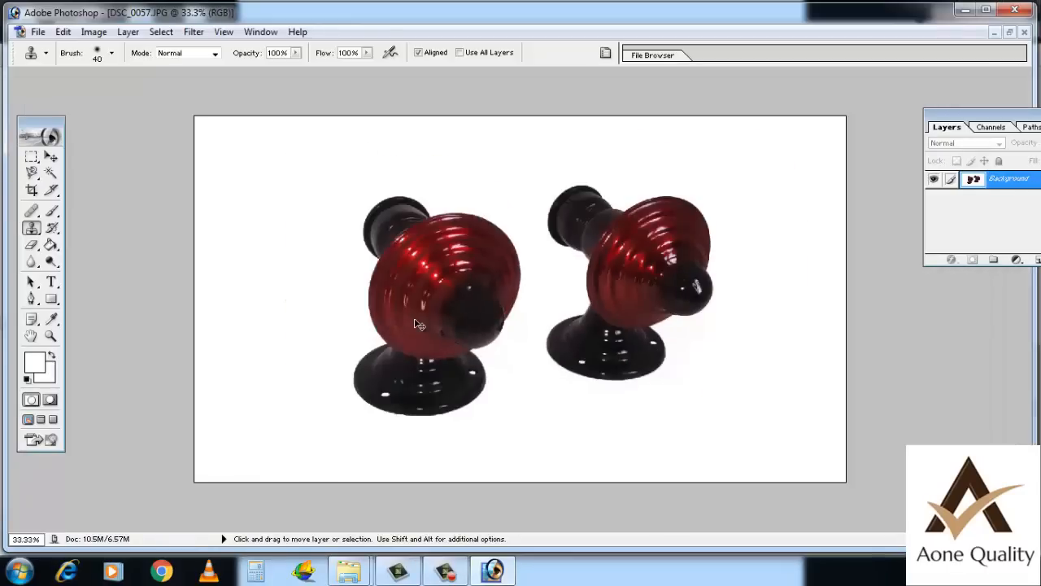
key(ctrl+plus)
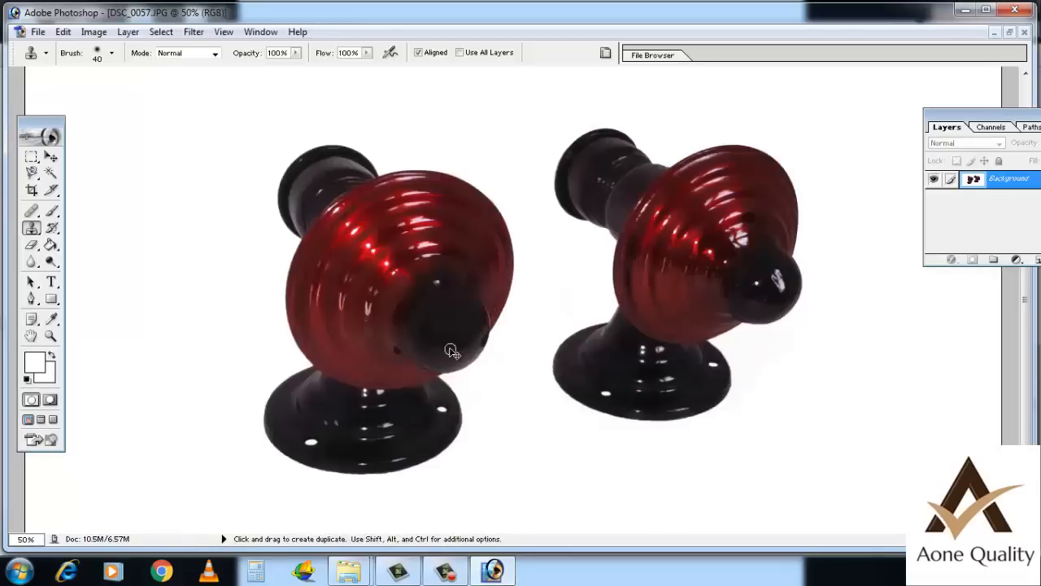
key(ctrl+alt+z)
key(ctrl+alt+z)
key(ctrl+alt+z)
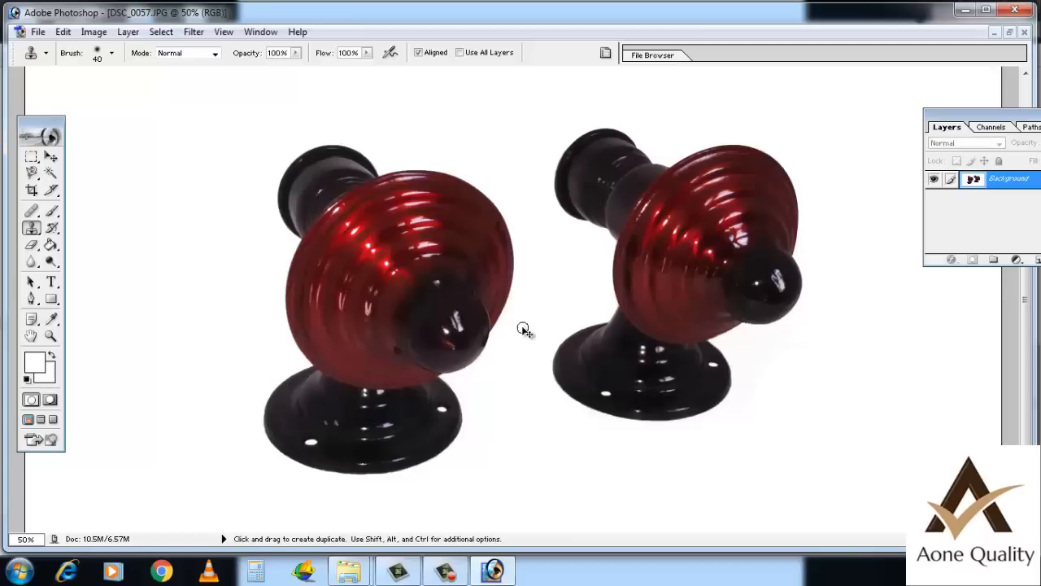
Erase the entire left bracket to white with a size 200 Eraser brush
key(ctrl+minus)
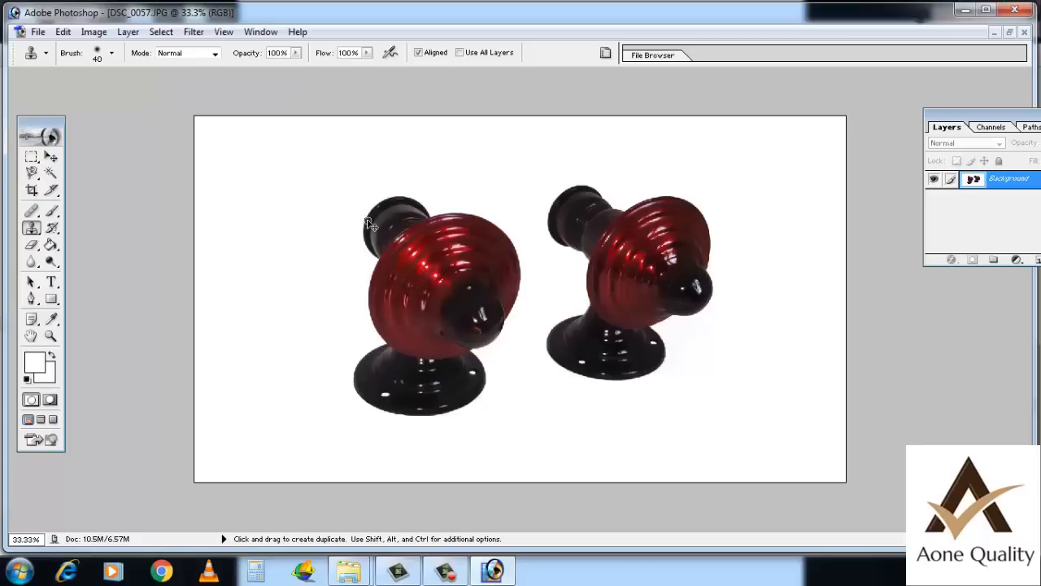
click(30, 244)
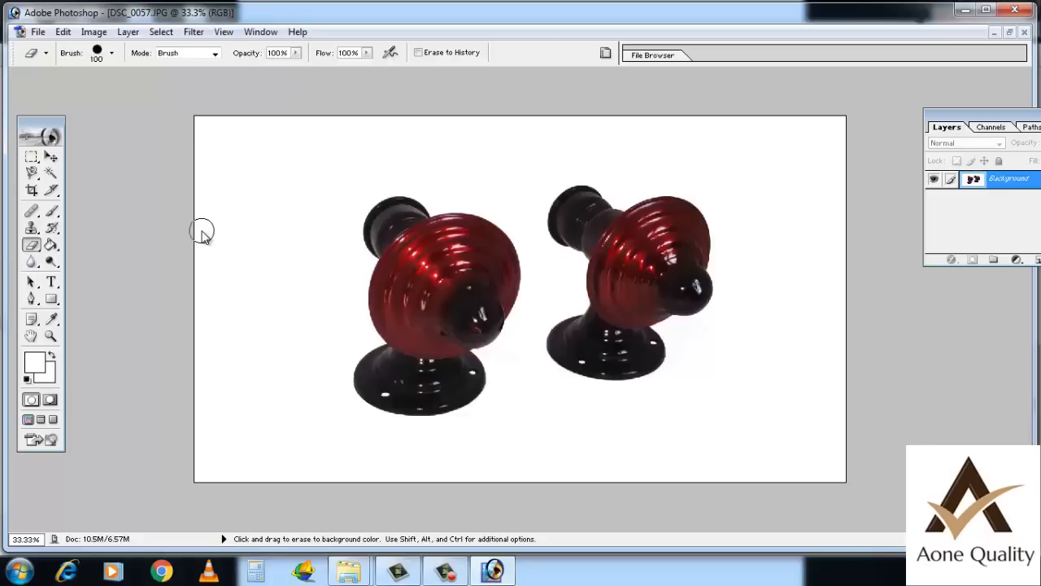
key(bracketright)
key(bracketright)
key(bracketright)
key(bracketright)
key(bracketright)
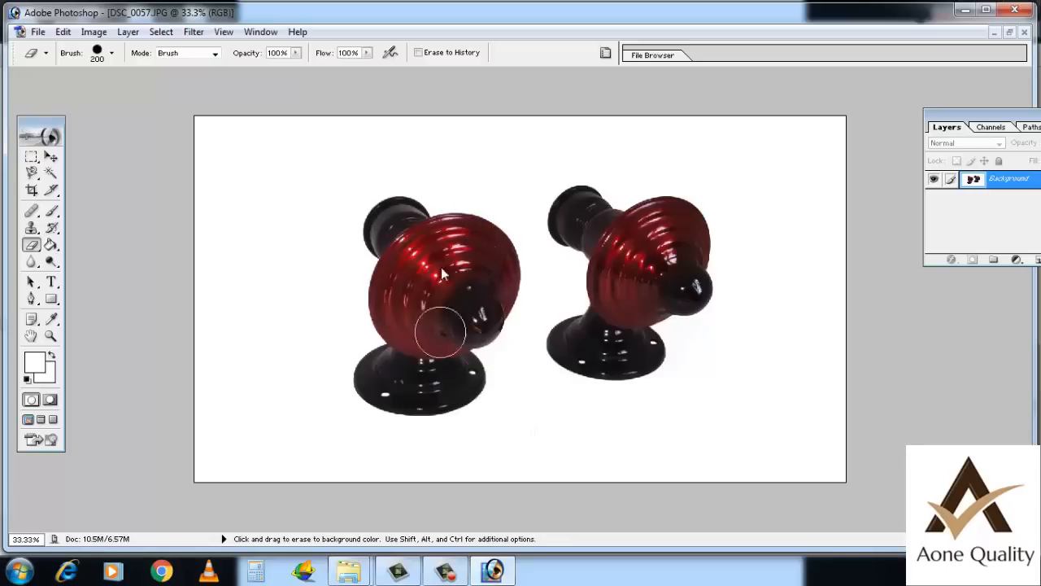
mouse_move(353, 205)
mouse_down()
mouse_move(379, 393)
mouse_move(383, 222)
mouse_move(401, 332)
mouse_move(433, 341)
mouse_move(431, 206)
mouse_move(479, 383)
mouse_move(479, 203)
mouse_move(491, 336)
mouse_move(509, 225)
mouse_up()
mouse_move(501, 317)
mouse_down()
mouse_move(477, 376)
mouse_move(457, 420)
mouse_up()
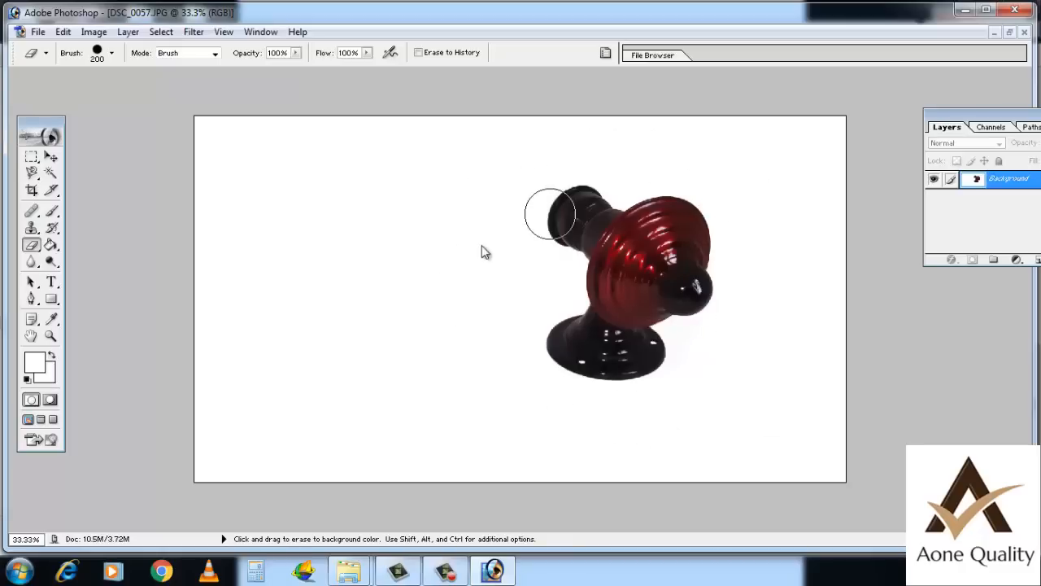
key(ctrl)
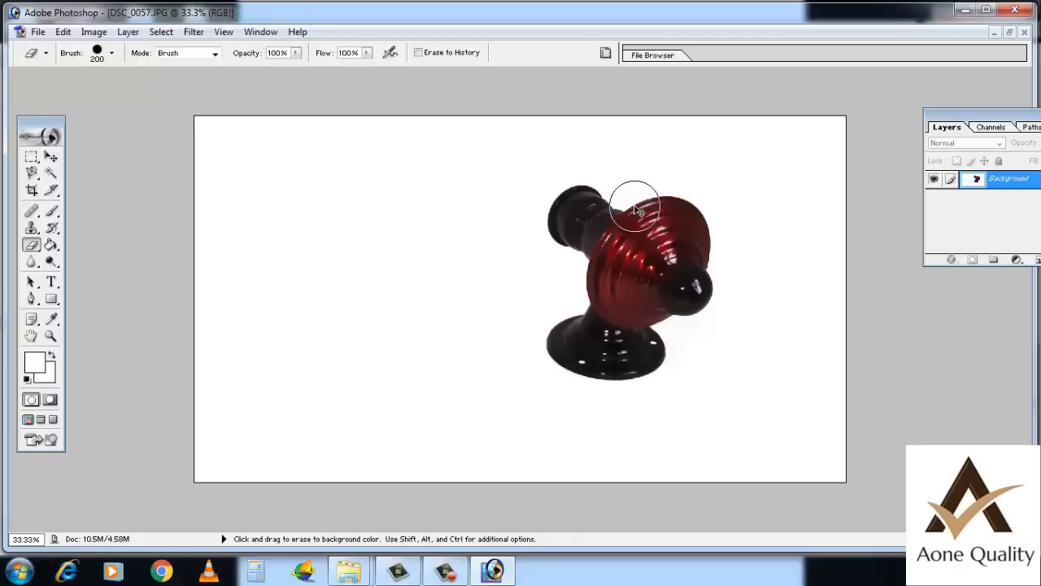
Select the right bracket with a rectangular marquee, place a copy in the erased bracket's spot slightly lower, and deselect
click(32, 157)
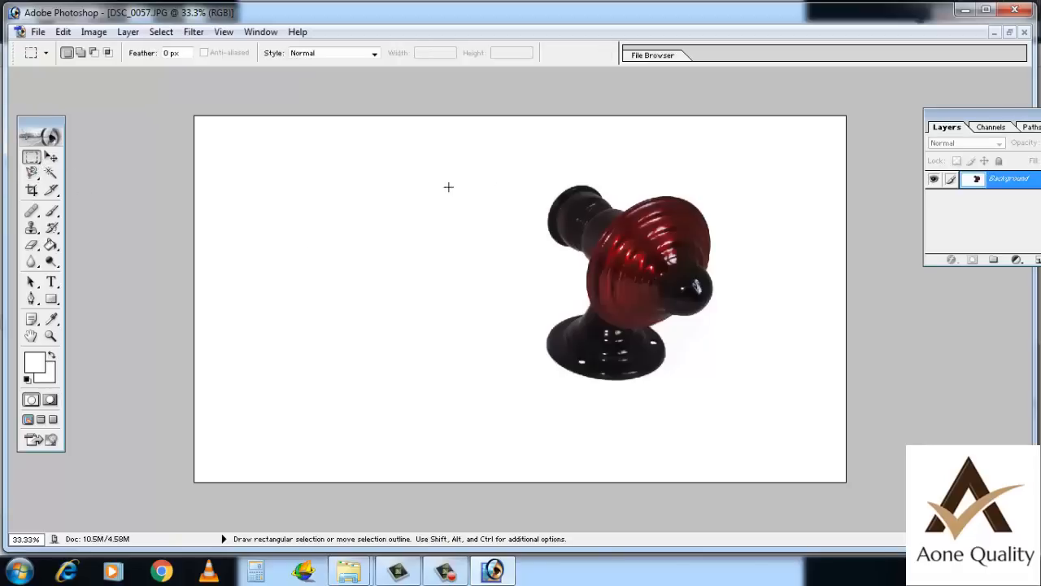
drag(533, 163, 722, 387)
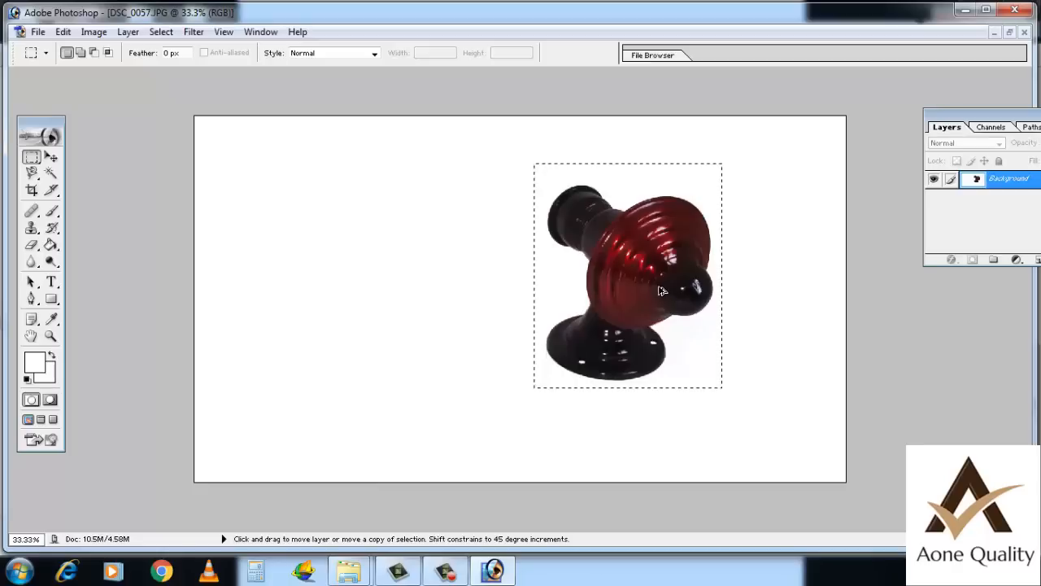
drag(654, 290, 481, 314)
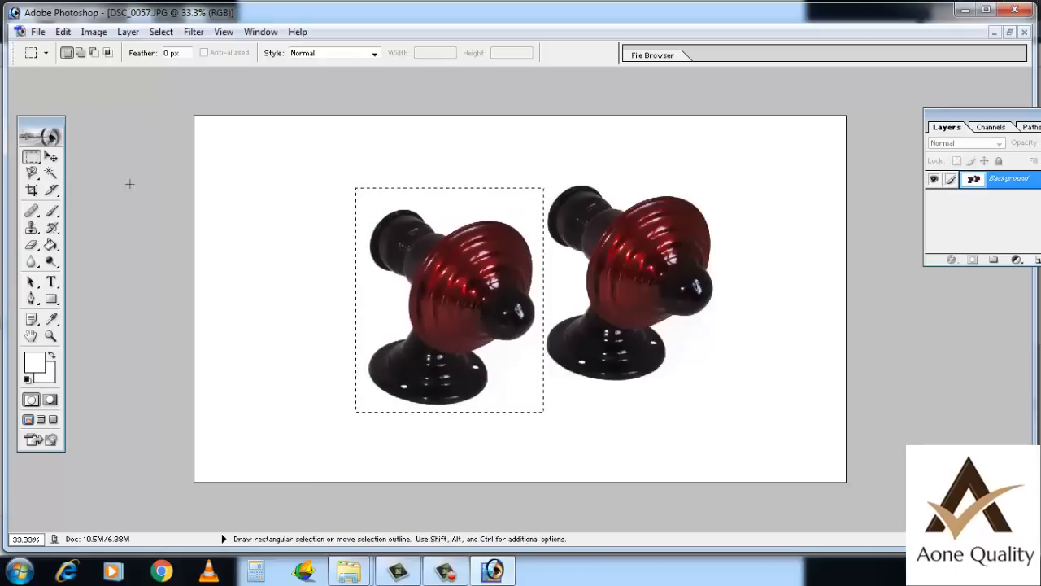
click(324, 211)
Save the image to the Desktop as a JPEG named 101-CB with Maximum quality 12 and the Progressive format option
click(37, 33)
key(Right)
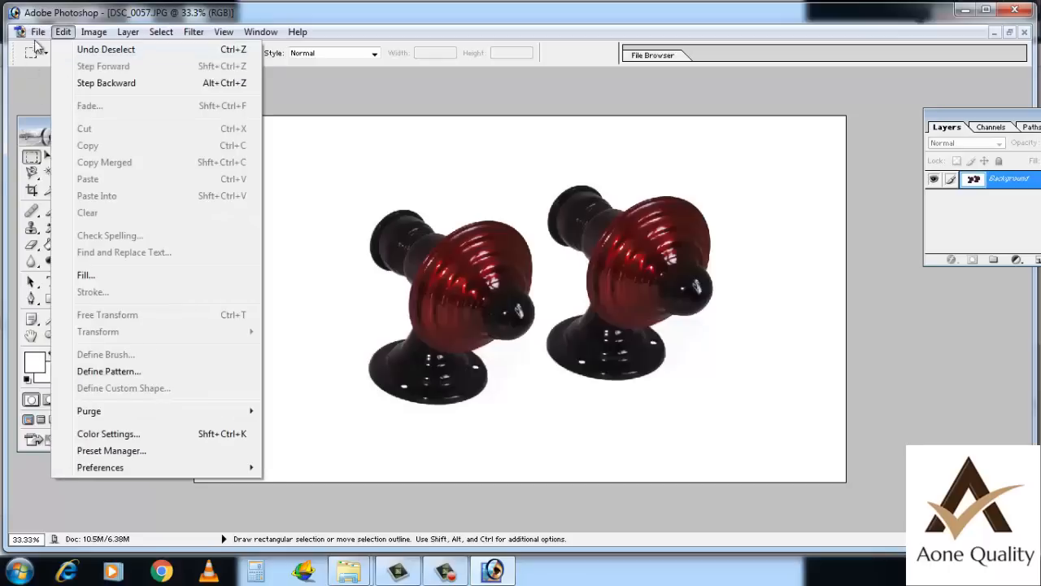
click(71, 174)
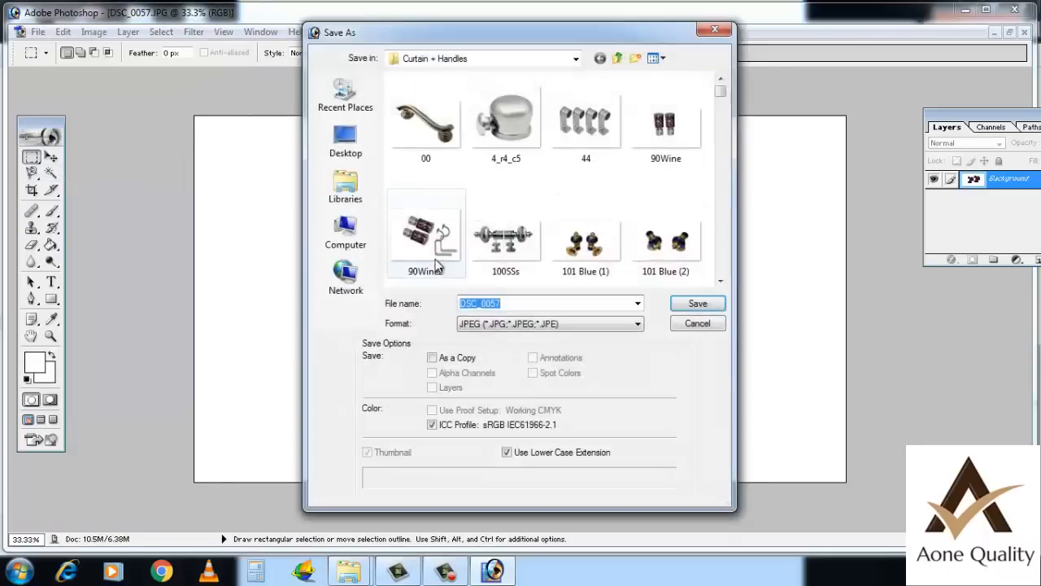
click(345, 140)
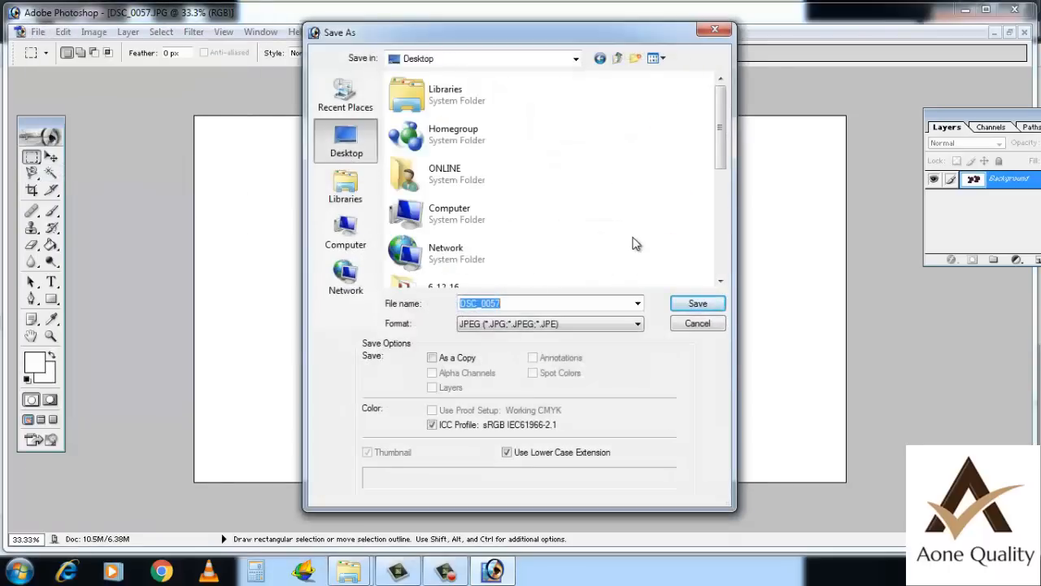
key(Tab)
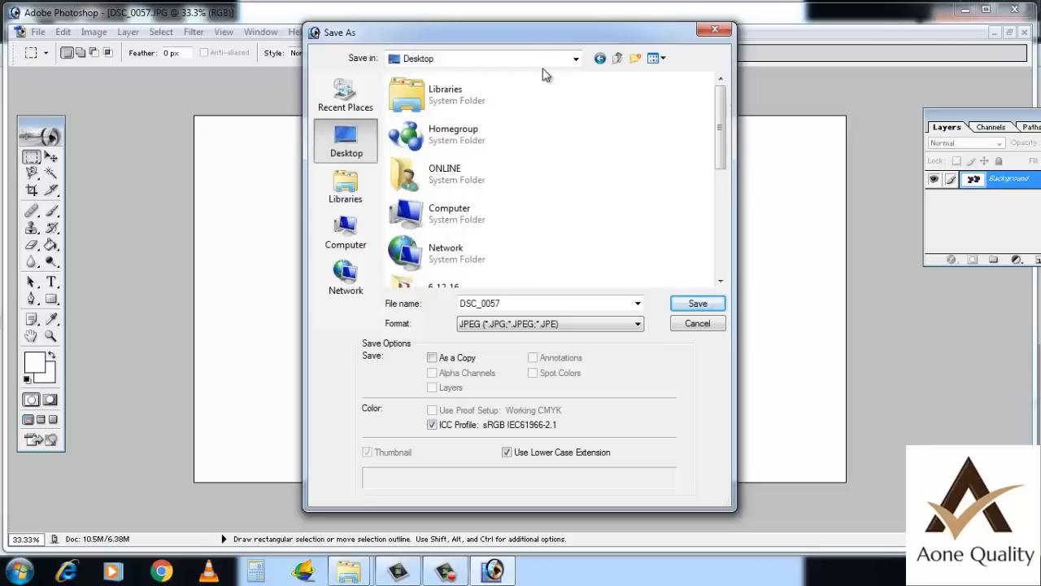
drag(524, 39, 361, 75)
drag(297, 47, 812, 57)
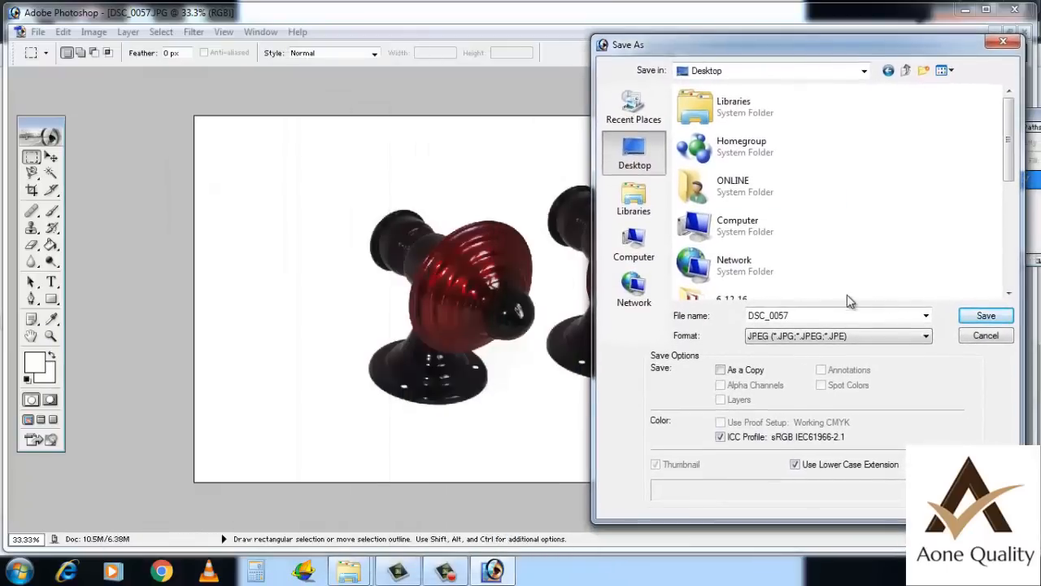
drag(814, 317, 743, 322)
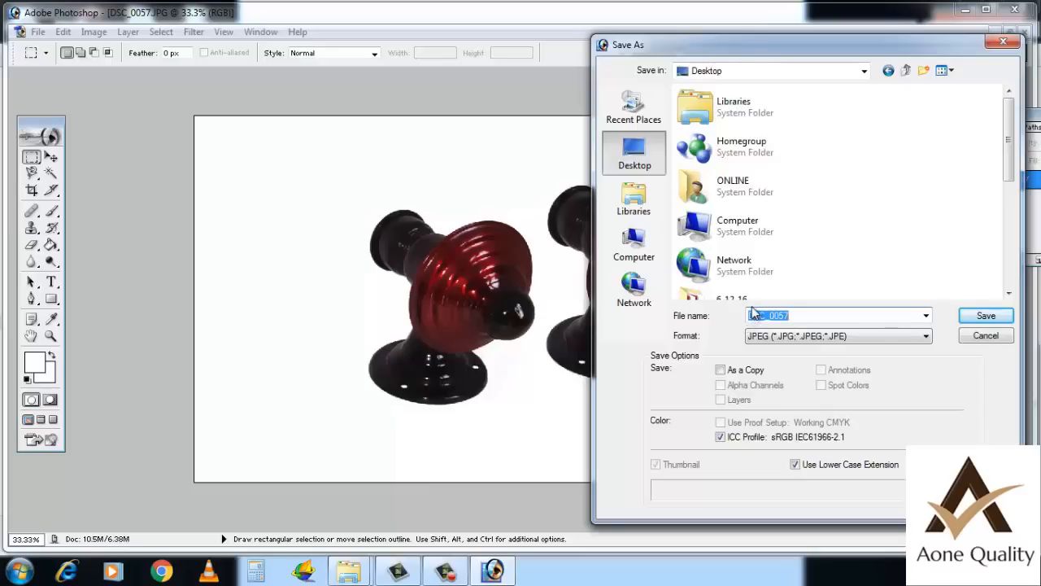
text(101-CB)
click(986, 316)
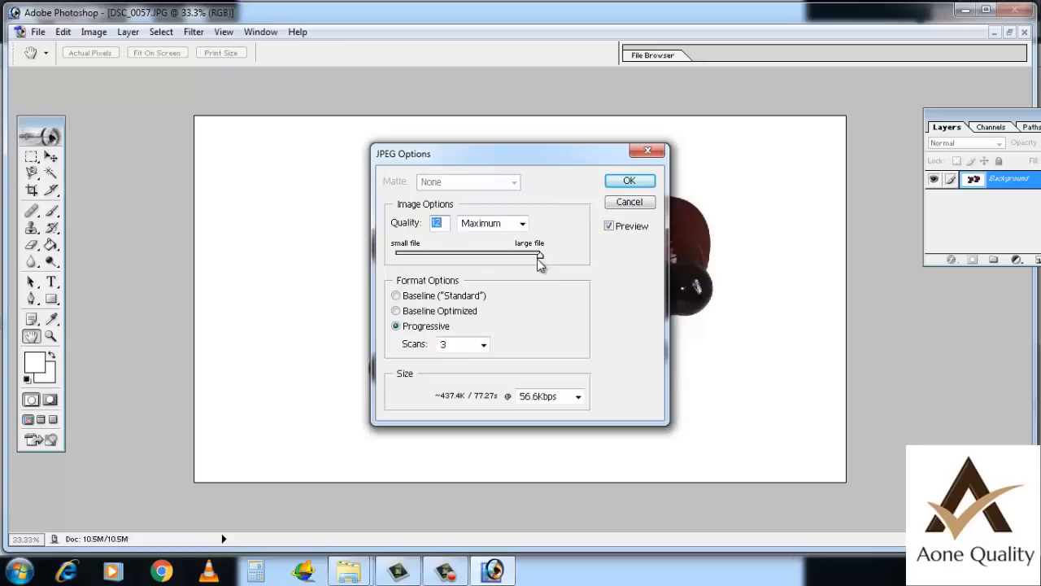
click(628, 181)
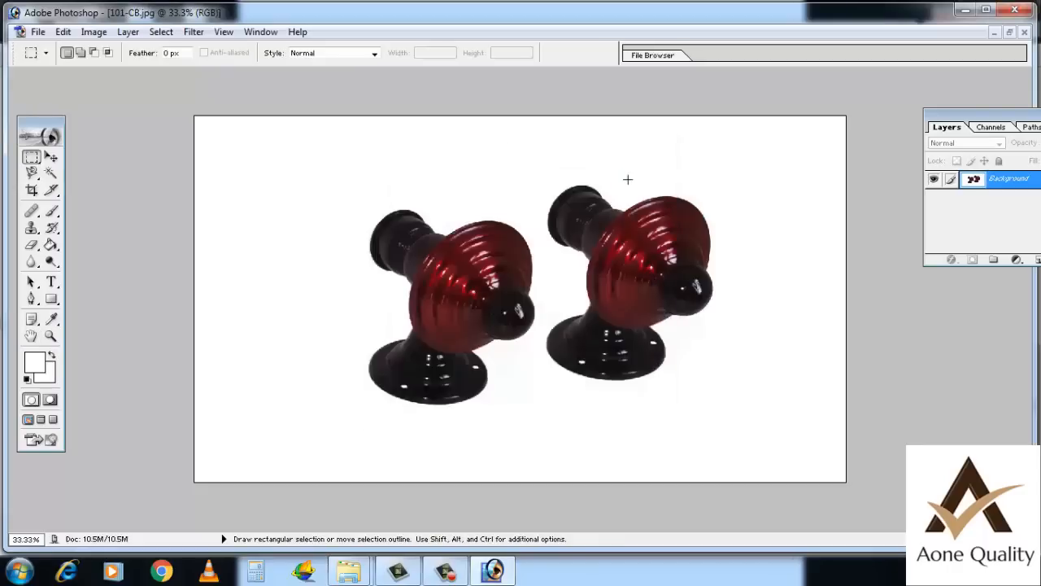
Switch to the desktop and view the saved 101-CB image in Windows Photo Viewer, checking both brackets against the white background
click(965, 10)
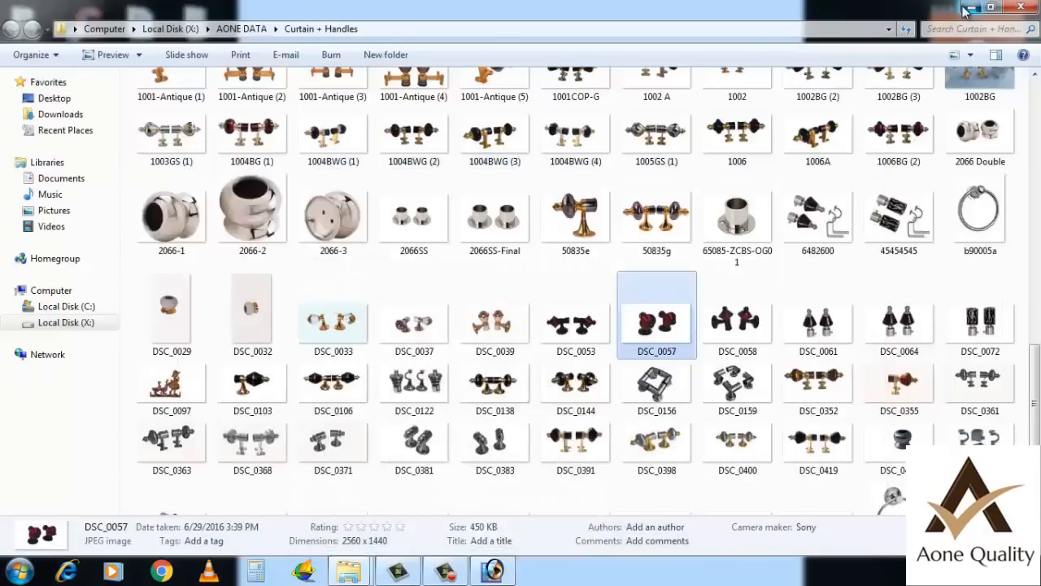
click(966, 8)
double_click(215, 112)
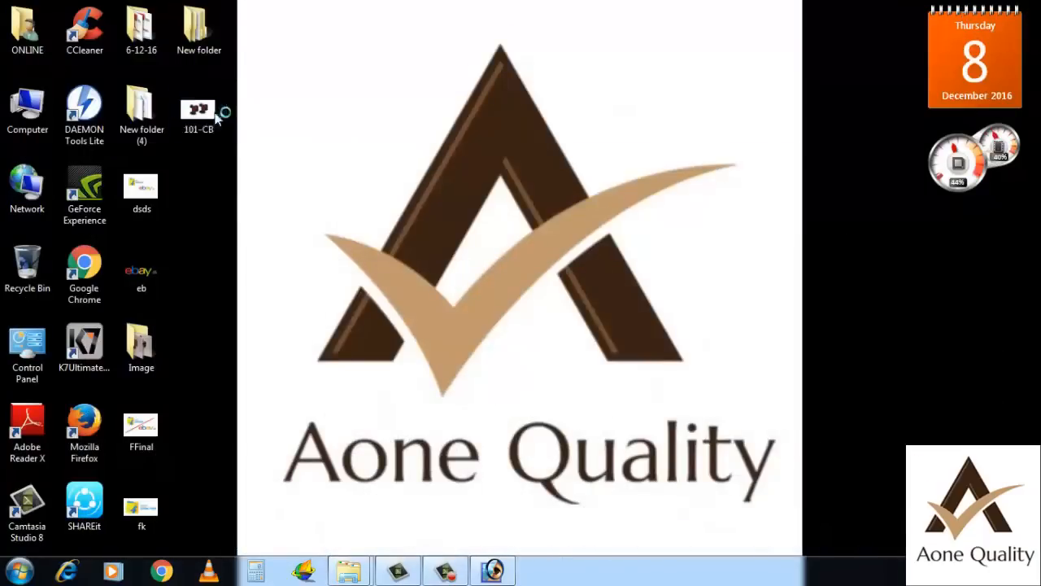
scroll(715, 264, up, 3)
scroll(716, 265, down, 3)
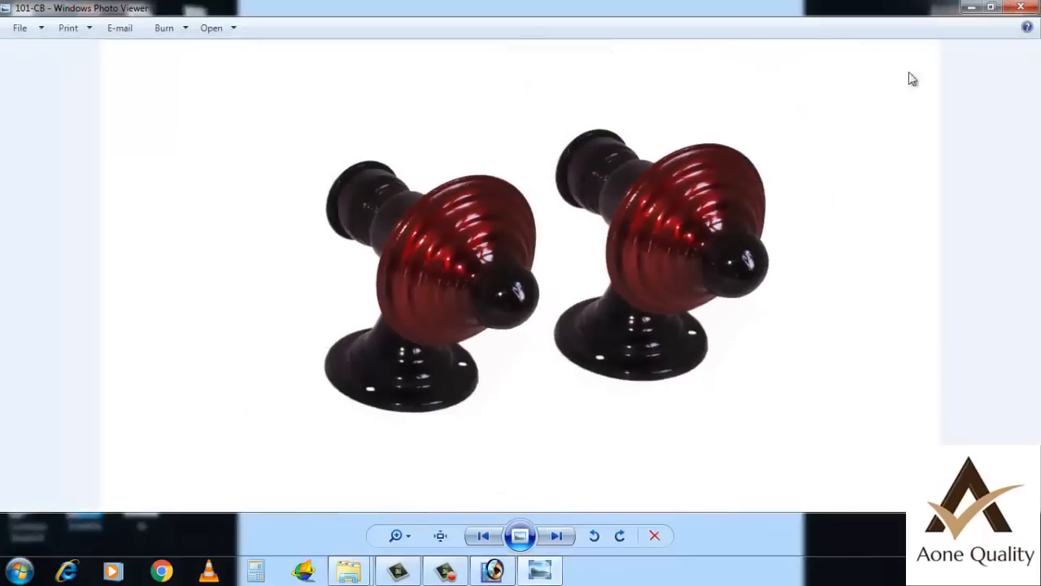
click(1021, 7)
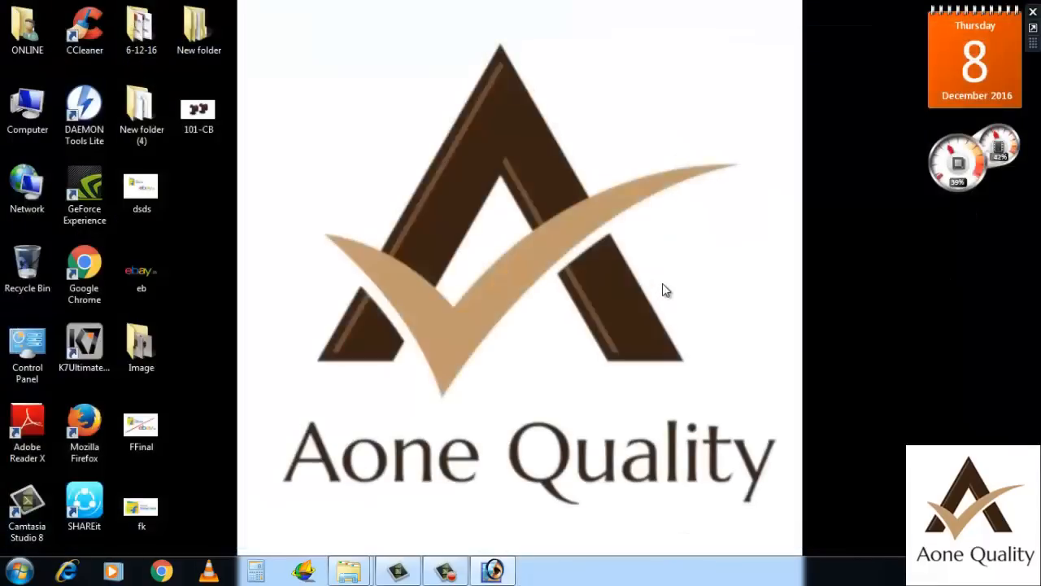
double_click(201, 124)
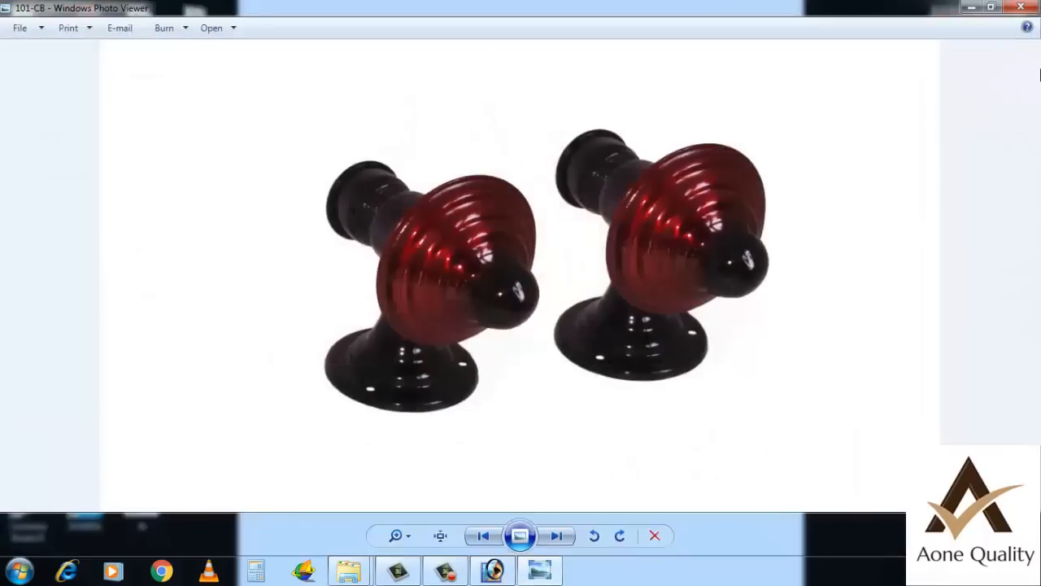
click(1021, 8)
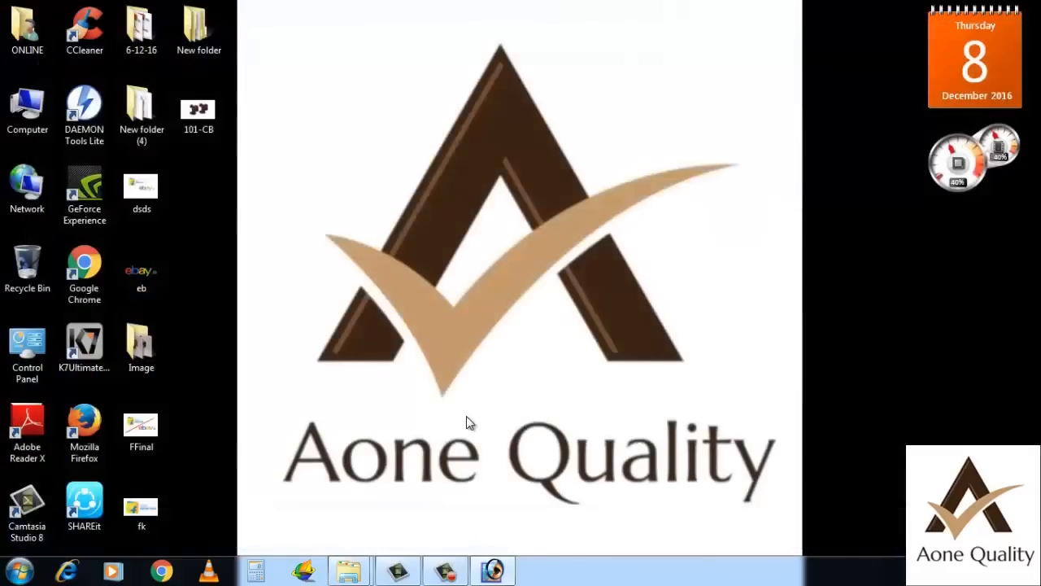
double_click(199, 112)
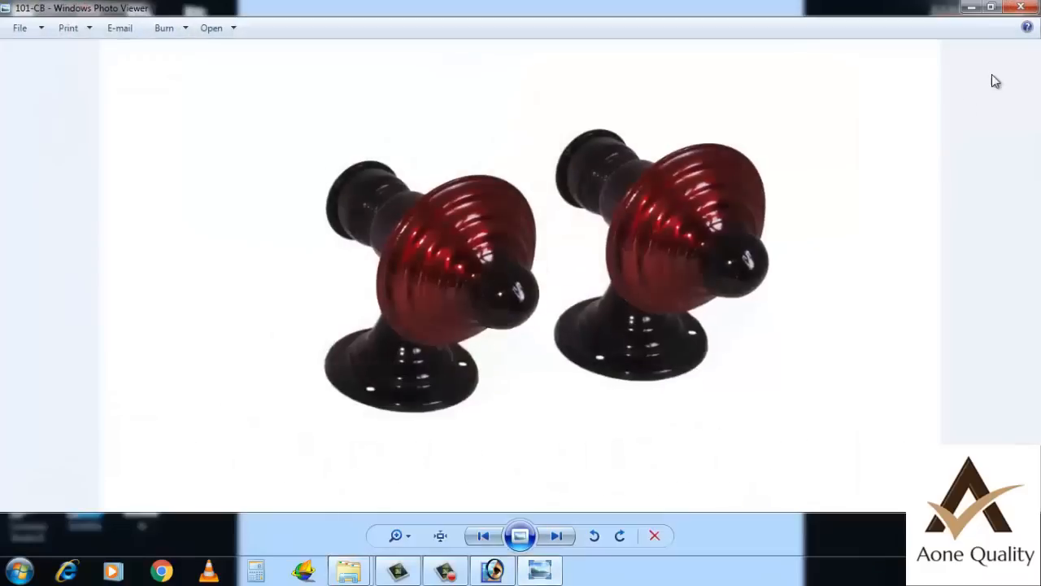
Close the photo viewer, return to Photoshop, and examine the bracket edges at 400%, ending at the right bracket's base
click(1020, 8)
click(506, 566)
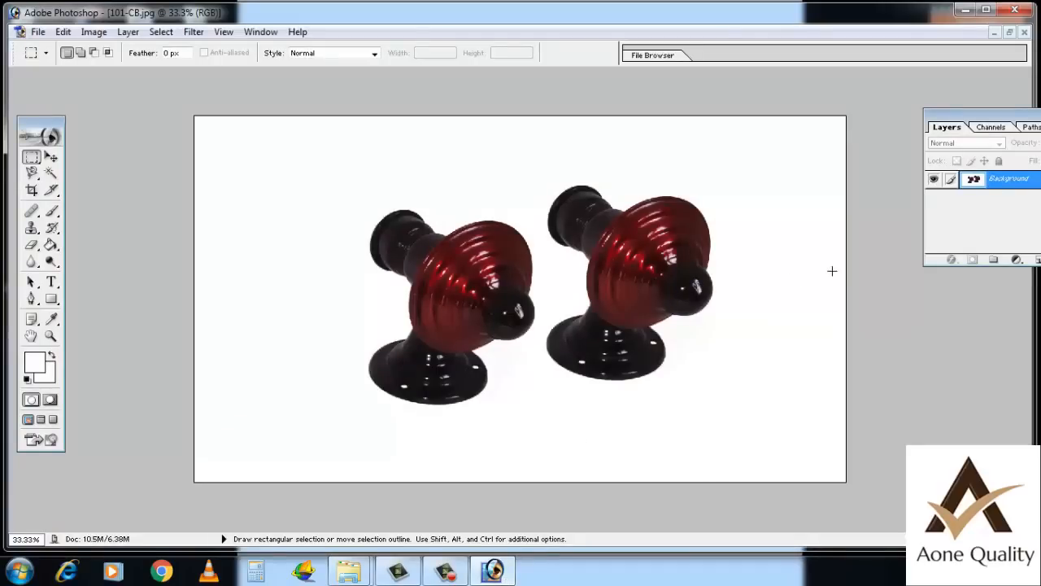
key(ctrl+plus)
key(ctrl+plus)
key(ctrl+plus)
key(ctrl+plus)
key(ctrl+plus)
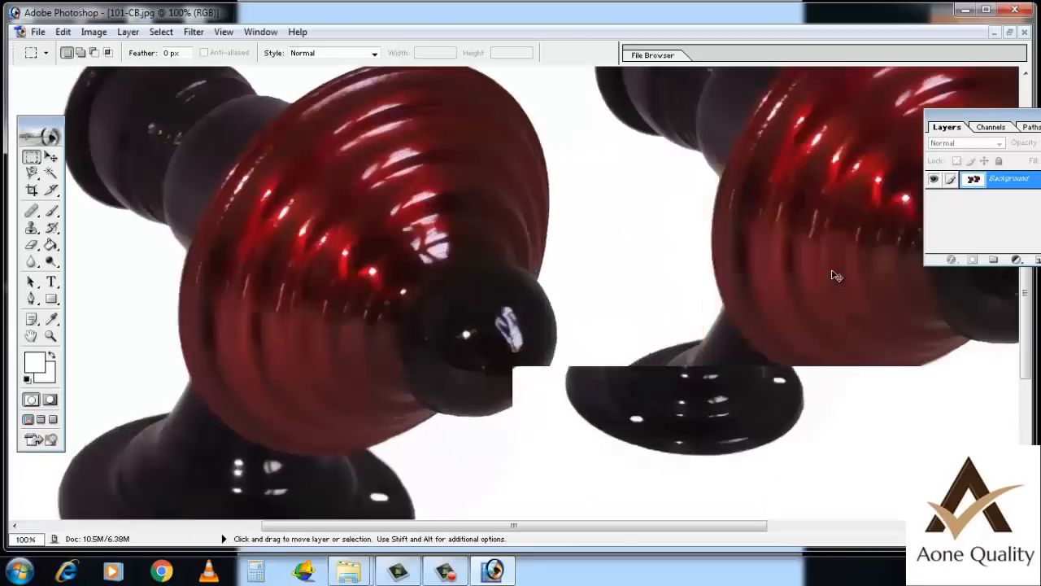
key(ctrl+plus)
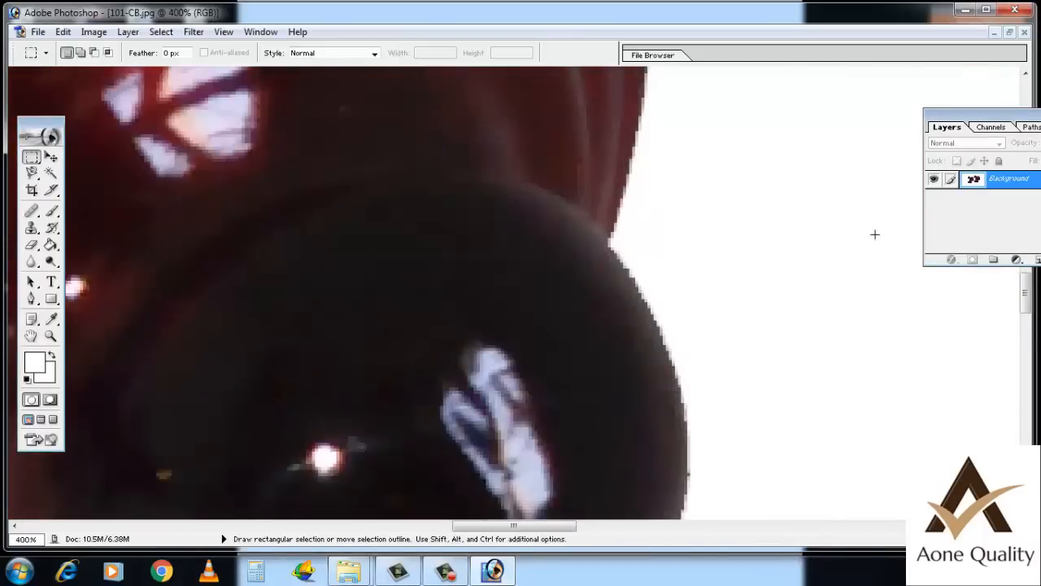
scroll(874, 235, down, 10)
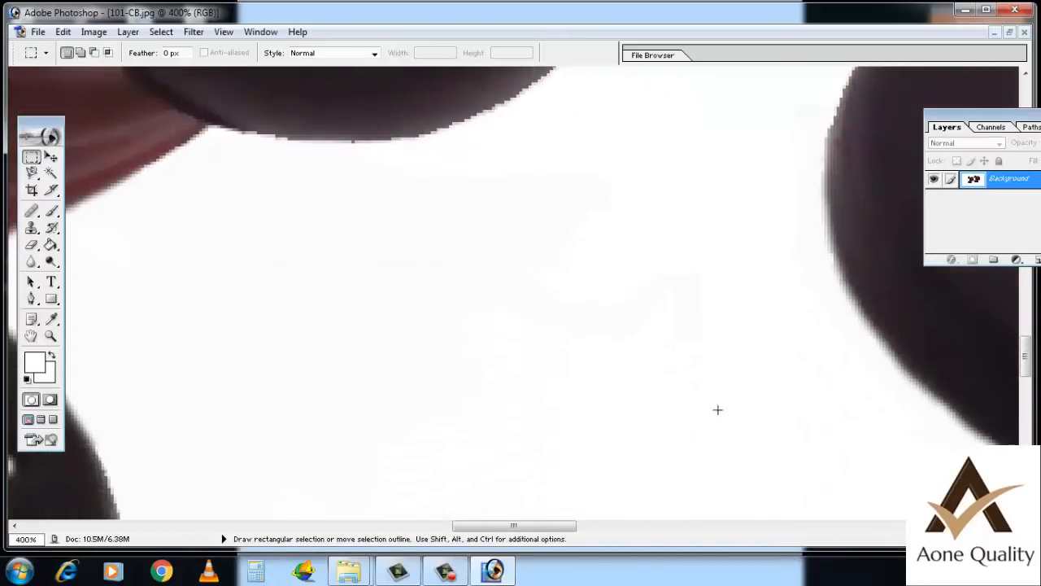
drag(546, 528, 641, 528)
scroll(610, 380, down, 3)
scroll(609, 380, down, 4)
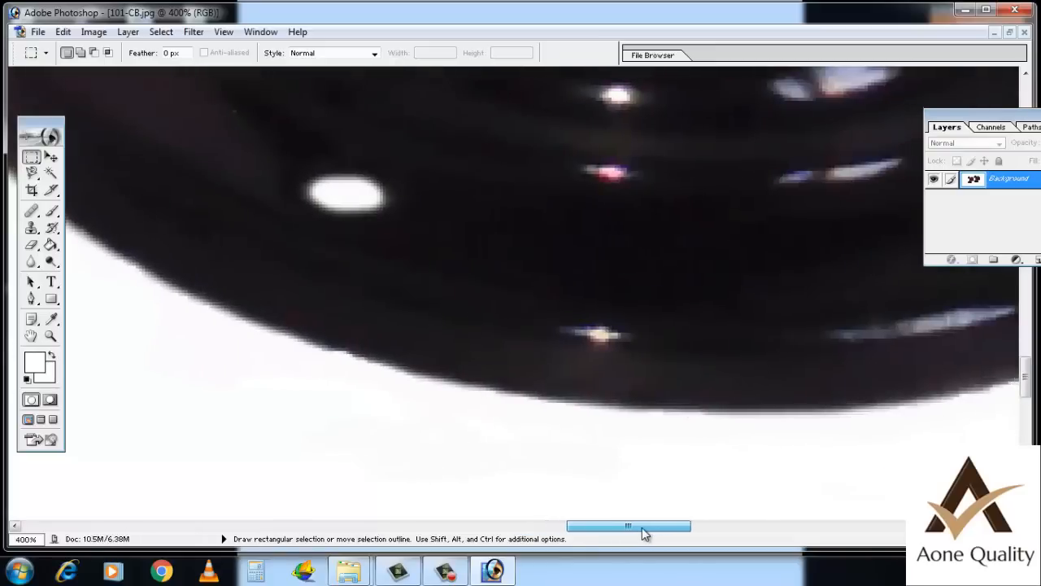
Erase a small notch into the lower rim of the right bracket's base with a size 10 Eraser brush
click(31, 244)
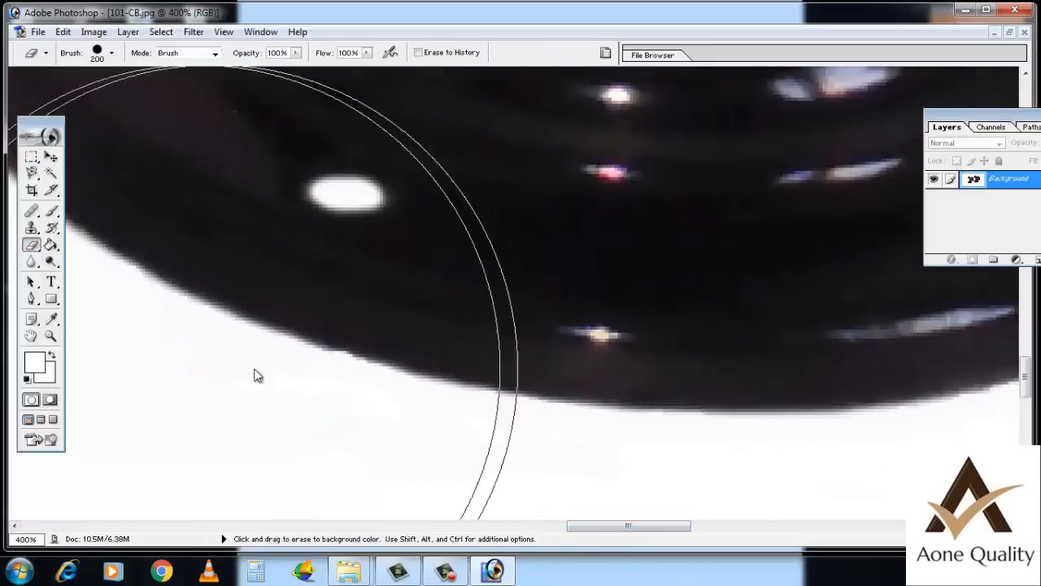
key(bracketleft)
key(bracketleft)
key(bracketleft)
key(bracketleft)
key(bracketleft)
key(bracketleft)
key(bracketleft)
key(bracketleft)
key(bracketleft)
key(bracketleft)
key(bracketleft)
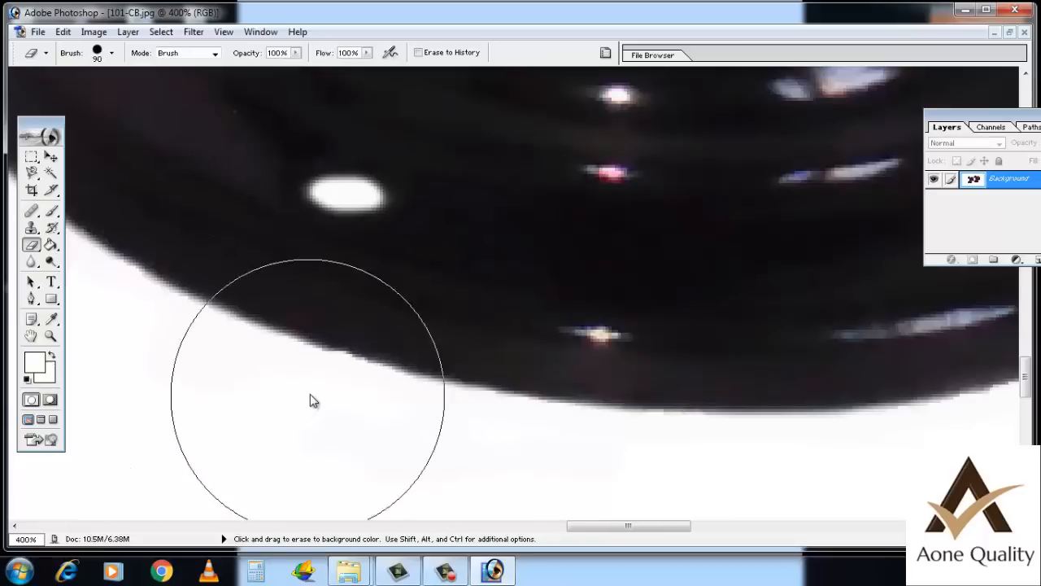
key(bracketleft)
key(bracketleft)
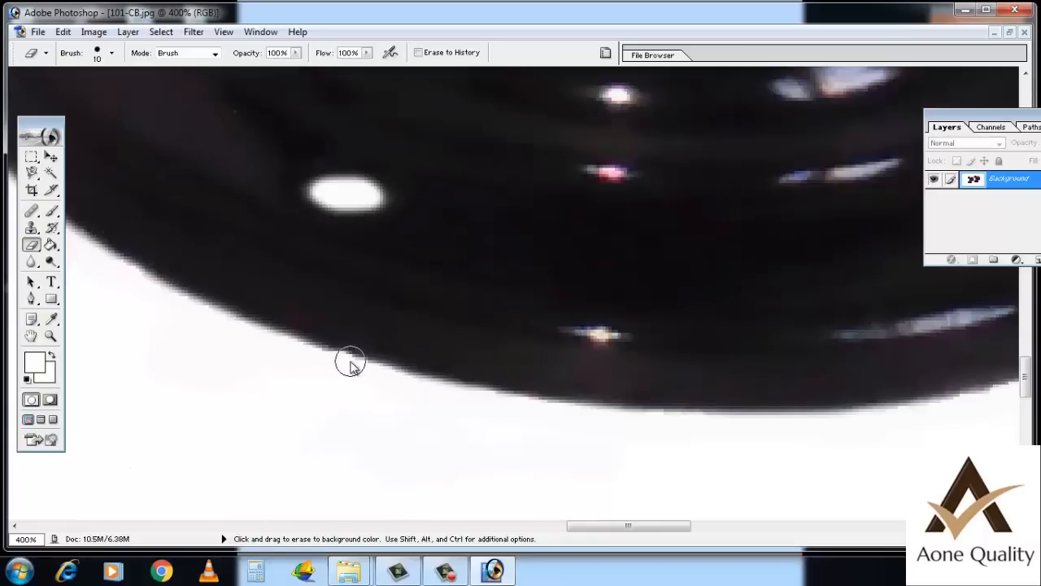
mouse_move(350, 357)
mouse_down()
mouse_move(376, 352)
mouse_move(443, 423)
mouse_up()
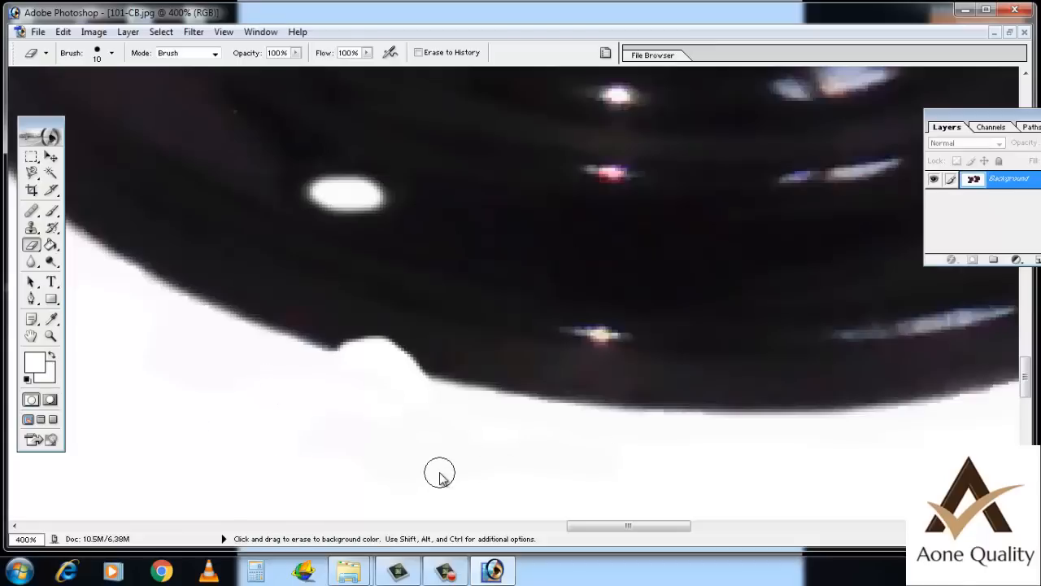
Rebuild the notched rim with a size 9 Clone Stamp brush, sampling the dark base beside the gap
click(32, 229)
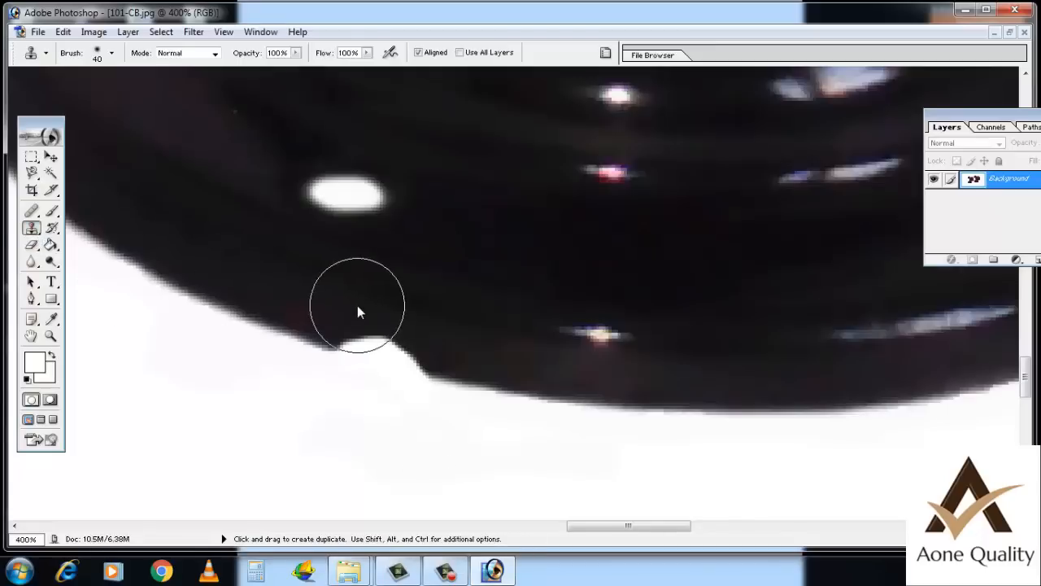
key(bracketleft)
key(bracketleft)
key(bracketleft)
key(bracketleft)
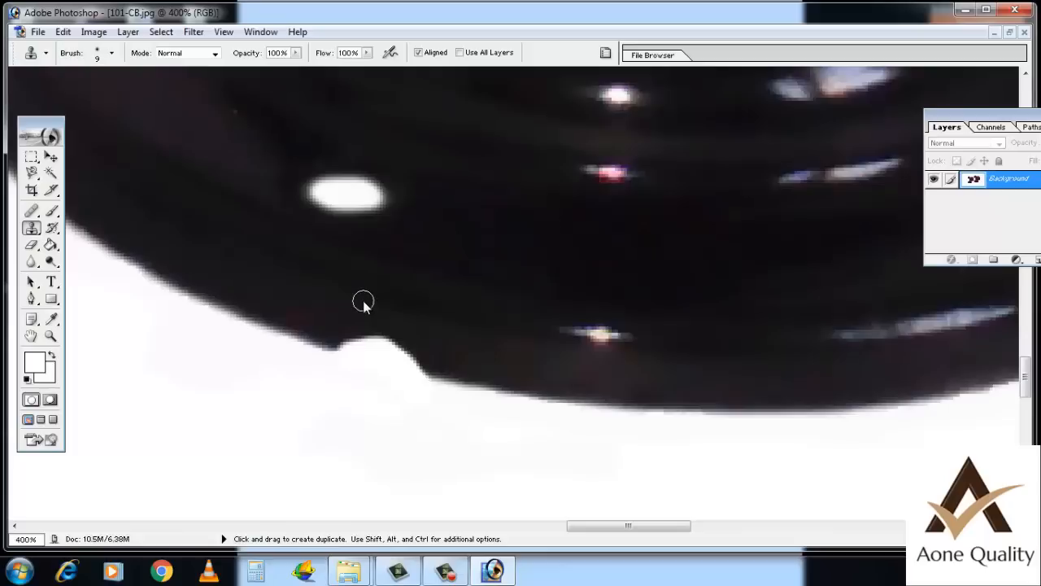
key(alt)
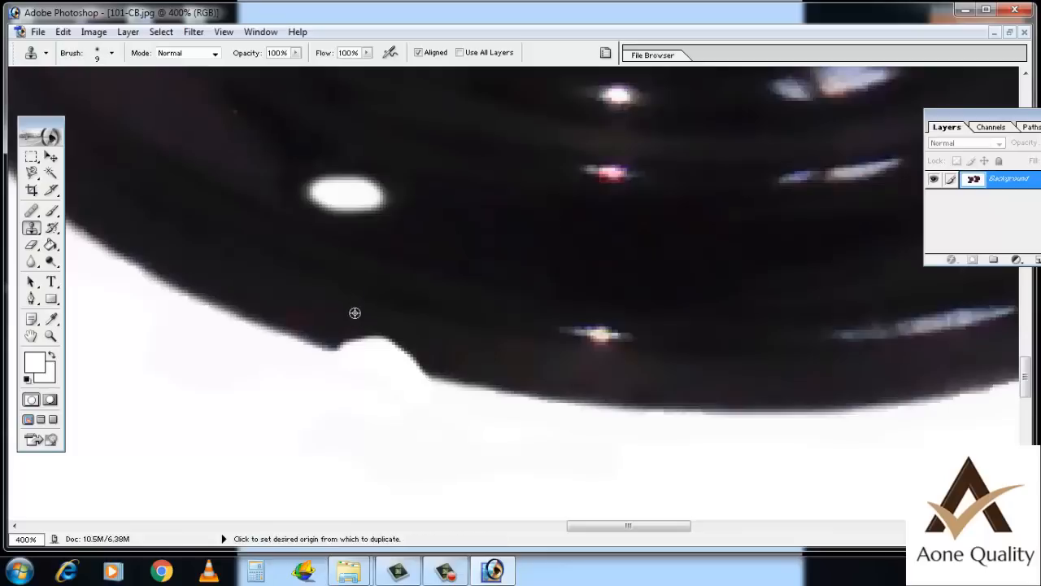
alt+click(354, 312)
mouse_move(351, 321)
mouse_down()
mouse_move(415, 346)
mouse_move(335, 334)
mouse_move(429, 358)
mouse_move(344, 342)
mouse_move(423, 365)
mouse_up()
alt+click(427, 344)
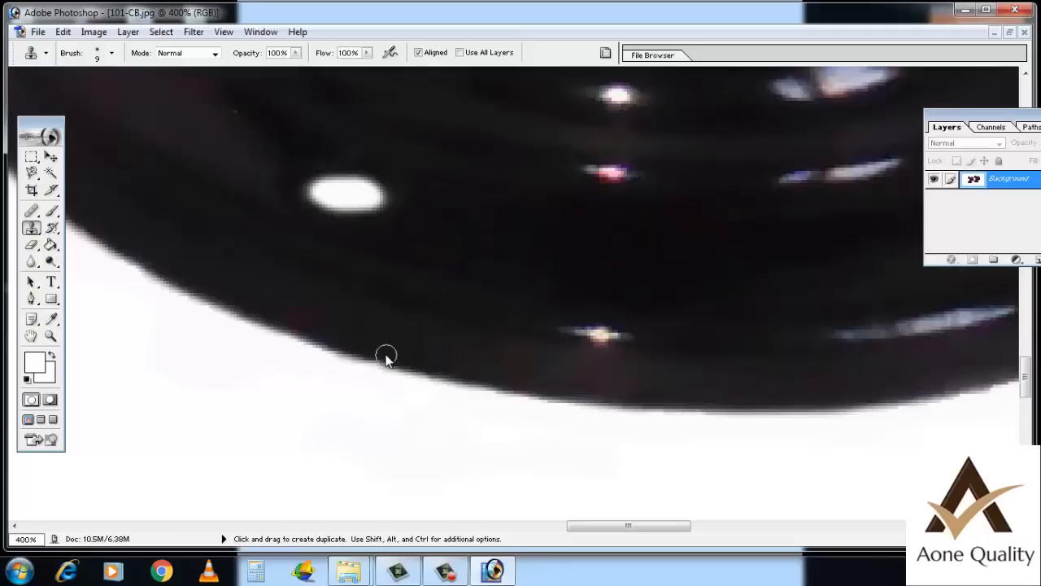
click(375, 352)
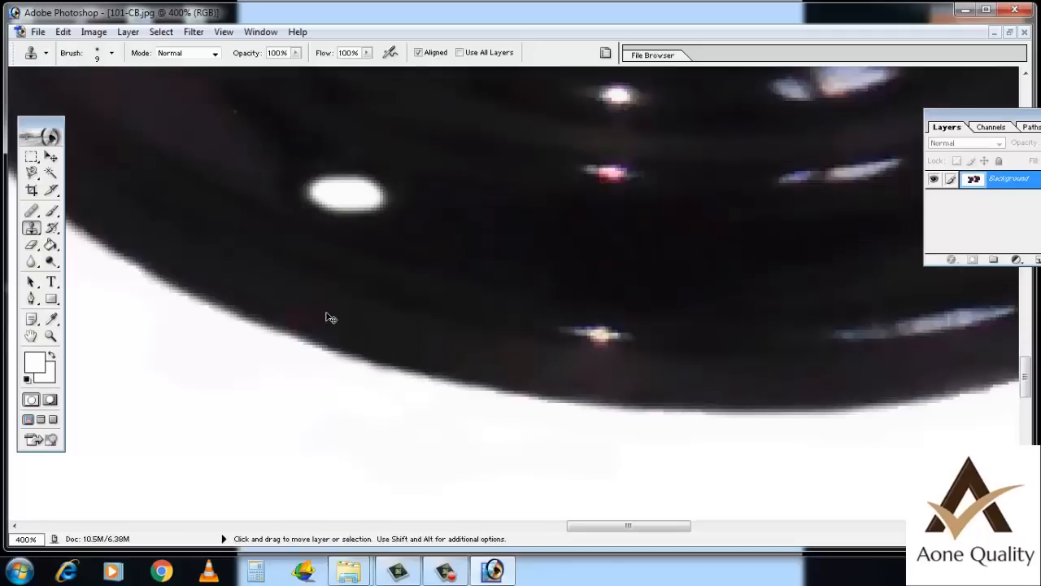
Check both whole brackets at 50% view, and close Photoshop without saving the changes to 101-CB.jpg
key(ctrl+minus)
key(ctrl+minus)
key(ctrl+minus)
key(ctrl+minus)
key(ctrl+minus)
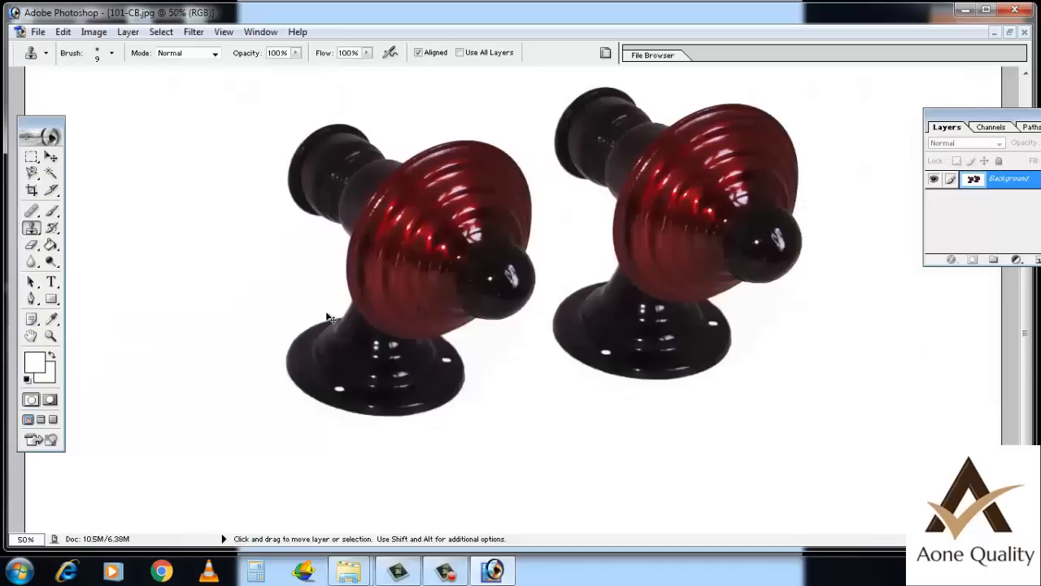
key(ctrl+minus)
key(ctrl+plus)
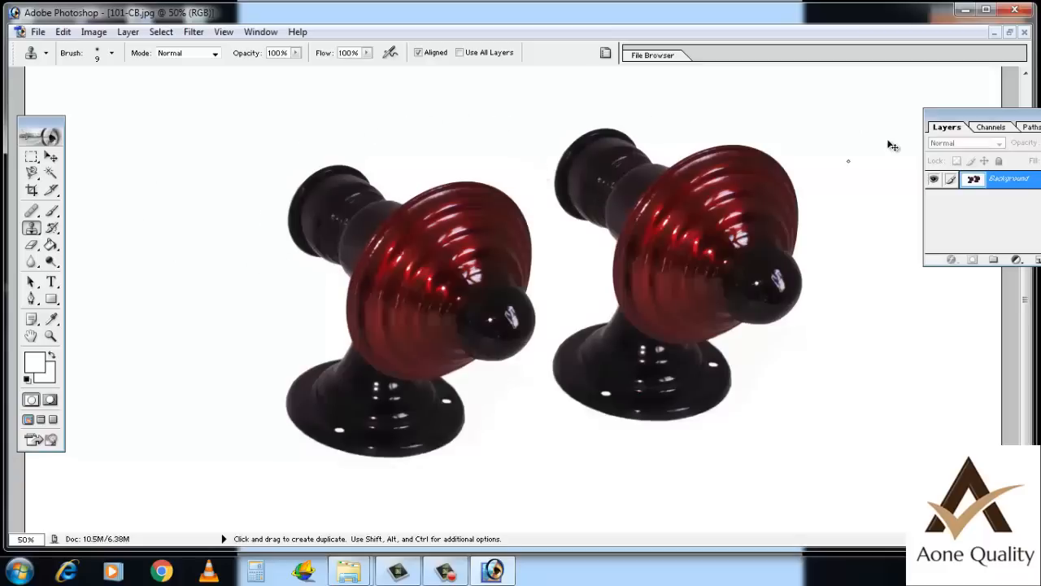
click(1014, 9)
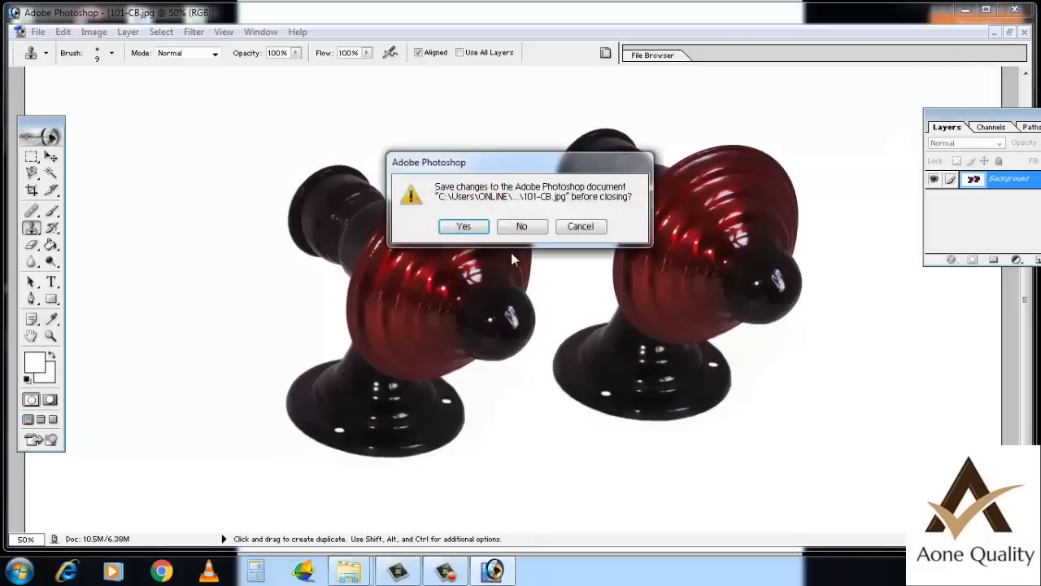
click(523, 227)
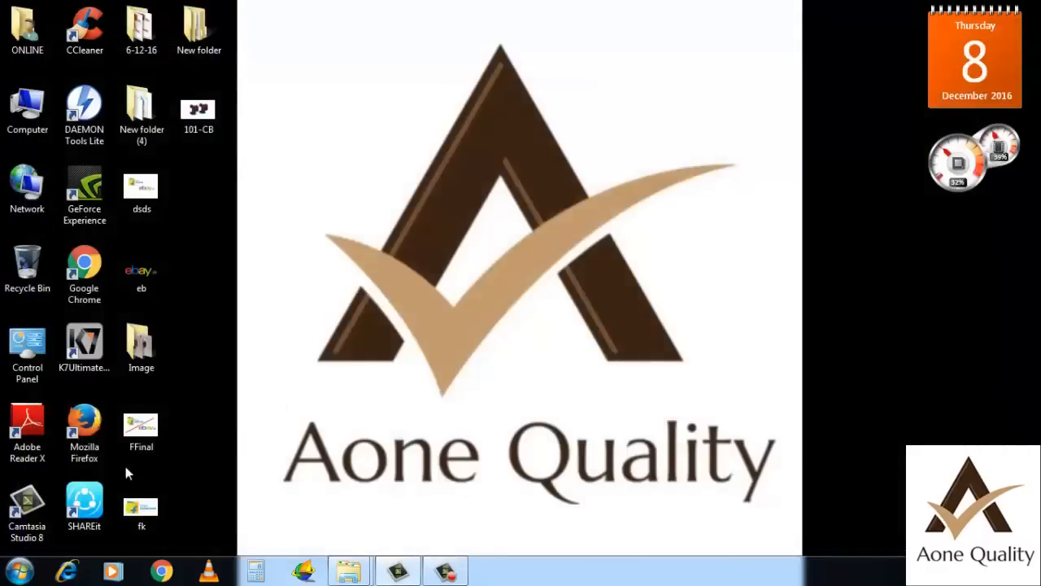
Open Paint and draw a large freehand black spiral on the blank canvas with the Pencil
click(19, 571)
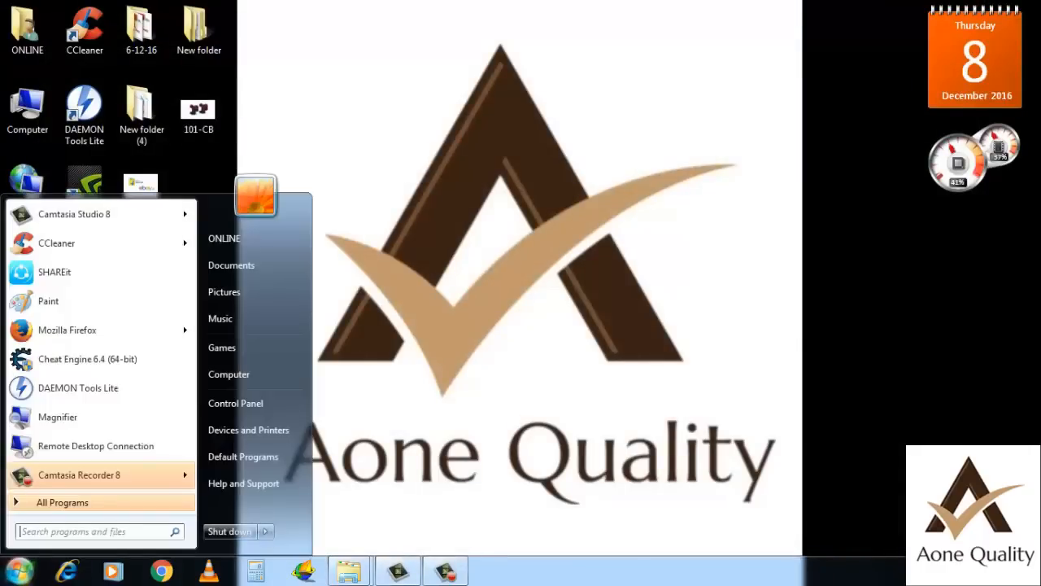
click(40, 304)
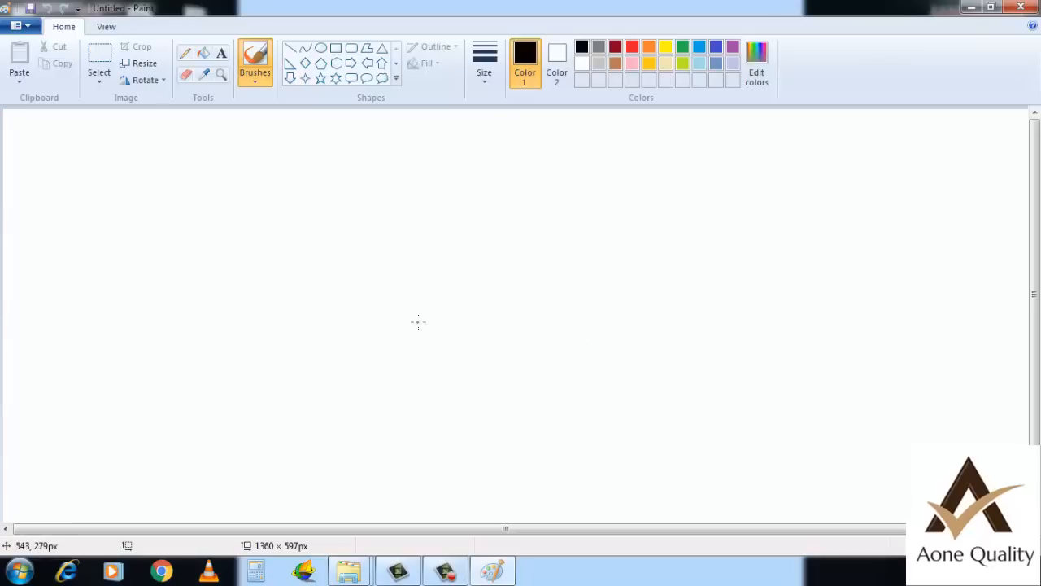
click(185, 53)
mouse_move(209, 205)
mouse_down()
mouse_move(302, 193)
mouse_move(504, 242)
mouse_move(450, 435)
mouse_move(195, 339)
mouse_move(453, 276)
mouse_move(379, 416)
mouse_move(254, 310)
mouse_up()
mouse_move(300, 280)
mouse_down()
mouse_move(416, 293)
mouse_move(444, 353)
mouse_move(390, 383)
mouse_move(305, 349)
mouse_move(339, 303)
mouse_move(398, 322)
mouse_move(388, 347)
mouse_move(336, 329)
mouse_move(363, 330)
mouse_up()
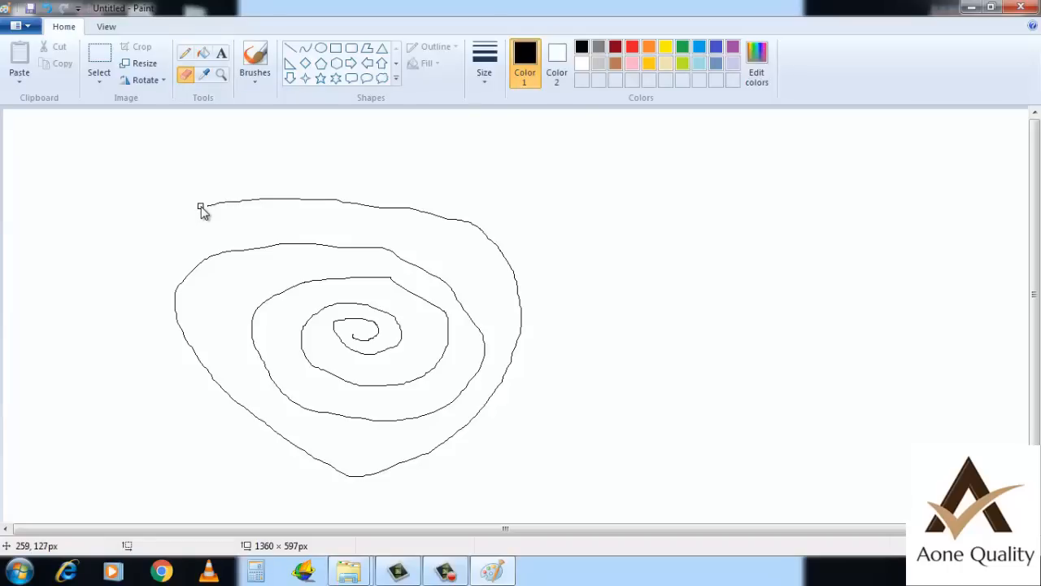
Erase the spiral's line inward from its outer end along the outer turns, and close Paint without saving the drawing
mouse_move(203, 207)
mouse_down()
mouse_move(417, 210)
mouse_move(496, 242)
mouse_move(523, 304)
mouse_move(514, 353)
mouse_move(494, 394)
mouse_move(410, 453)
mouse_up()
scroll(407, 443, down, 1)
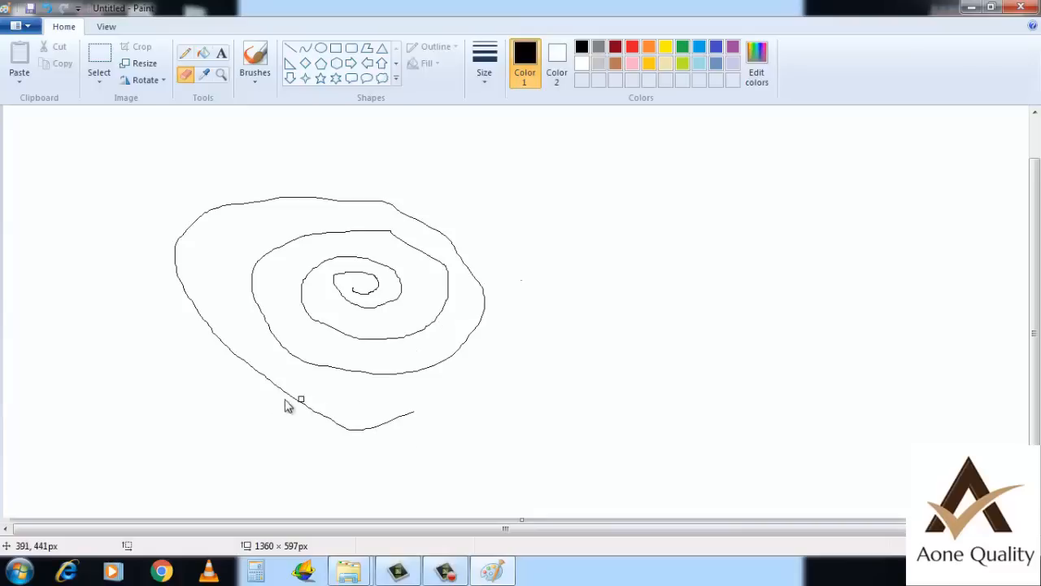
mouse_move(268, 379)
mouse_down()
mouse_move(340, 426)
mouse_move(412, 415)
mouse_up()
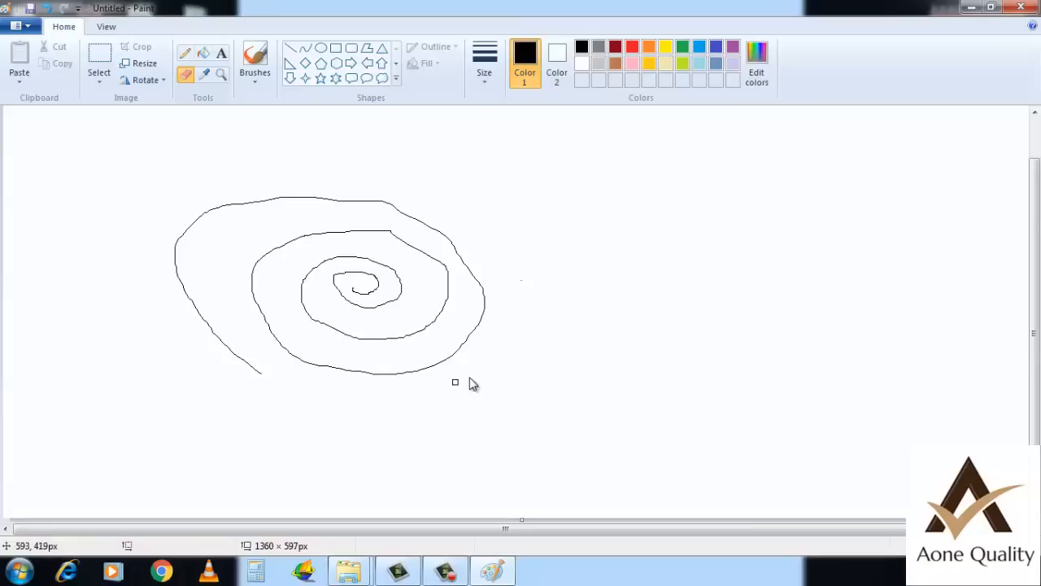
scroll(553, 341, up, 1)
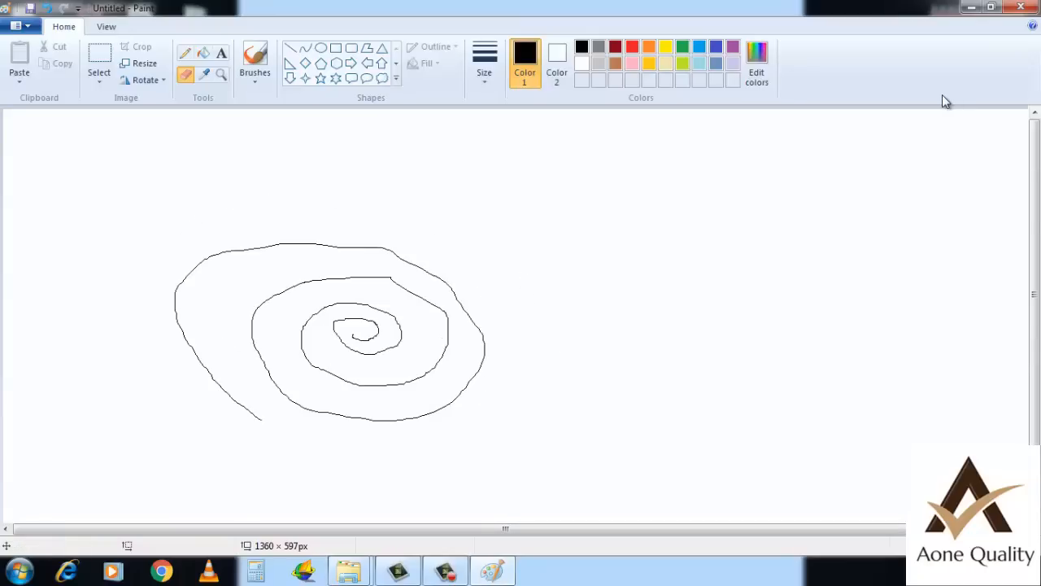
mouse_move(269, 423)
mouse_down()
mouse_move(204, 368)
mouse_move(173, 297)
mouse_move(216, 253)
mouse_move(286, 247)
mouse_up()
drag(179, 328, 185, 339)
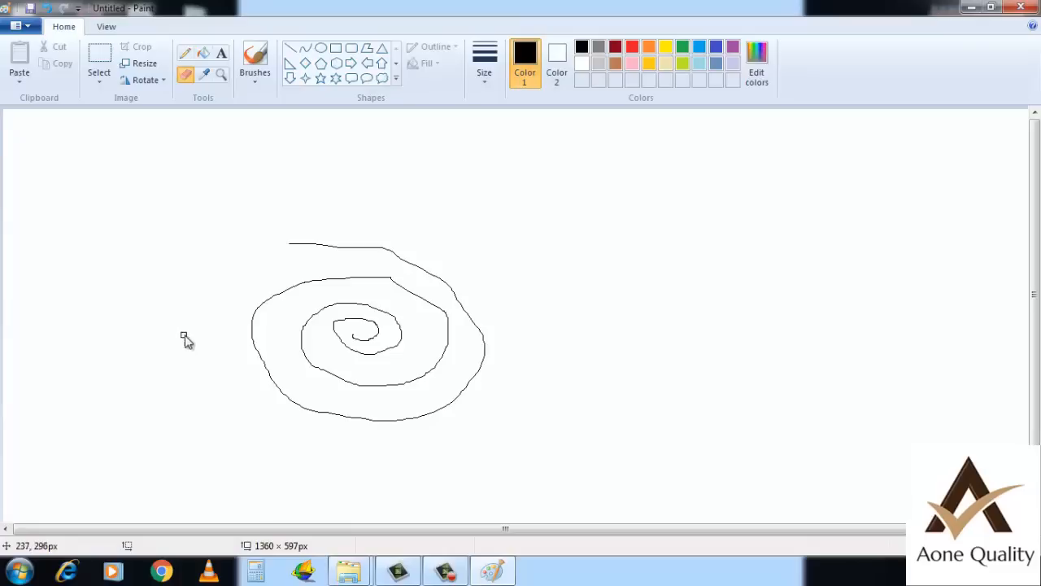
mouse_move(292, 240)
mouse_down()
mouse_move(378, 250)
mouse_move(432, 271)
mouse_move(448, 290)
mouse_move(400, 264)
mouse_move(289, 241)
mouse_up()
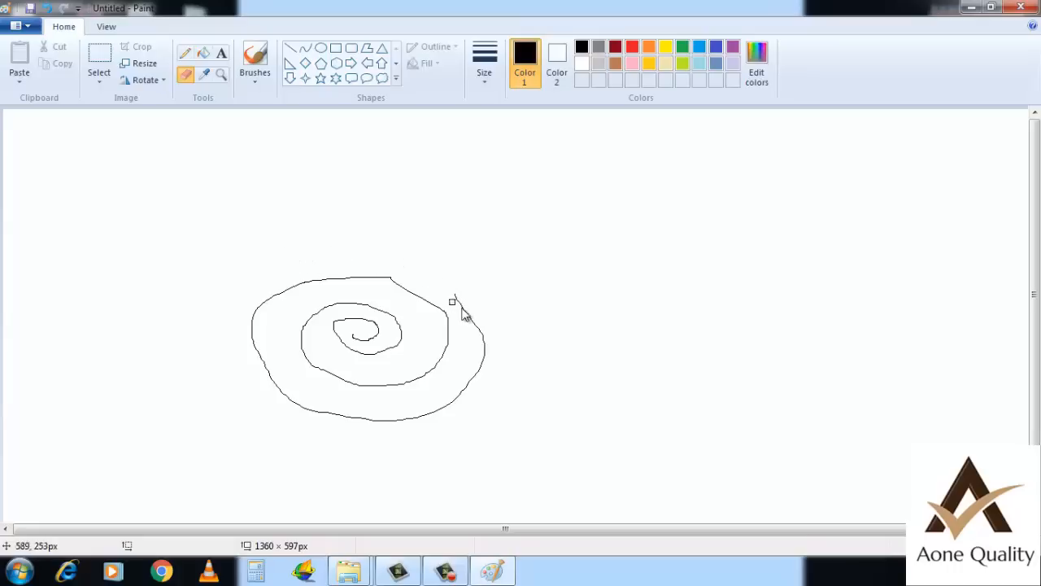
mouse_move(452, 301)
mouse_down()
mouse_move(485, 353)
mouse_move(465, 386)
mouse_move(481, 367)
mouse_up()
click(1021, 8)
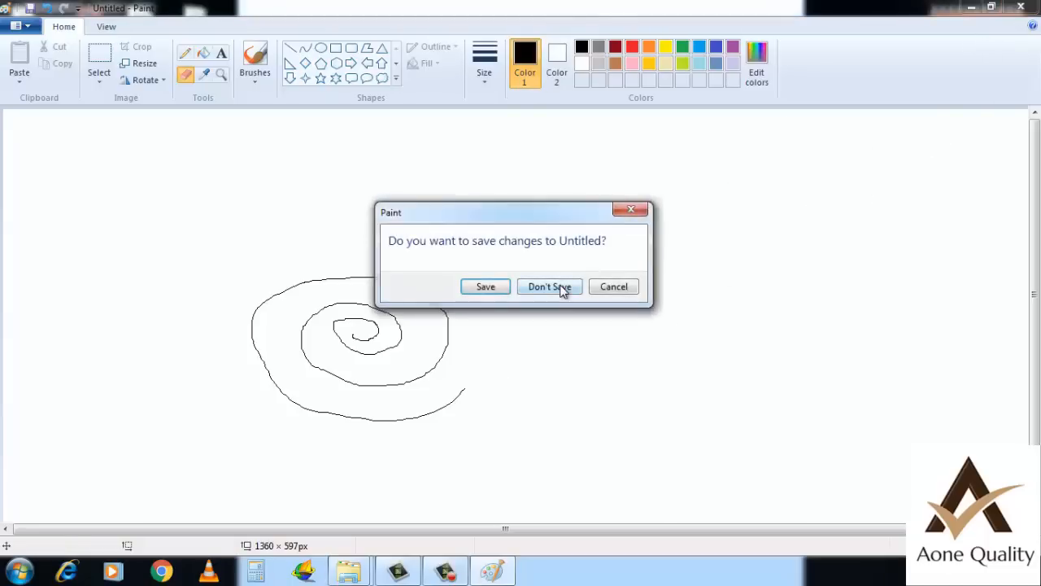
click(561, 288)
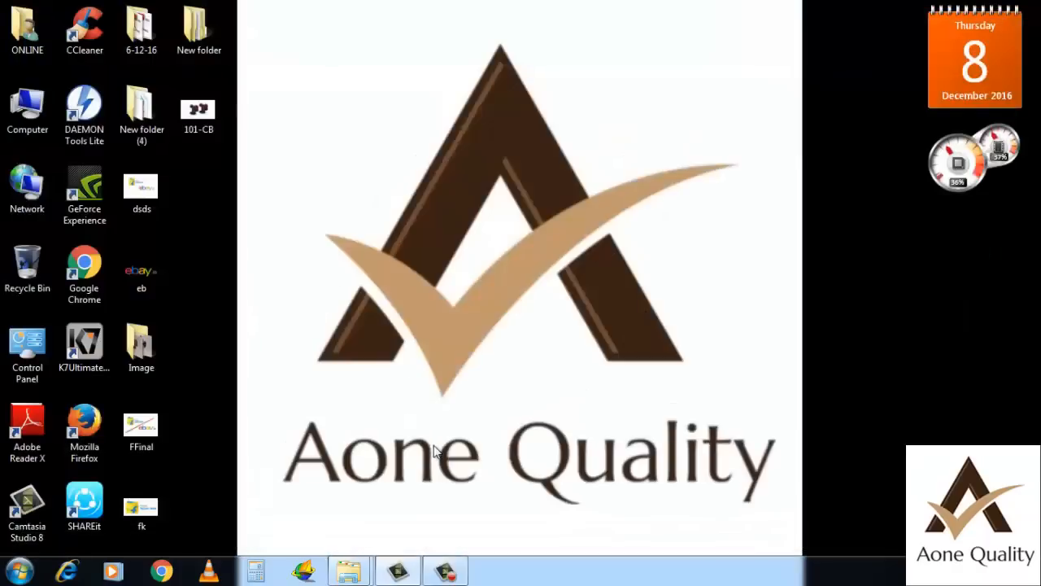